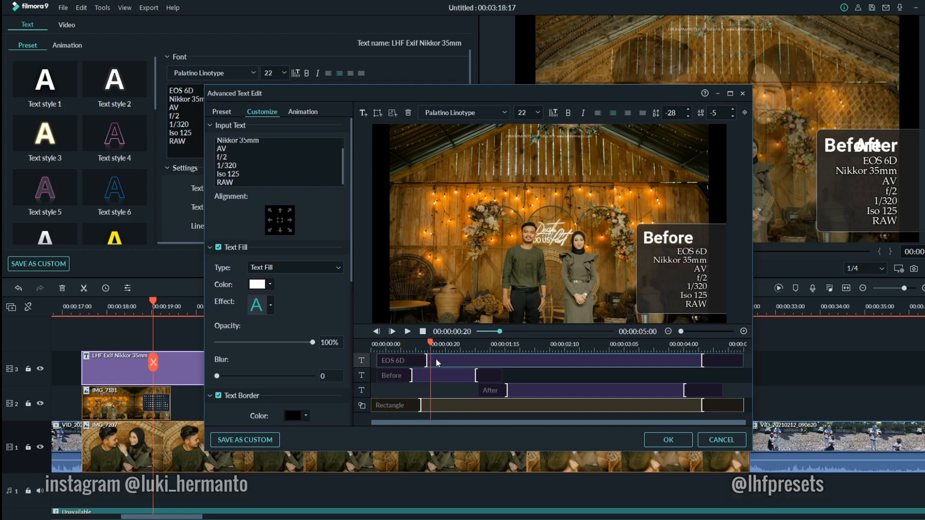
Select the Before text in the title and save the title settings as a custom preset named My preset1
click(438, 349)
drag(441, 354, 438, 354)
click(245, 439)
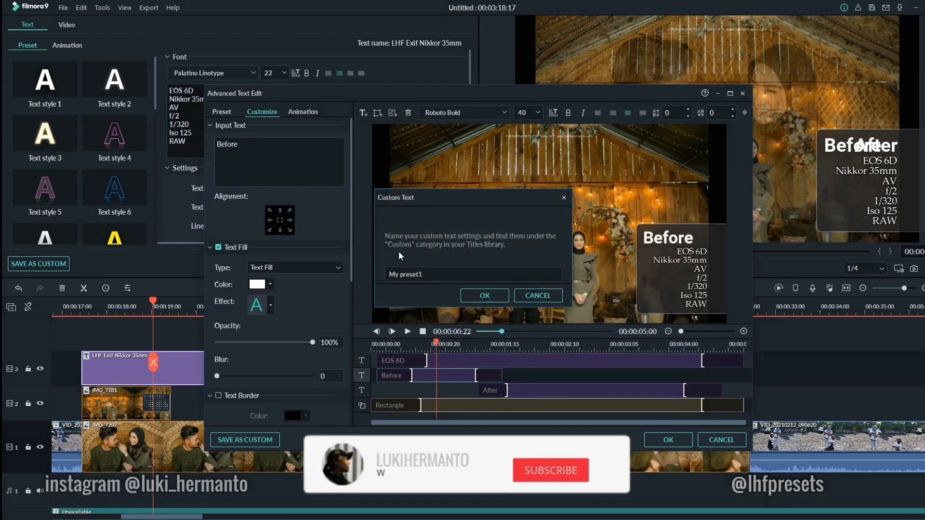
click(484, 296)
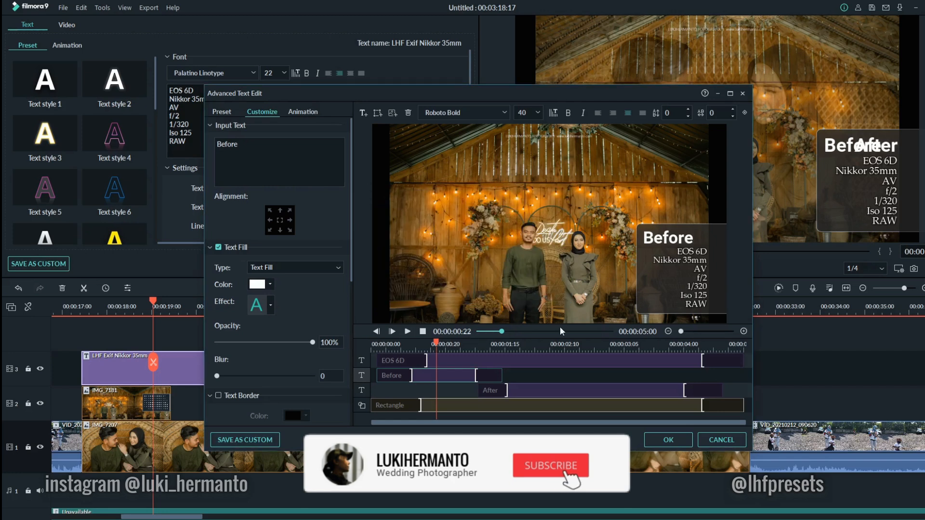
Look through the Before text's customization settings and open its animation options
scroll(266, 289, down, 3)
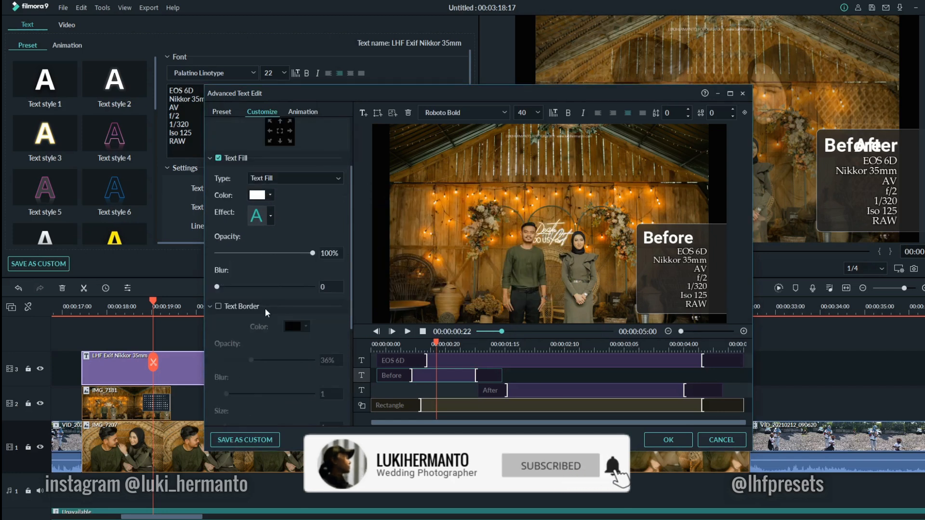
scroll(265, 307, up, 3)
click(303, 111)
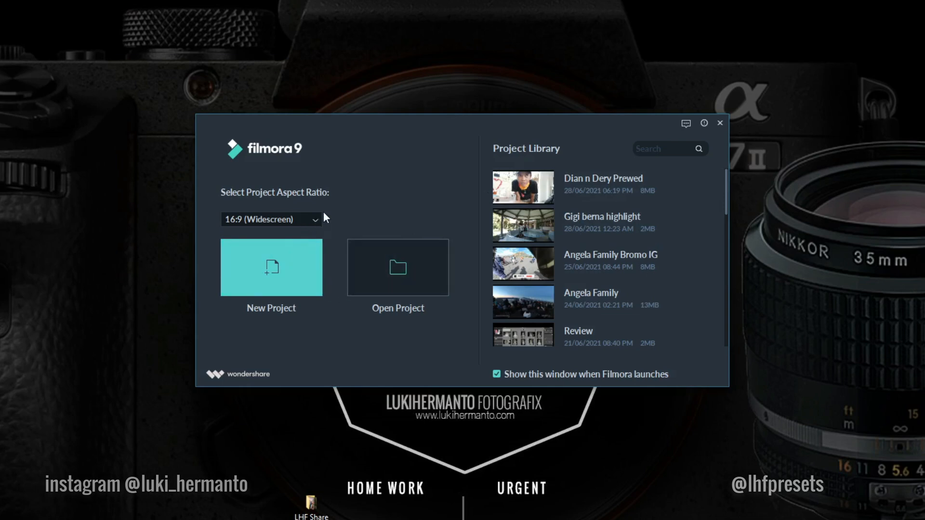
Review the available project aspect ratios and create a new project in 16:9 (Widescreen)
click(274, 220)
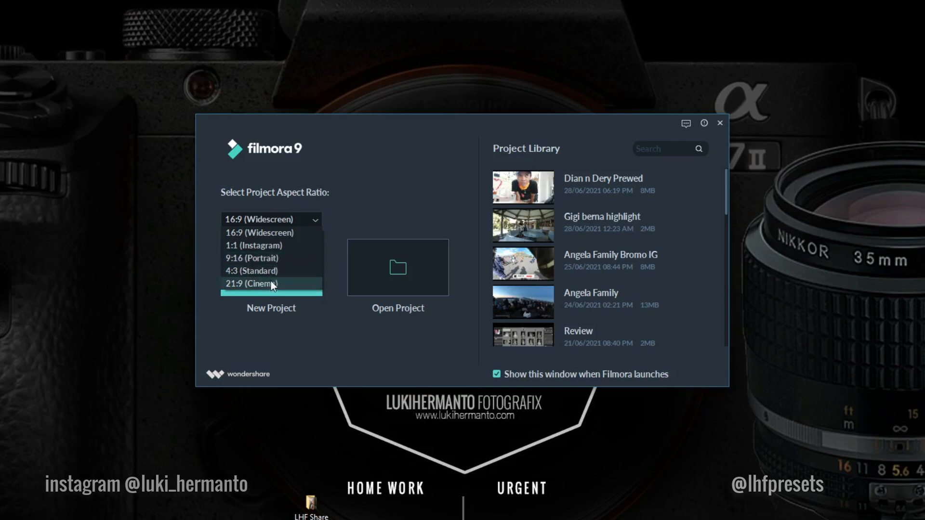
click(308, 215)
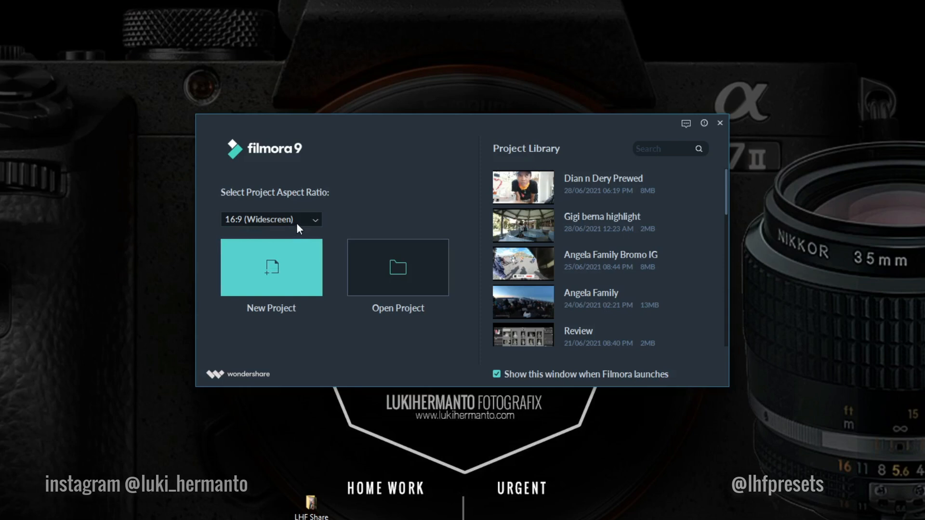
click(265, 269)
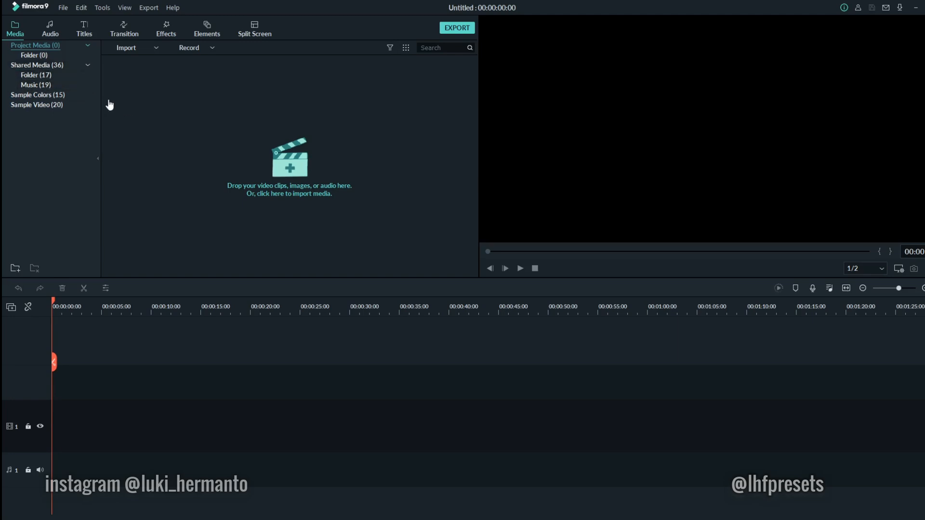
Delete the VID_20210513_092549 video from the shared media Folder and confirm the deletion
click(36, 75)
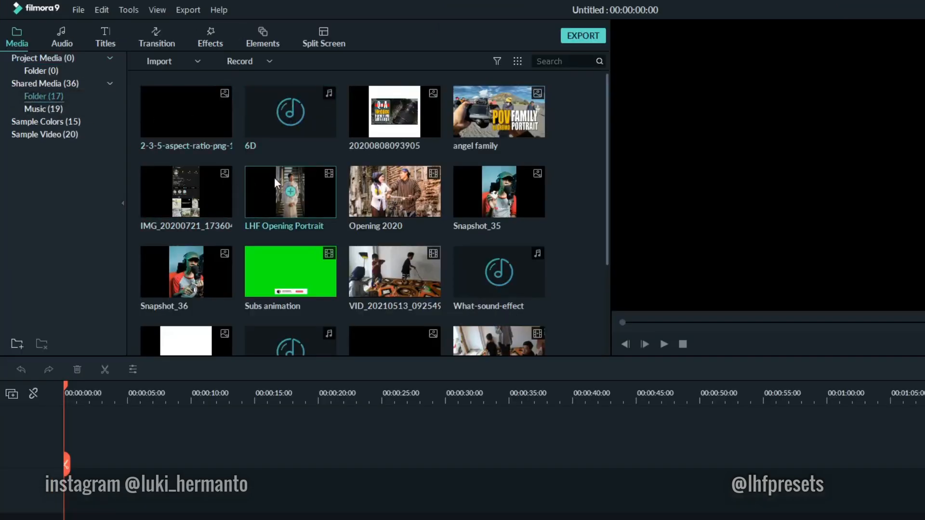
scroll(299, 193, down, 3)
scroll(275, 188, up, 3)
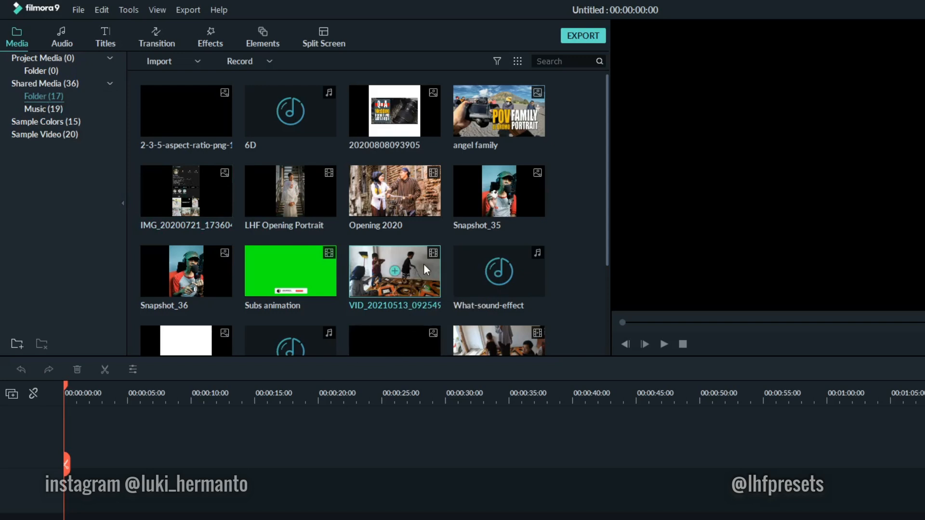
key(Delete)
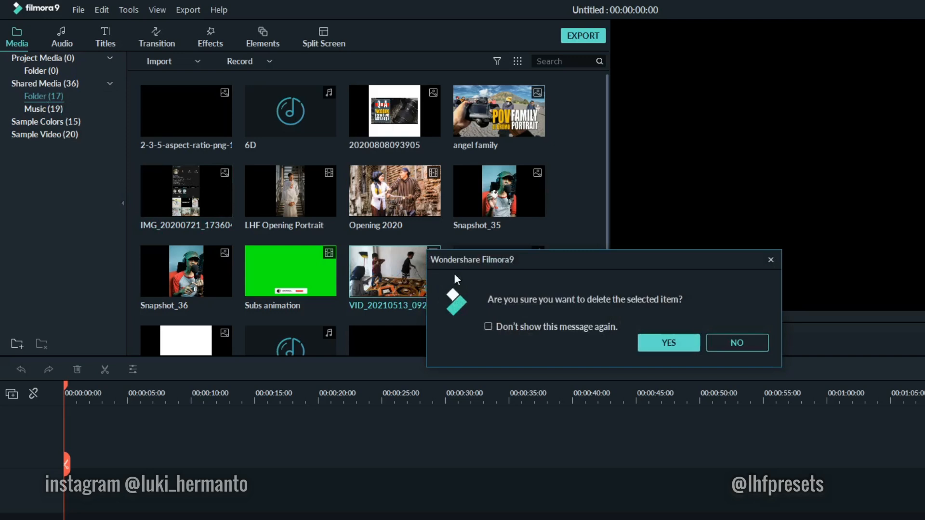
click(664, 340)
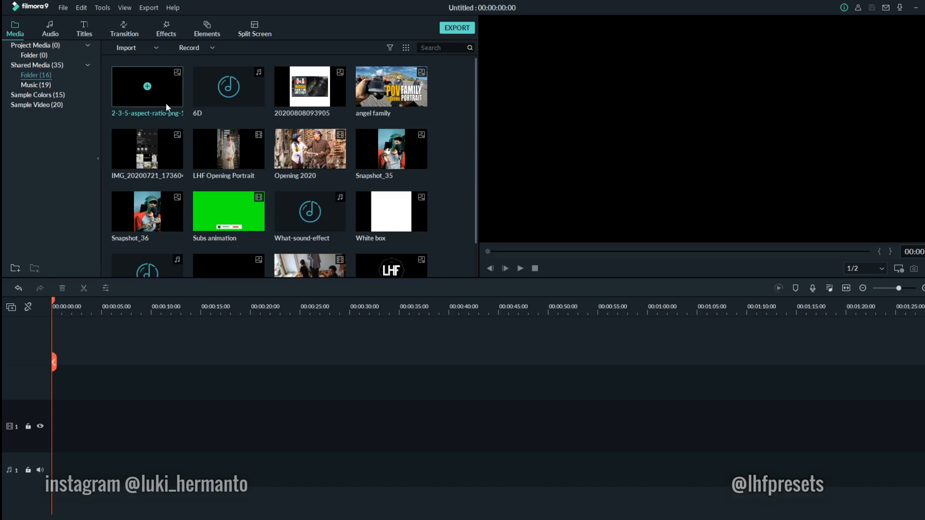
Delete the YDXJ0040 video from the shared media Folder and confirm the deletion
click(209, 98)
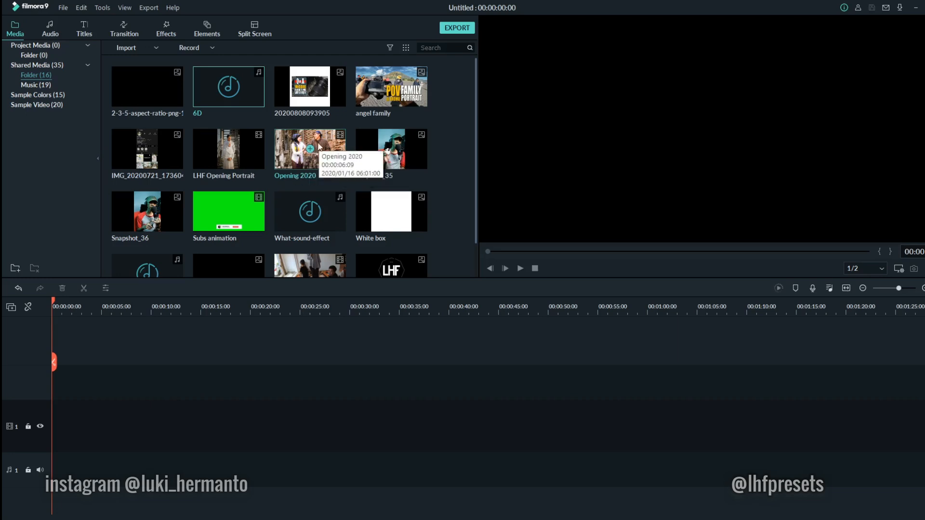
scroll(318, 169, down, 2)
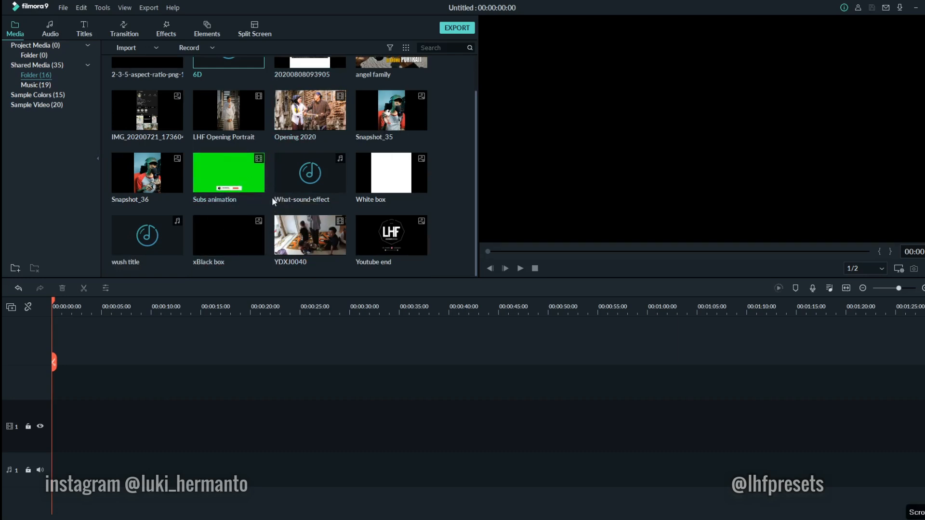
click(283, 241)
key(Delete)
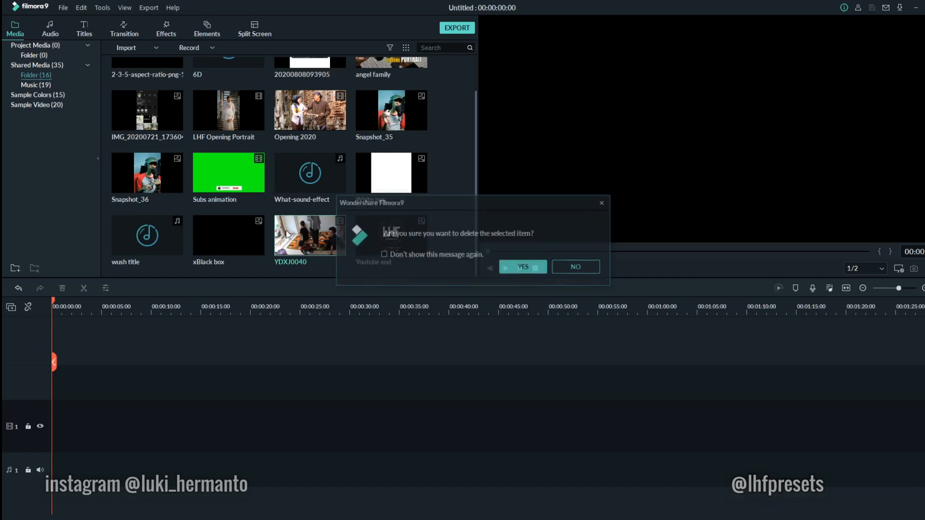
click(530, 266)
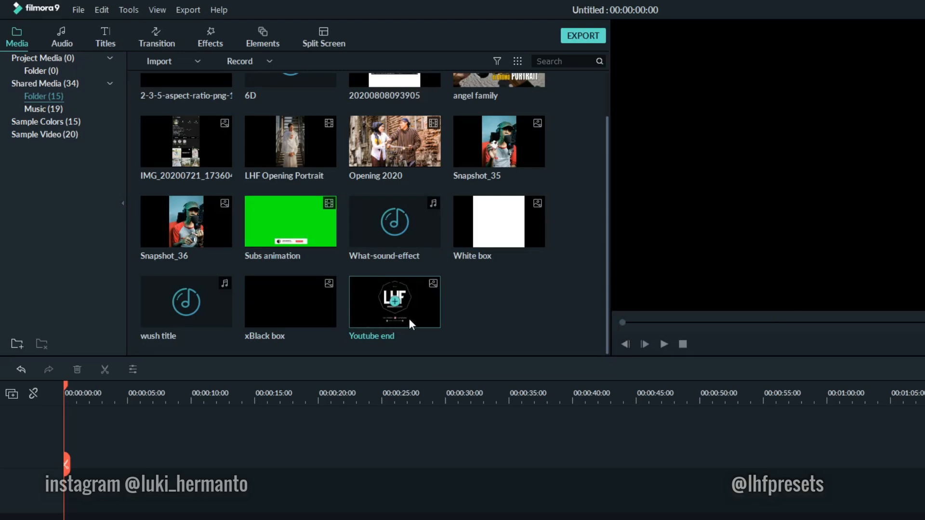
Look through the remaining shared media files and the tracks in the shared Music folder
scroll(314, 230, up, 1)
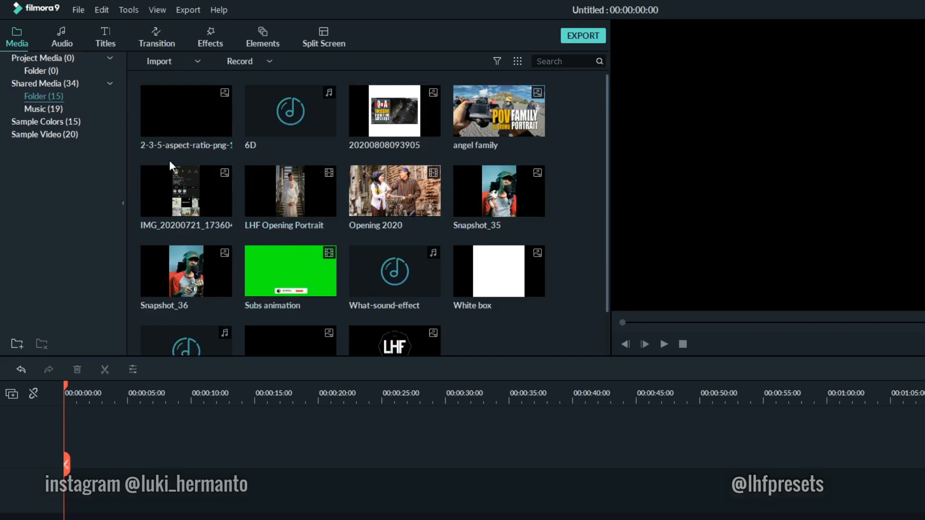
click(57, 109)
scroll(244, 233, down, 3)
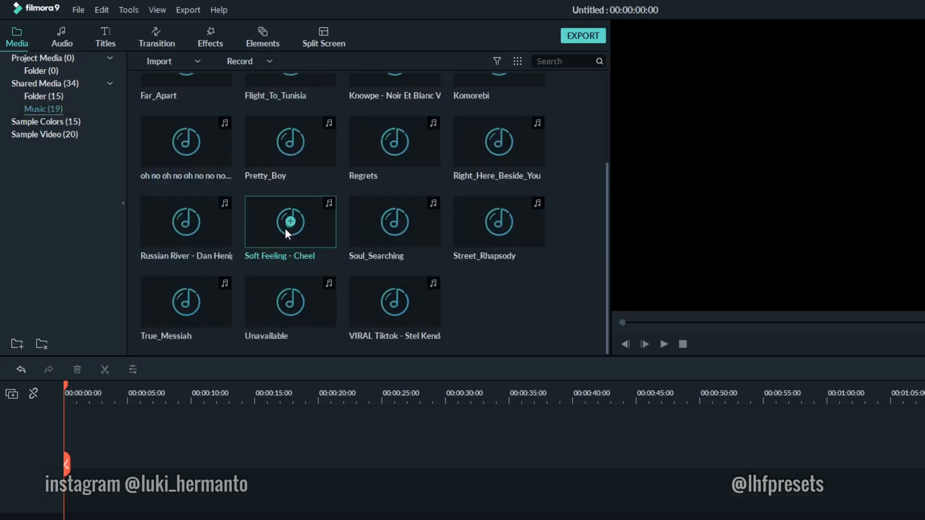
scroll(183, 192, up, 3)
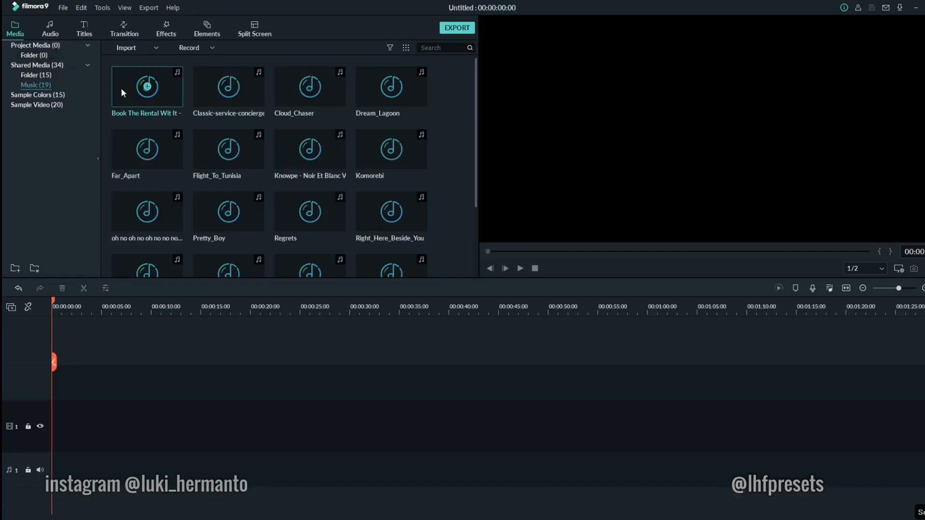
Add the VID_20210212_090620 video from the couple's subfolder of G:\Youtube\Video\Vlog\2021\BTS Wedding to the start of video track 1
click(31, 45)
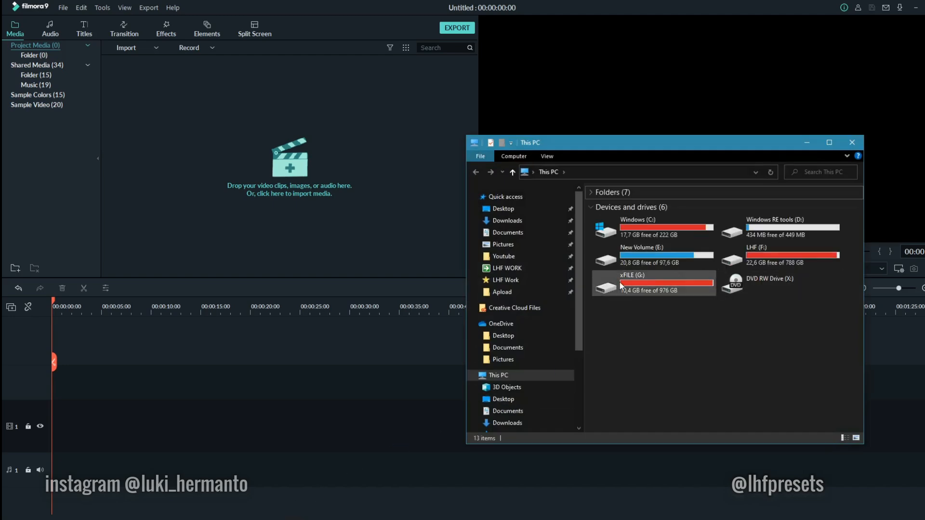
double_click(622, 284)
double_click(613, 383)
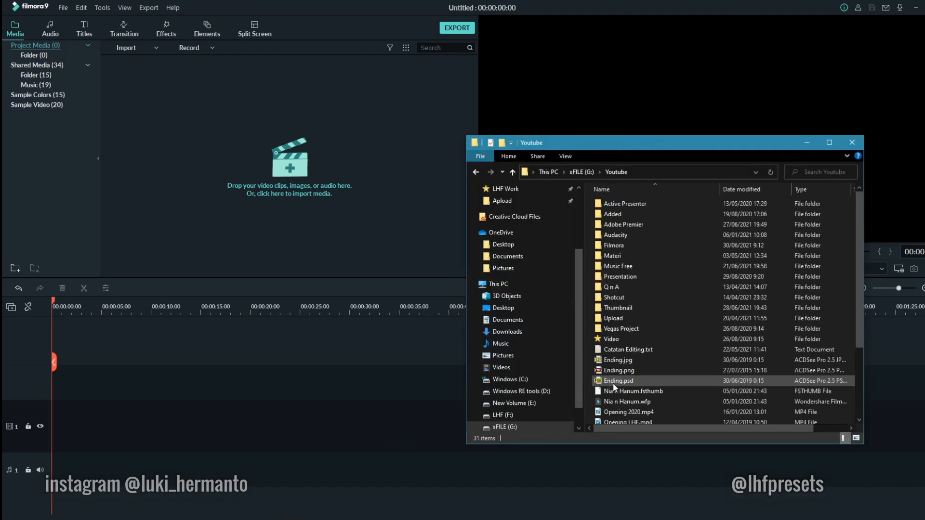
double_click(612, 339)
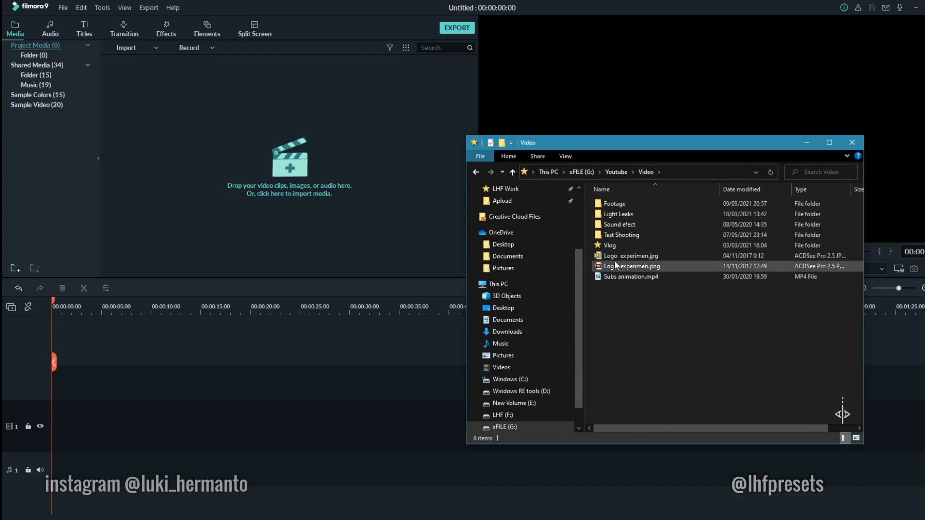
double_click(610, 245)
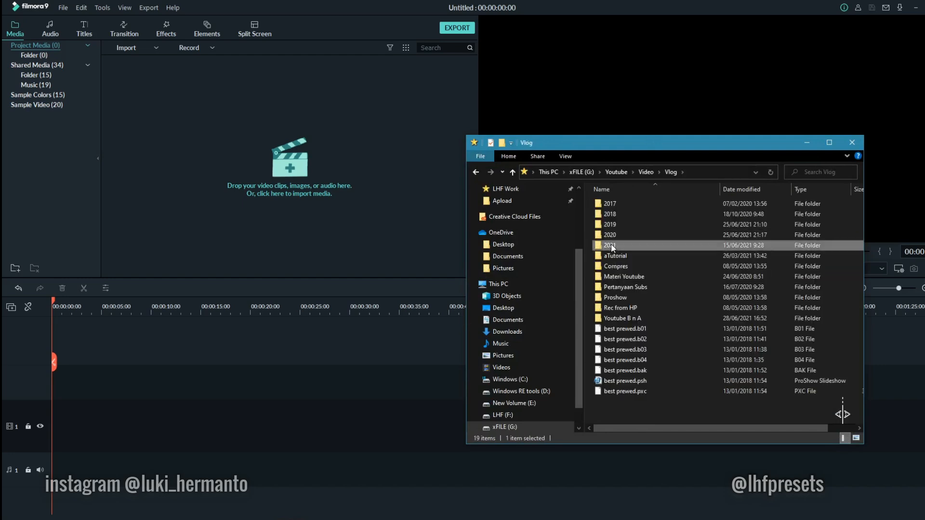
double_click(611, 245)
double_click(631, 218)
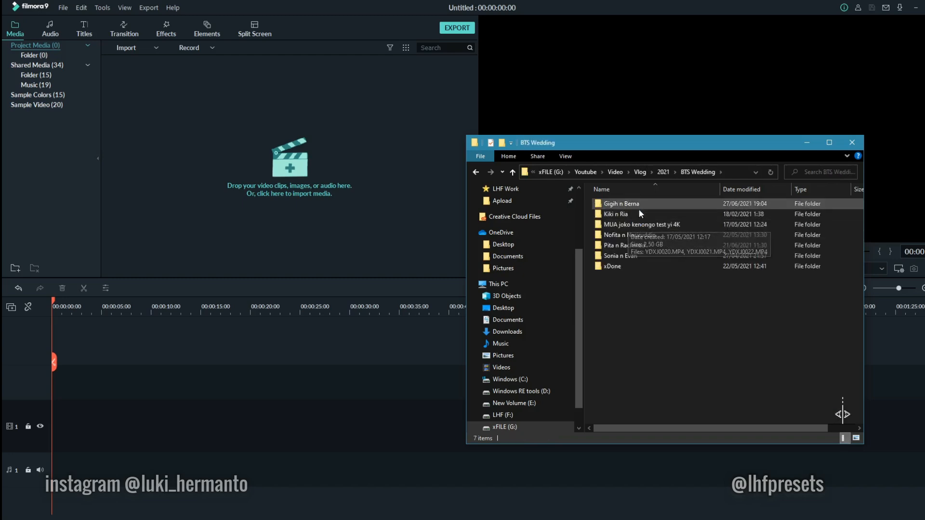
double_click(620, 256)
drag(607, 212, 82, 429)
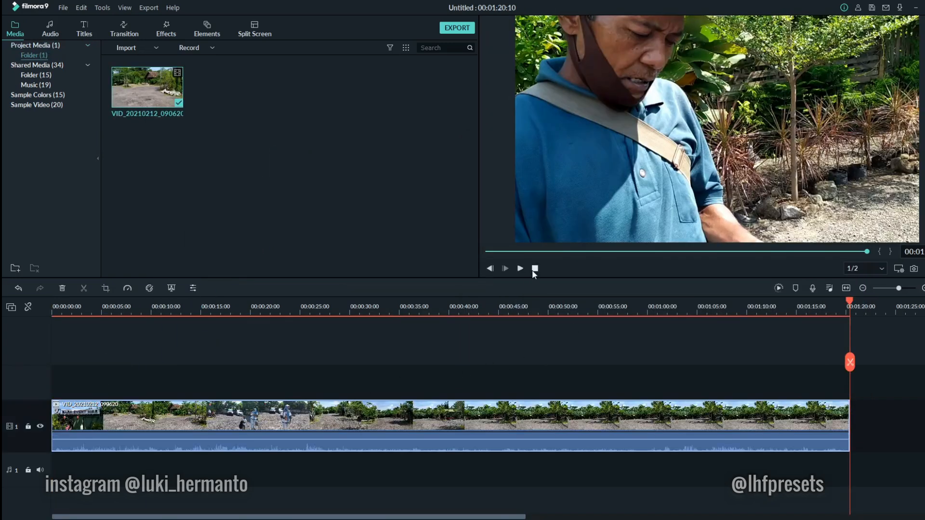
Play the timeline clip from its beginning, pausing and resuming, to check the preview's playback
click(518, 269)
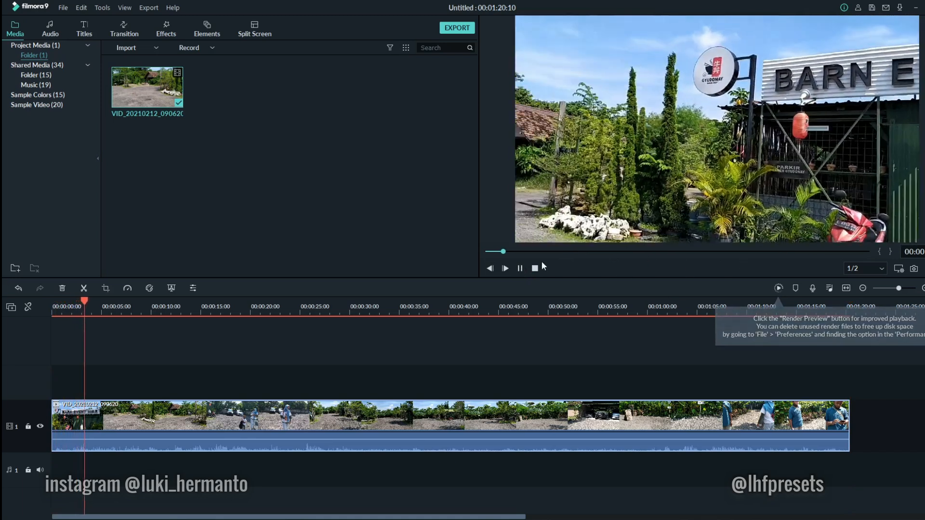
key(space)
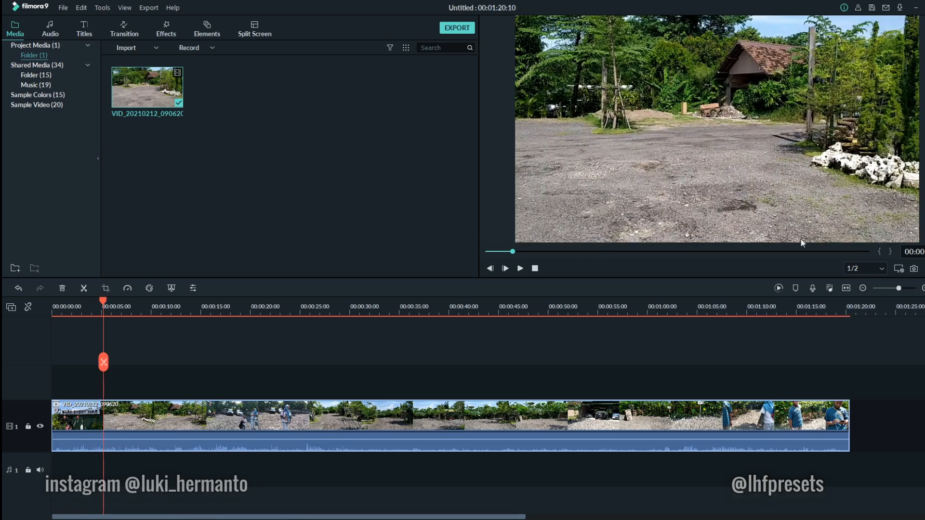
key(space)
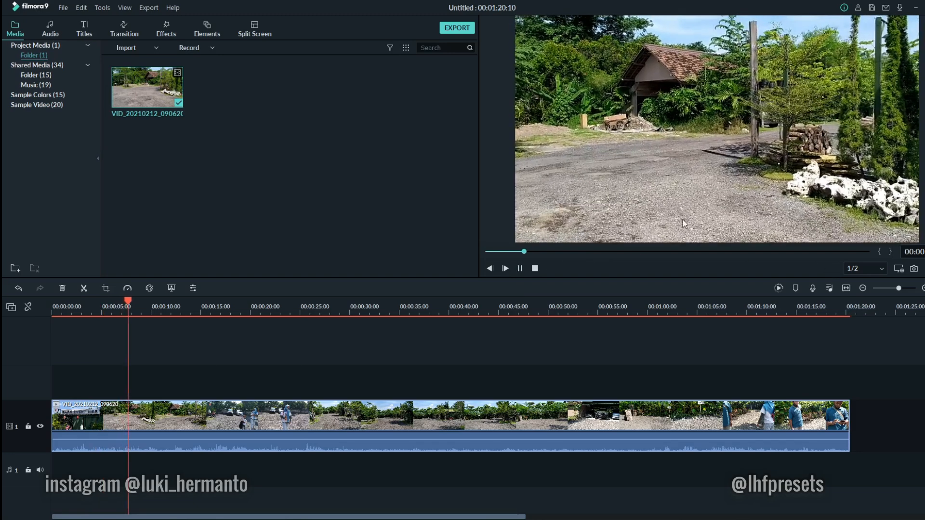
key(space)
Set the preview playback quality to 1/4, resume playing the clip and pause at about 17 seconds
click(881, 269)
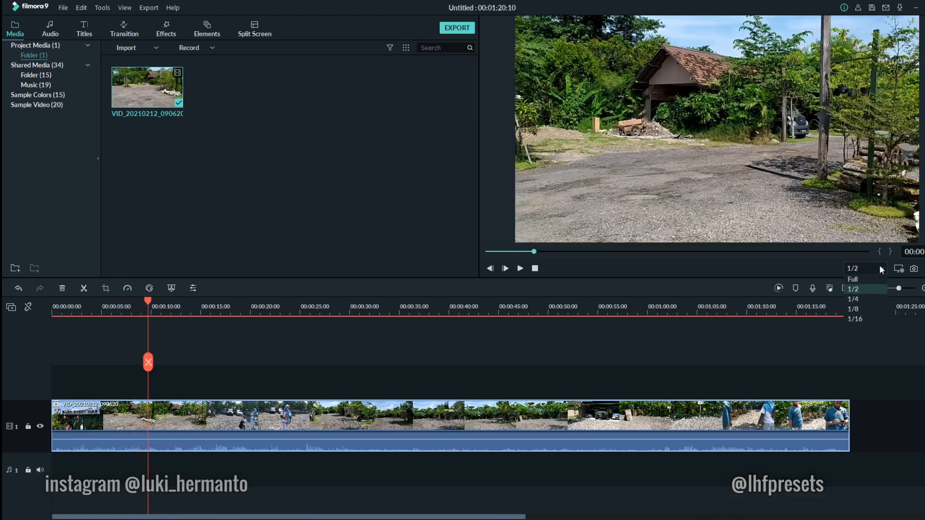
click(857, 299)
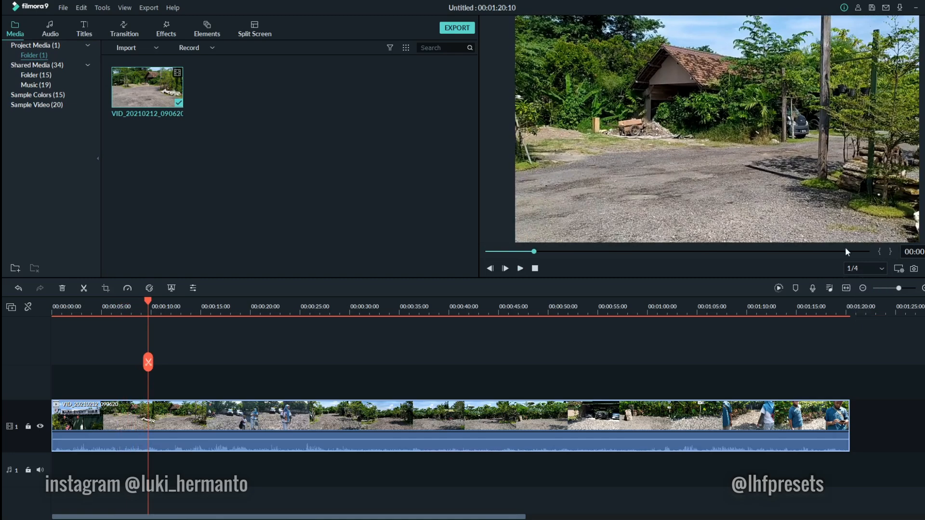
click(521, 268)
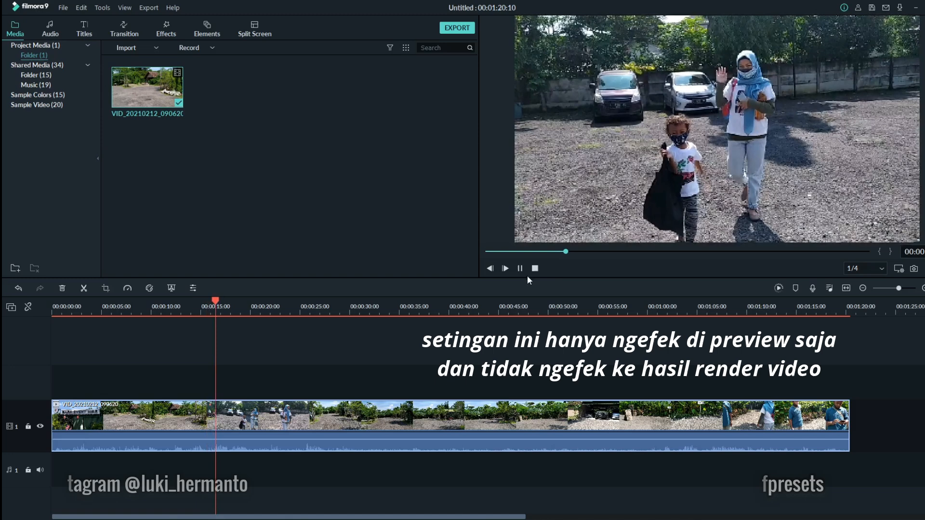
click(519, 268)
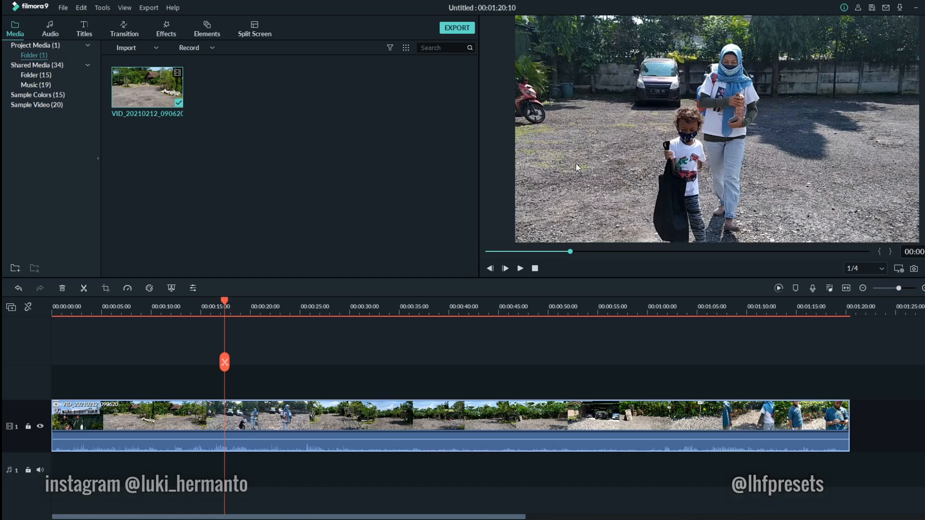
Import the photos IMG_7207, IMG_7210 and IMG_7212 from the client's subfolder of F:\Apload\Prewedding into the project media
key(super+e)
click(526, 222)
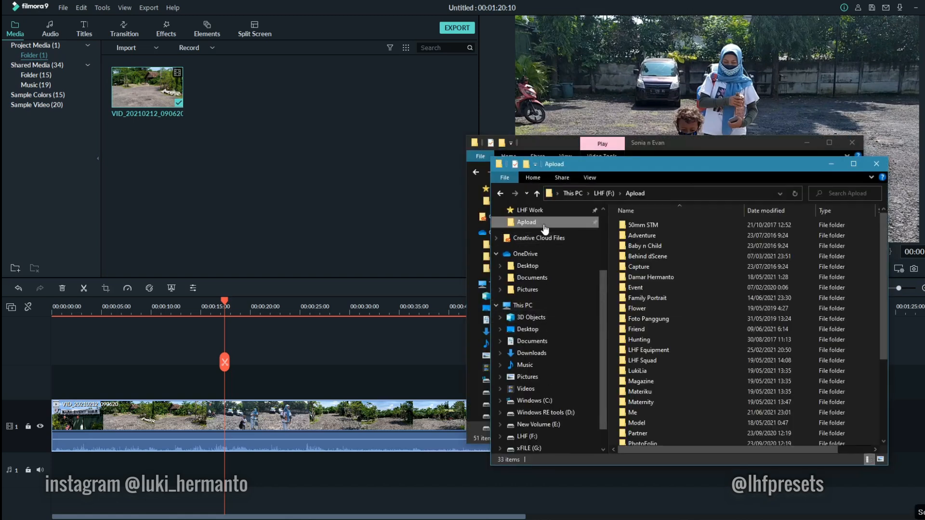
scroll(655, 320, down, 5)
double_click(643, 356)
double_click(651, 293)
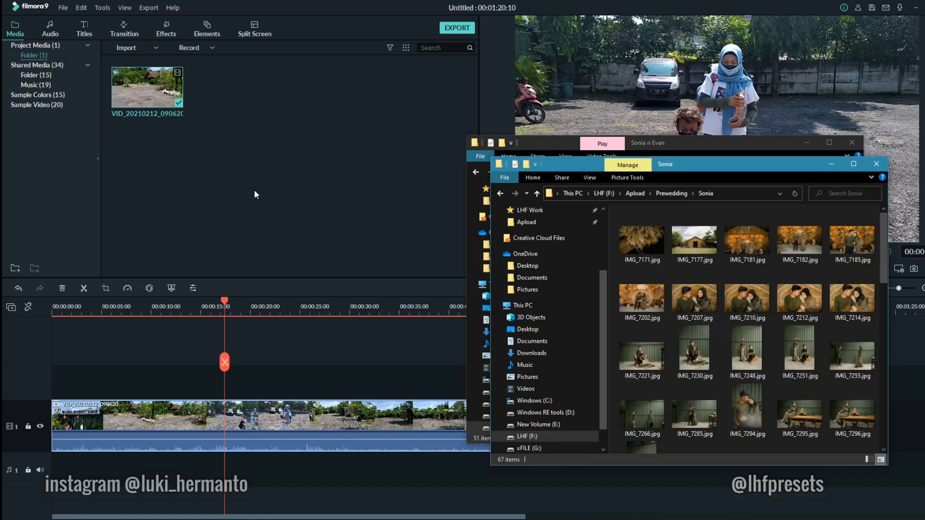
click(692, 302)
shift+click(802, 299)
drag(689, 308, 354, 150)
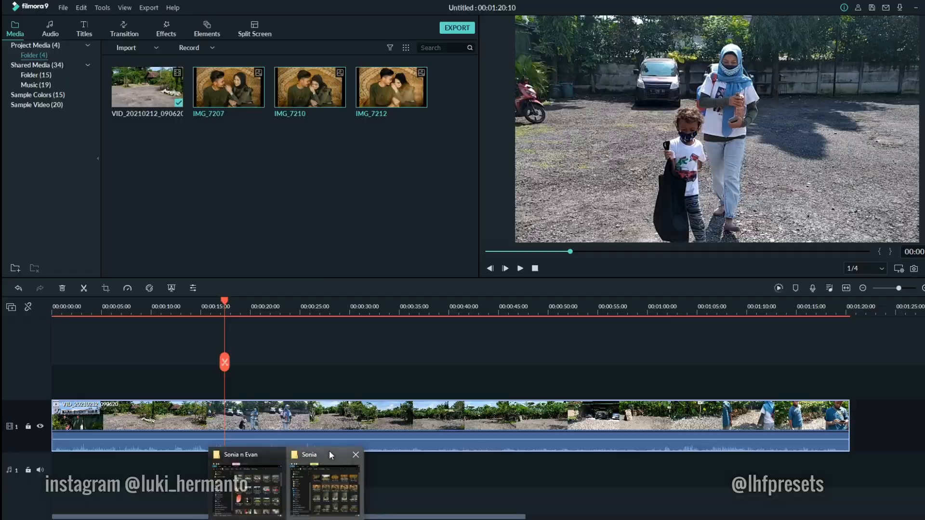
Insert IMG_7207, IMG_7210 and IMG_7212 into video track 1 at the playhead, between the two parts of the clip
click(329, 450)
drag(691, 308, 685, 493)
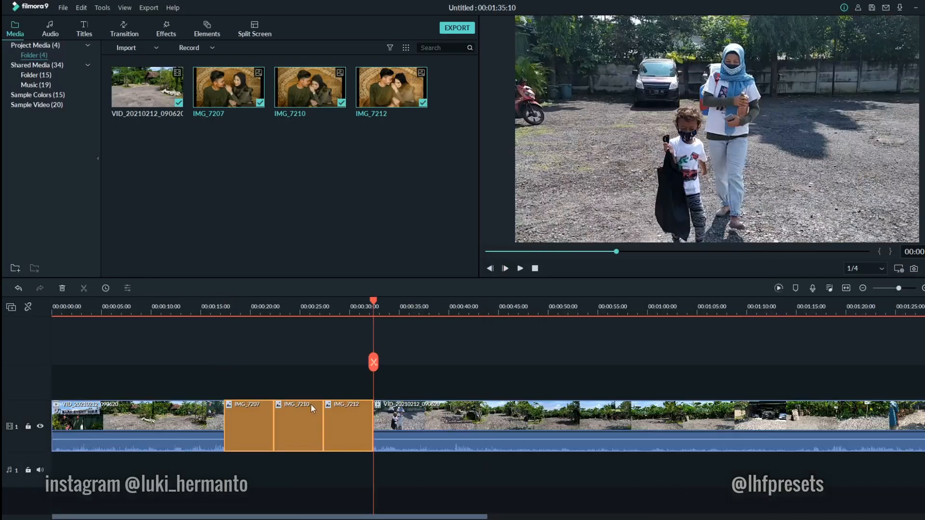
Move the playhead to the start of IMG_7207 and check that photo's duration setting
key(ctrl+minus)
drag(253, 310, 143, 305)
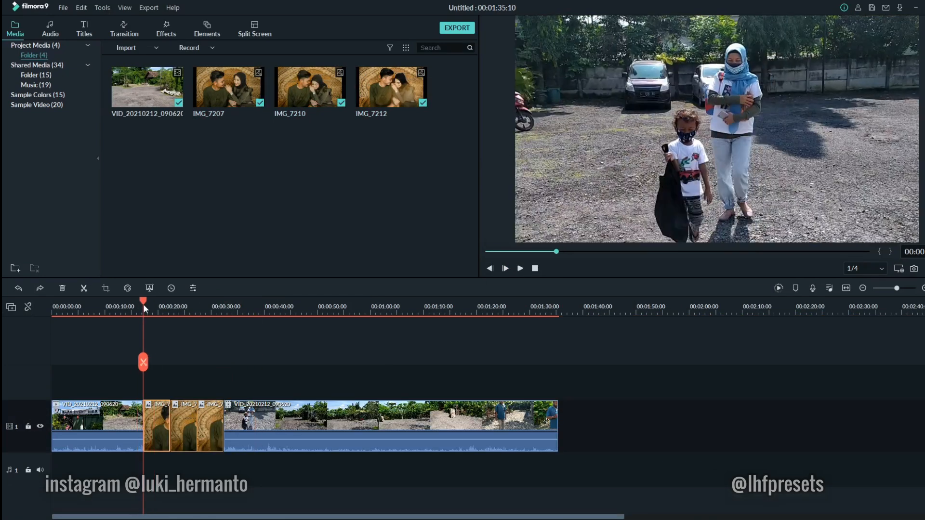
click(171, 290)
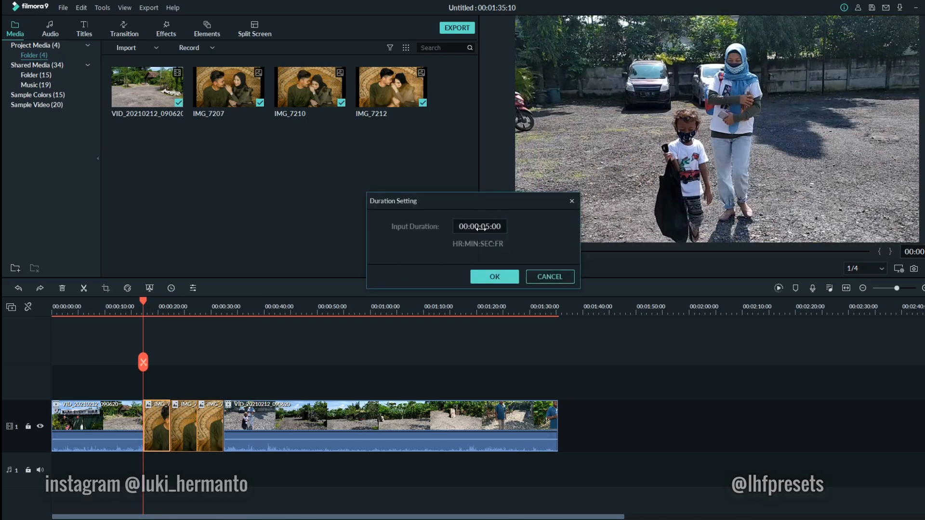
click(498, 275)
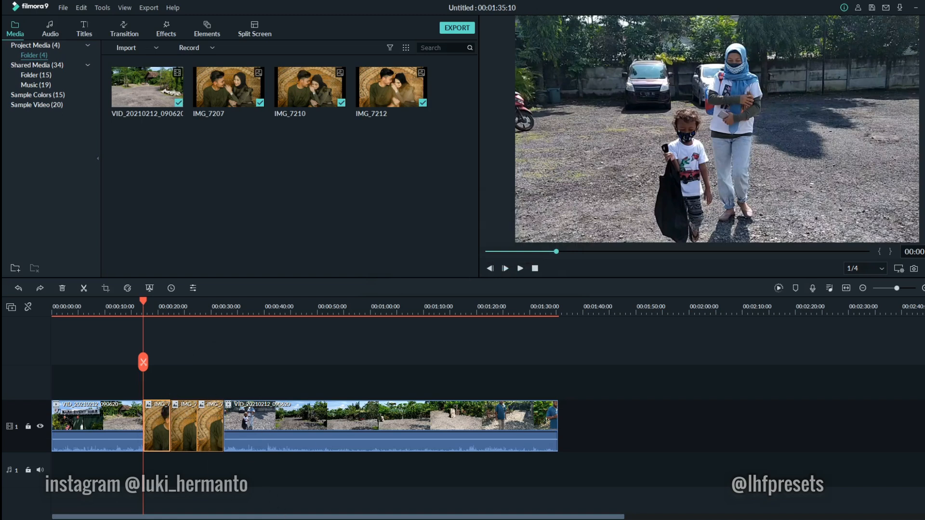
Import IMG_7181, IMG_7182 and IMG_7185 from the client's photo folder and place them on video track 2 at the playhead
mouse_move(287, 518)
click(319, 462)
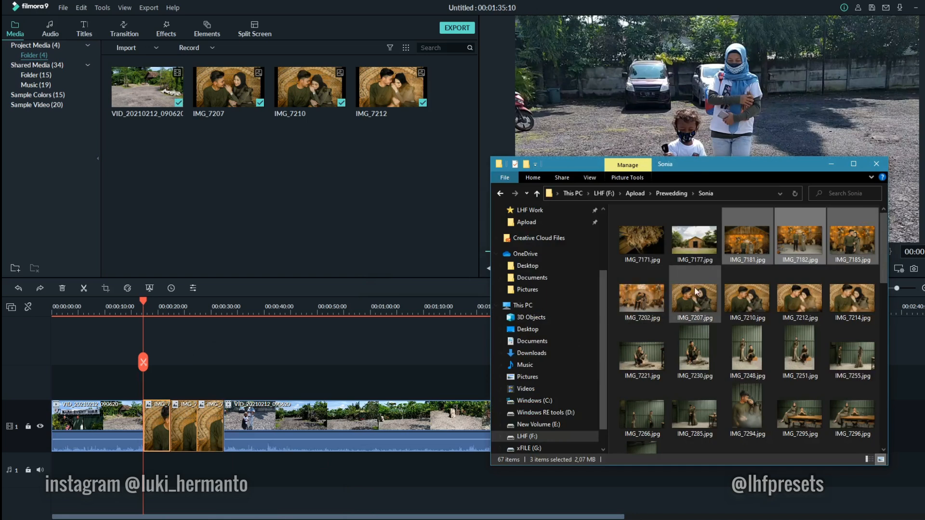
drag(747, 238, 361, 170)
drag(148, 311, 147, 375)
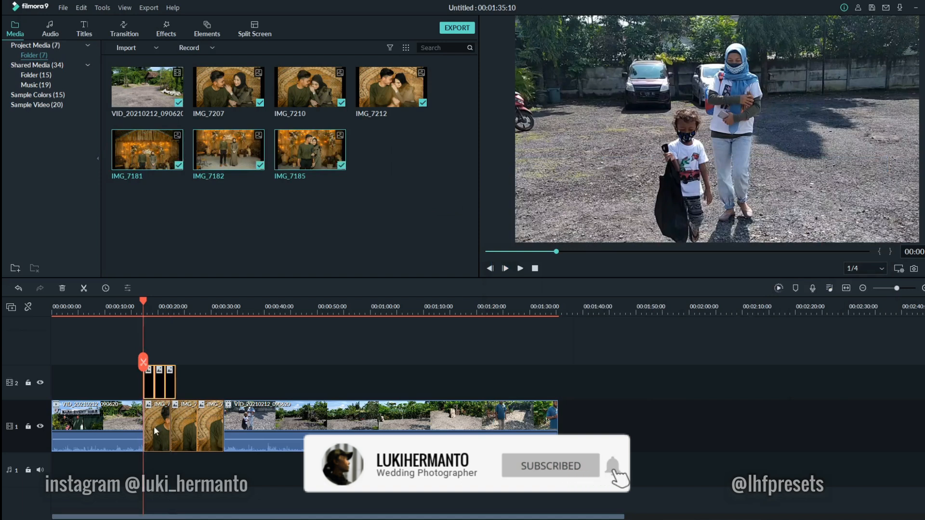
Check the duration setting of a photo on video track 2, leaving it without applying a change
click(173, 377)
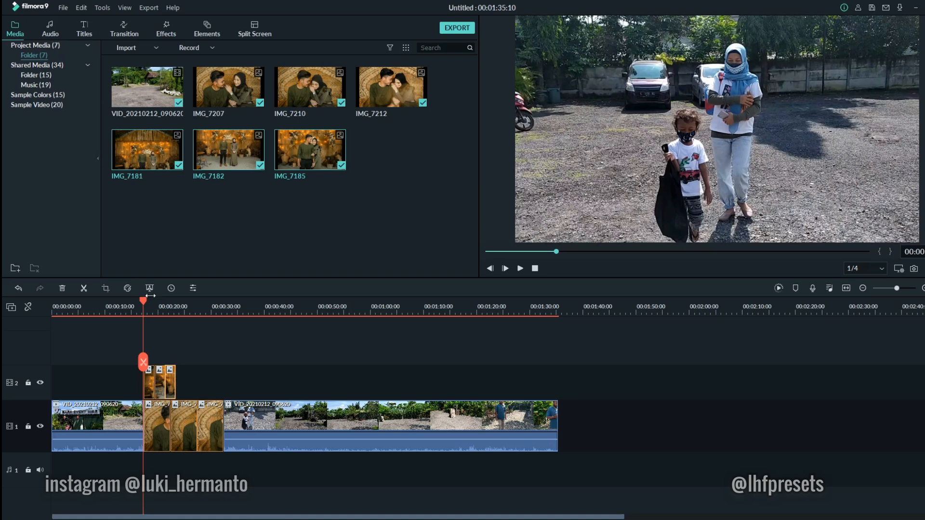
click(171, 288)
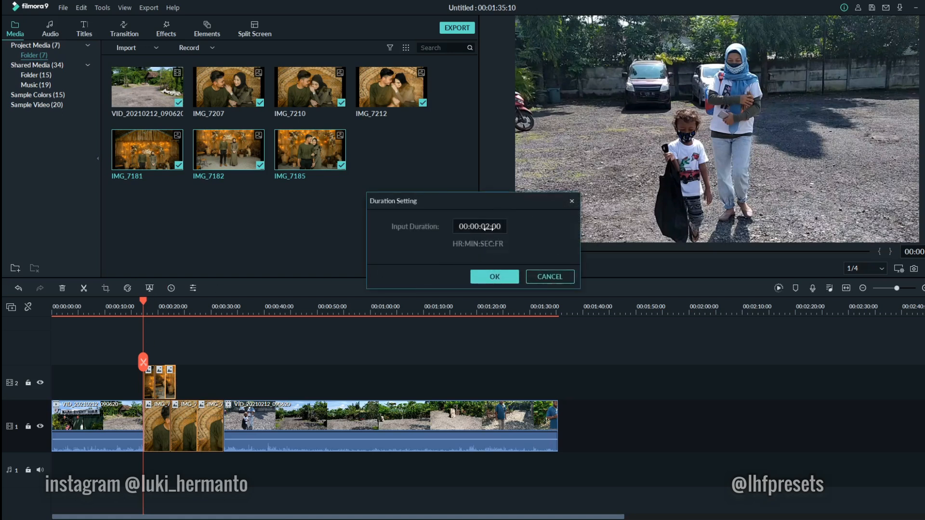
click(537, 278)
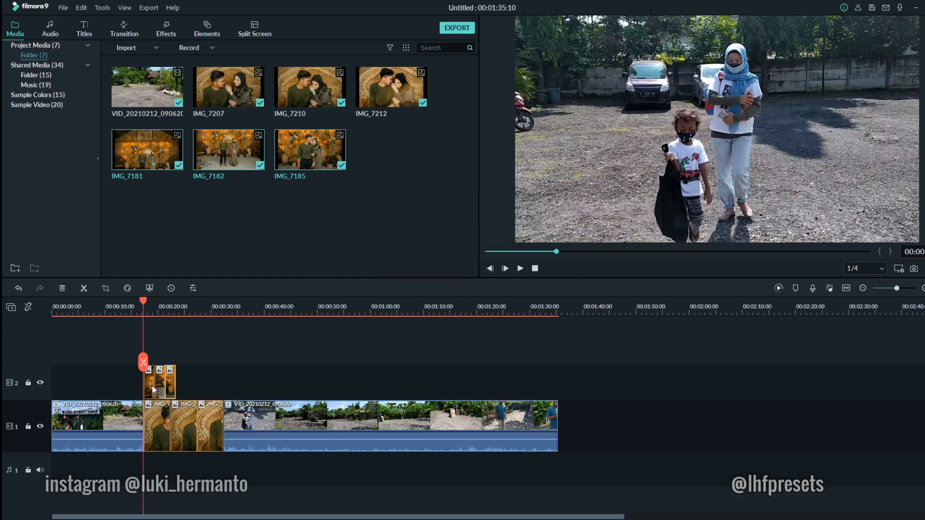
Space out the three photos on video track 2 so each starts above the start of a track 1 photo
drag(155, 345, 201, 384)
click(189, 370)
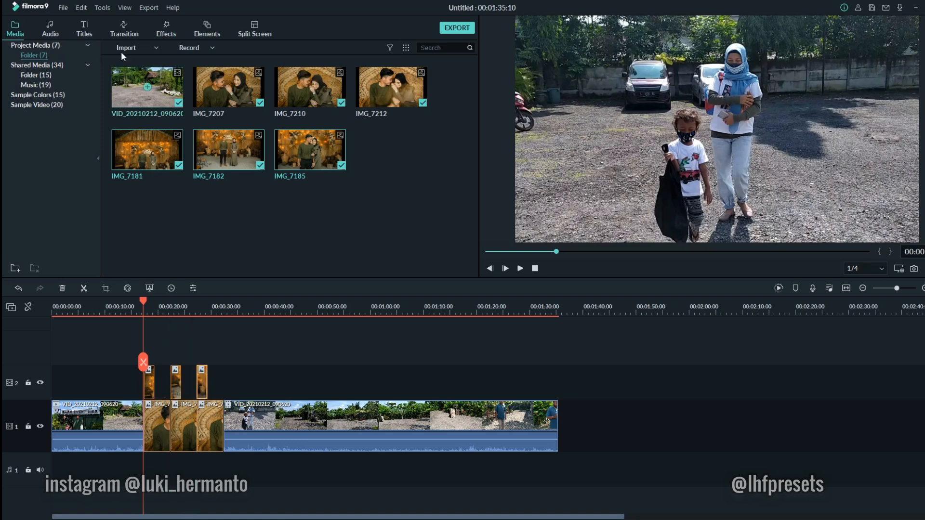
Apply the Dissolve transition to the end of each photo on video track 2 and play back the first one
click(125, 28)
click(164, 367)
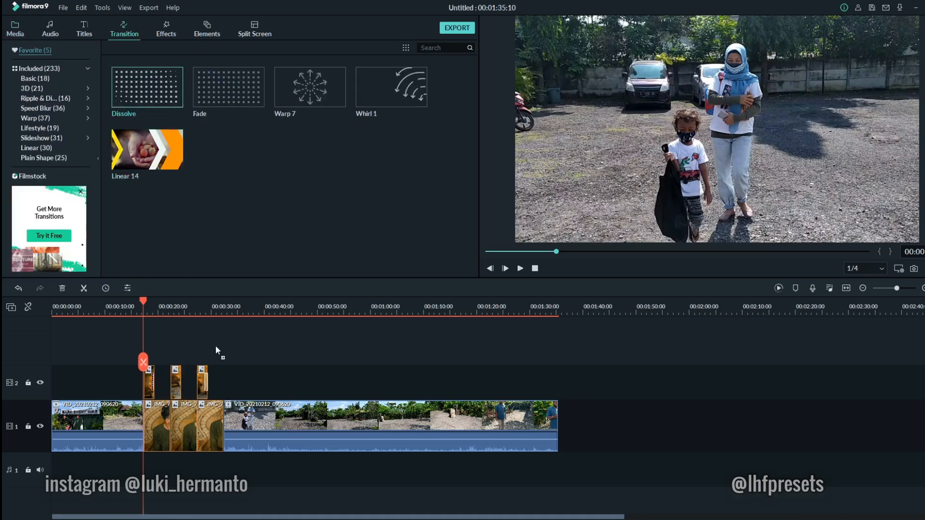
drag(181, 143, 211, 379)
key(space)
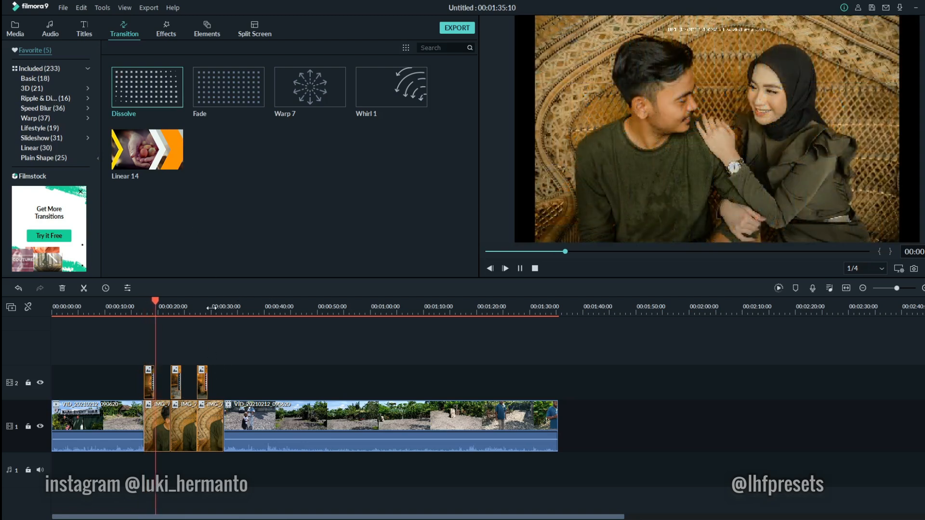
key(space)
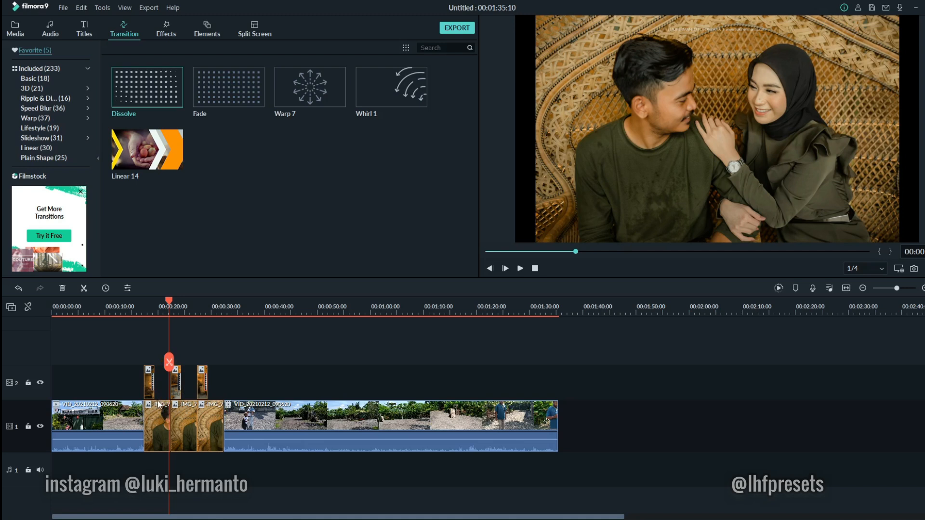
Add the Unavailable song from the shared Music folder to an audio track at the beginning of the timeline
click(18, 26)
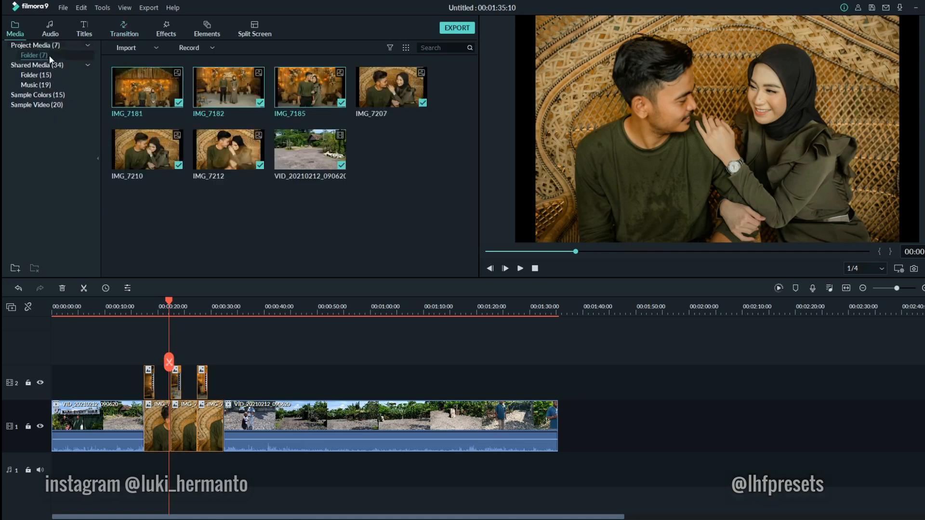
click(32, 85)
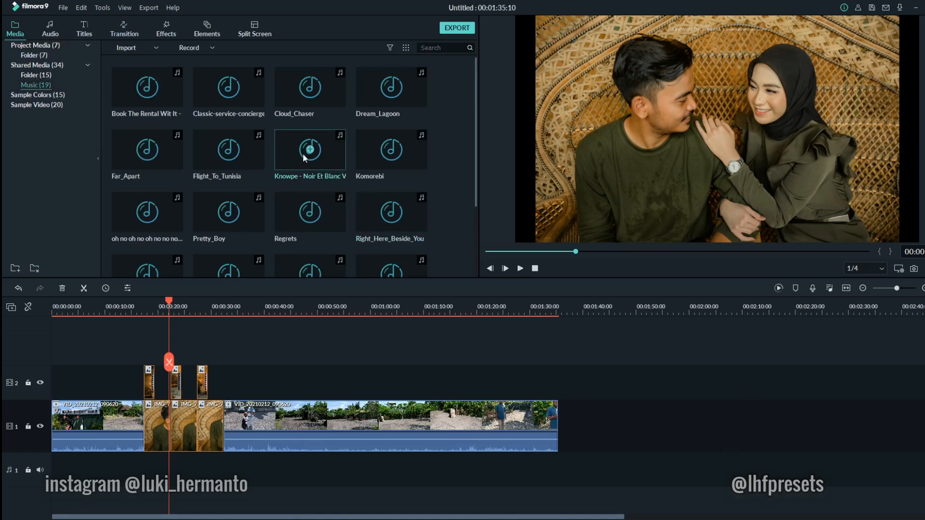
scroll(245, 180, down, 3)
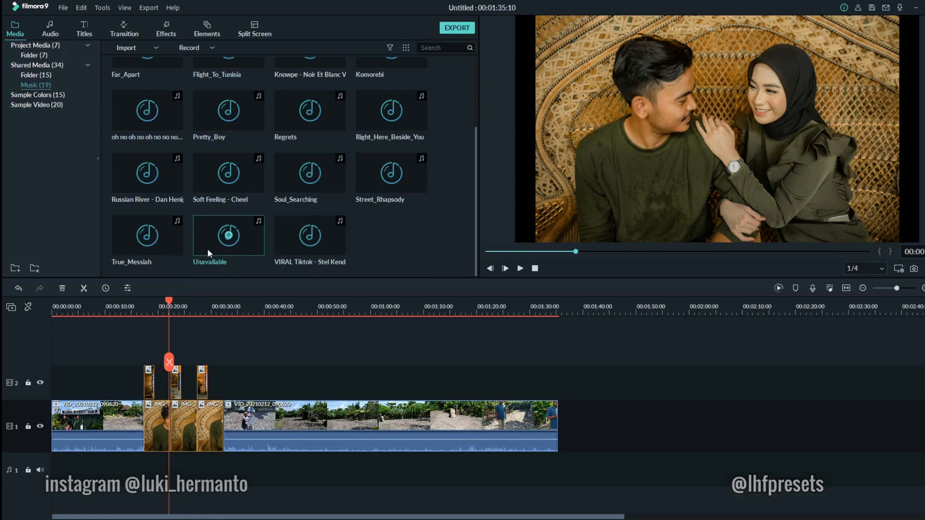
drag(209, 247, 37, 481)
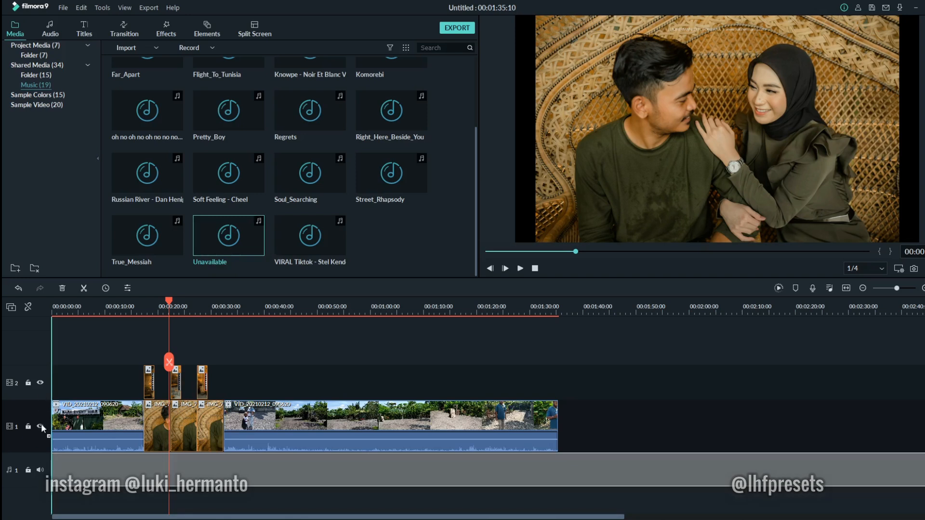
drag(42, 427, 45, 489)
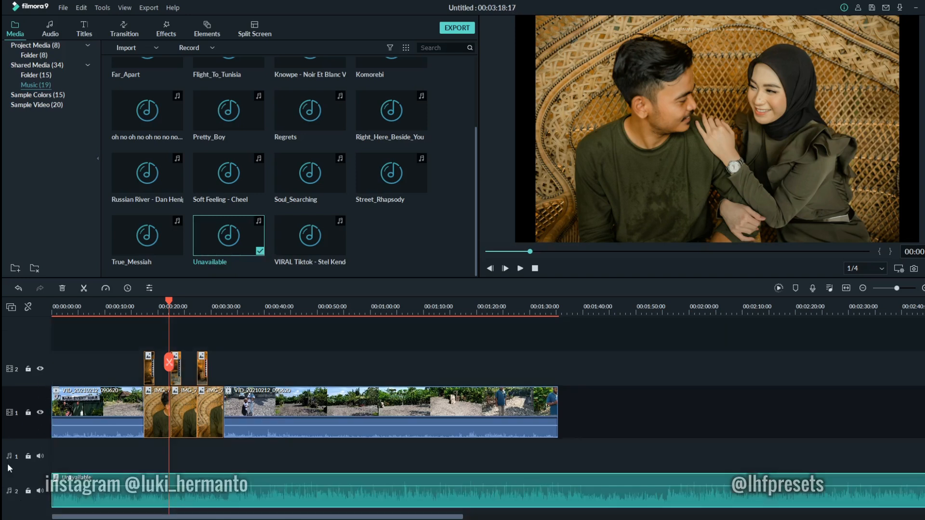
Try adding a second copy of the Unavailable song on another audio track, and undo it
scroll(30, 431, down, 1)
drag(202, 239, 50, 502)
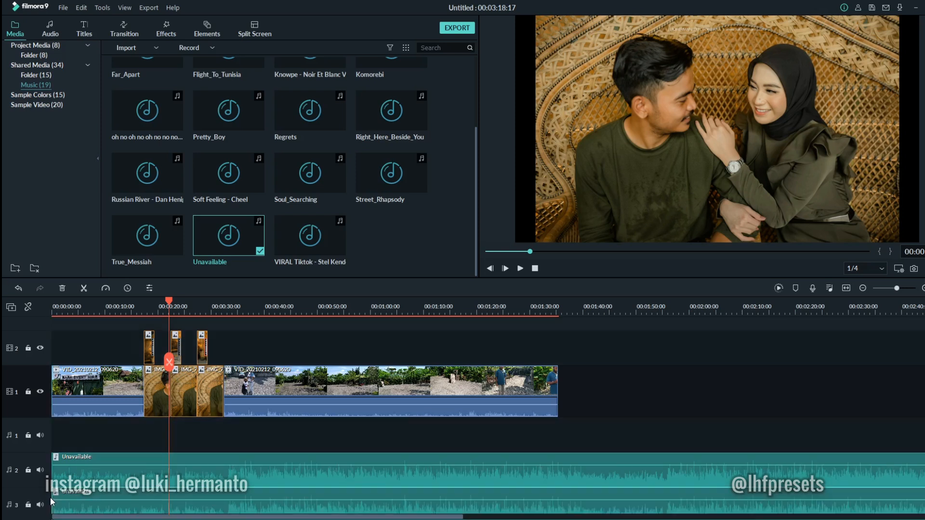
key(ctrl+z)
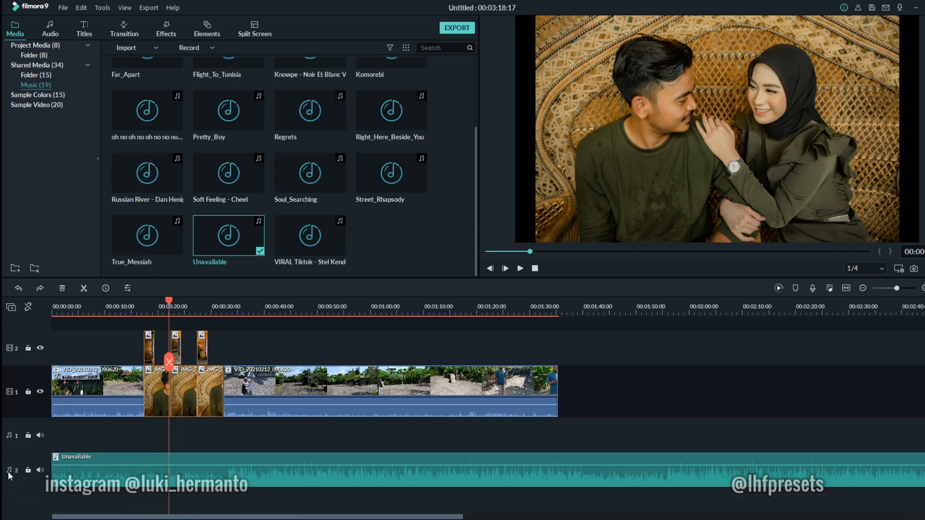
Lower the volume level of the Unavailable song on audio track 2
mouse_move(102, 479)
drag(128, 466, 130, 470)
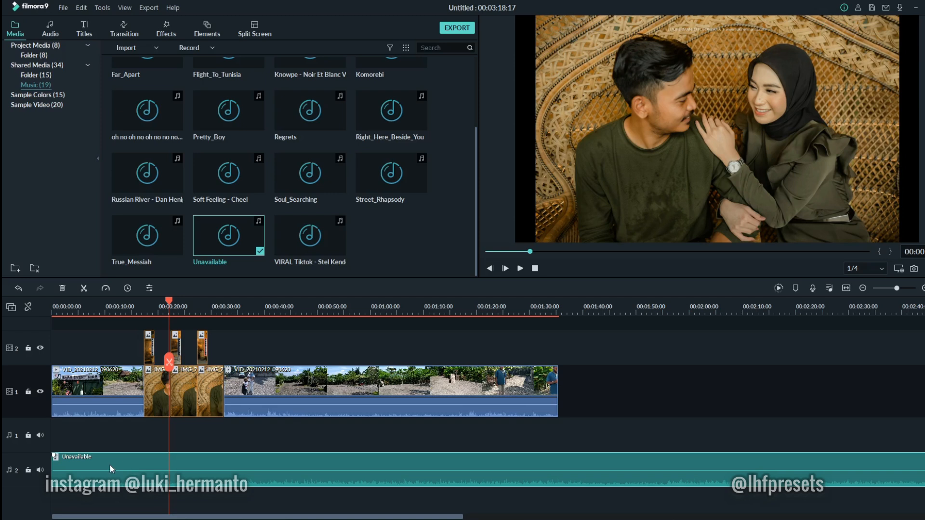
scroll(186, 368, up, 1)
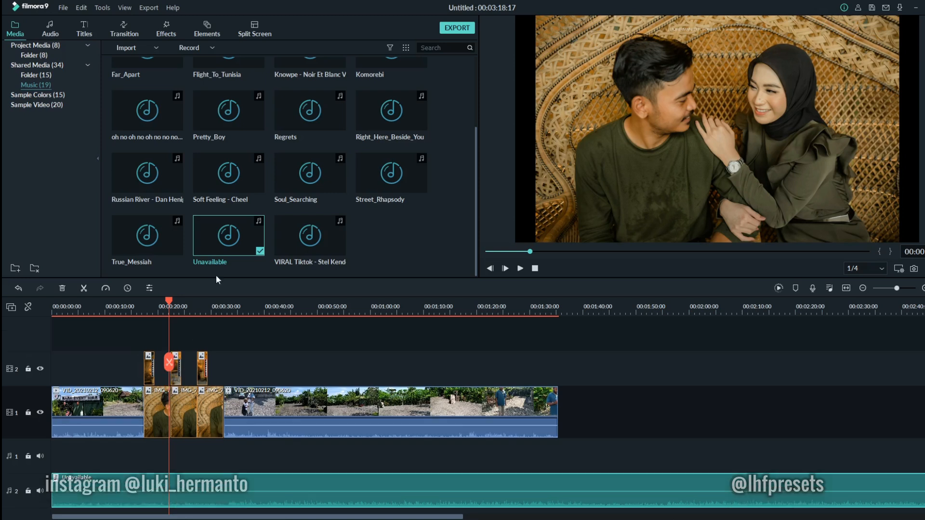
Browse the title presets and place LHF Exif Nikkor 35mm on video track 3, starting above IMG_7181
click(86, 31)
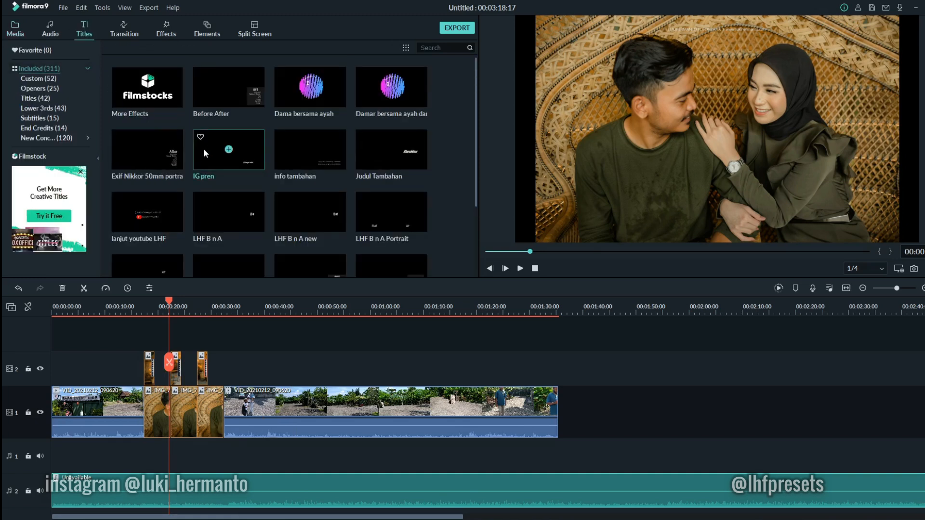
scroll(200, 149, down, 10)
scroll(258, 159, up, 10)
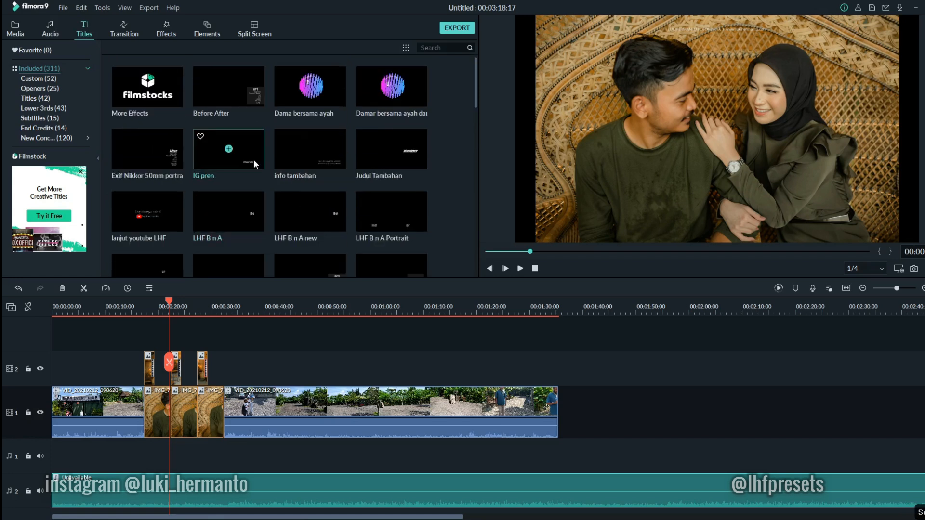
scroll(236, 128, down, 5)
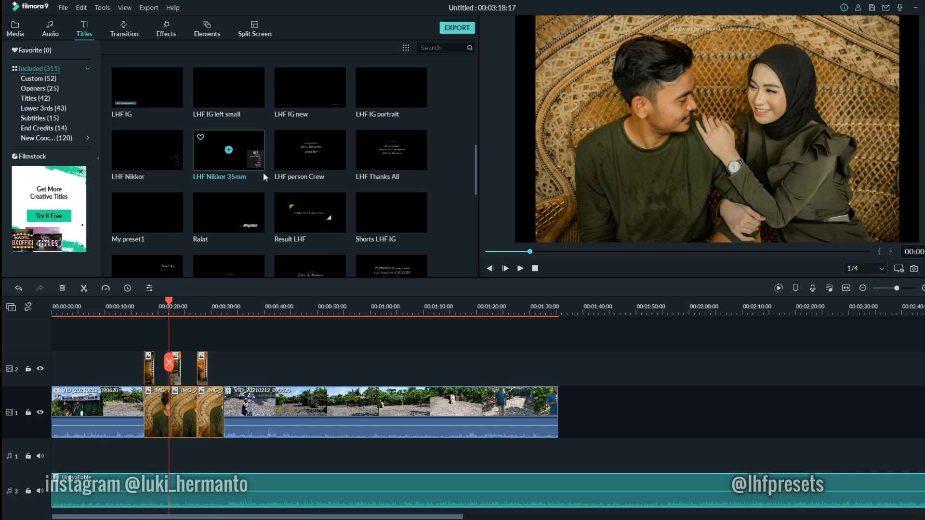
scroll(274, 164, up, 3)
click(290, 160)
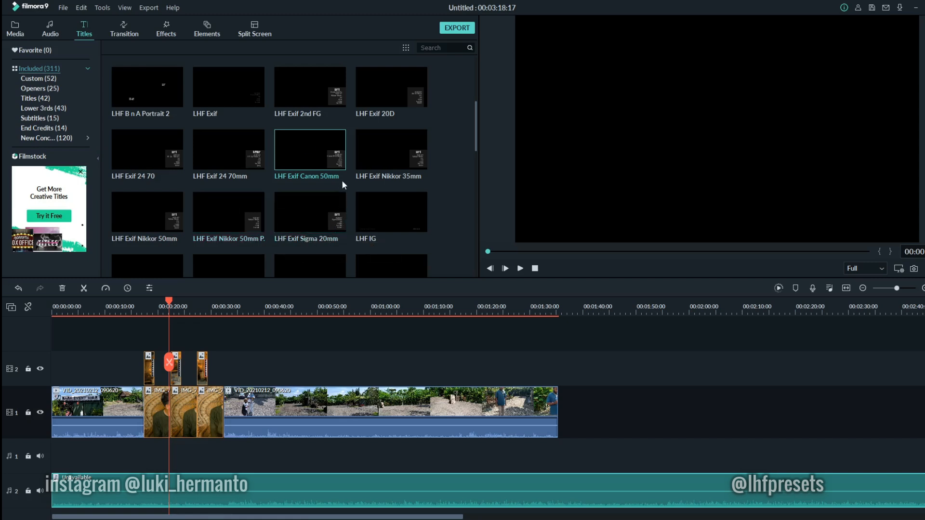
drag(376, 156, 370, 311)
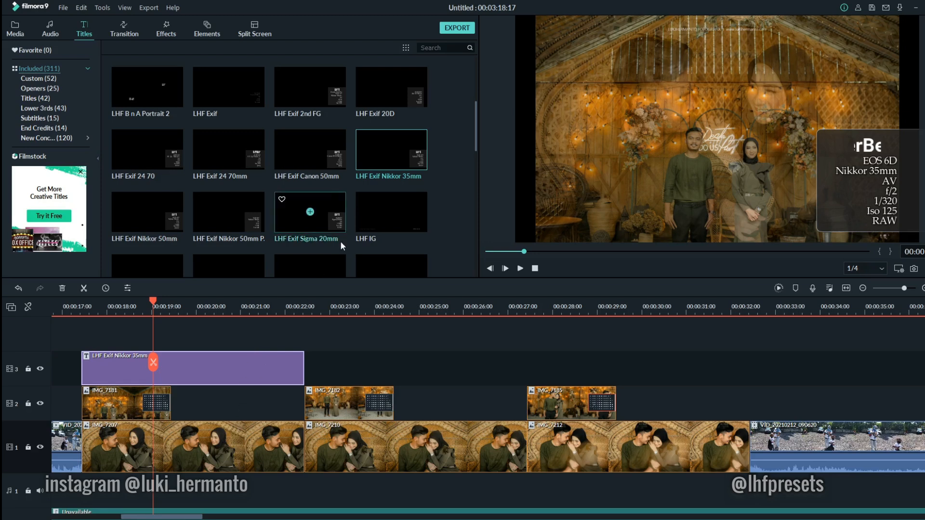
Open the LHF Exif Nikkor 35mm title in advanced text editing, select the Before text and scrub to 00:00:00:22 to examine the layer timing
double_click(230, 364)
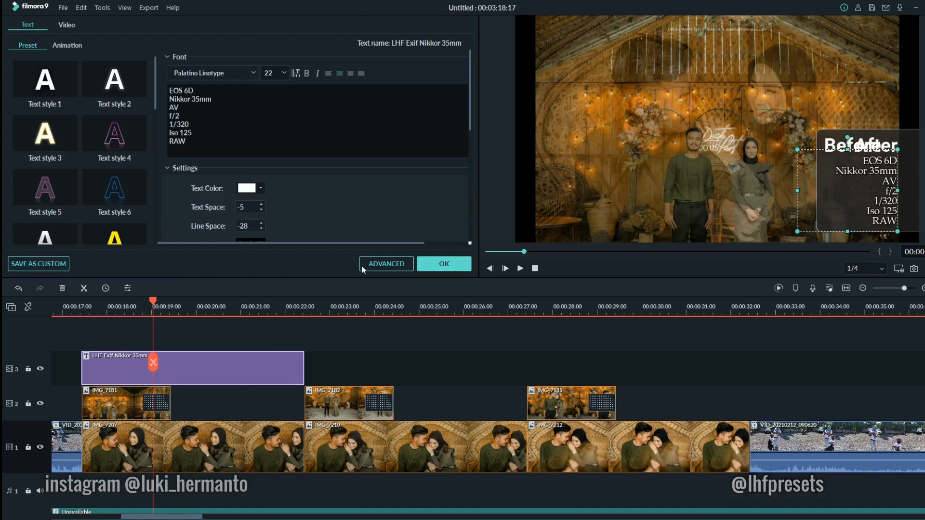
click(384, 265)
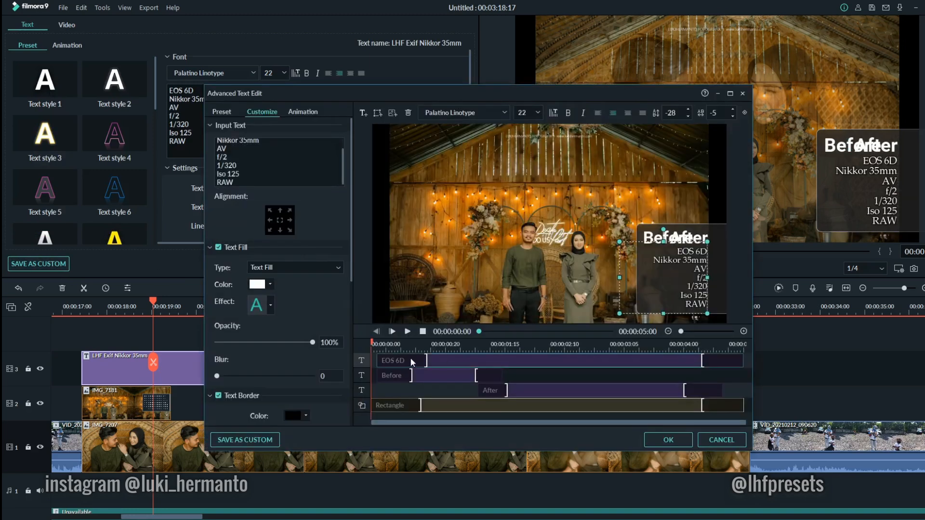
drag(373, 343, 430, 344)
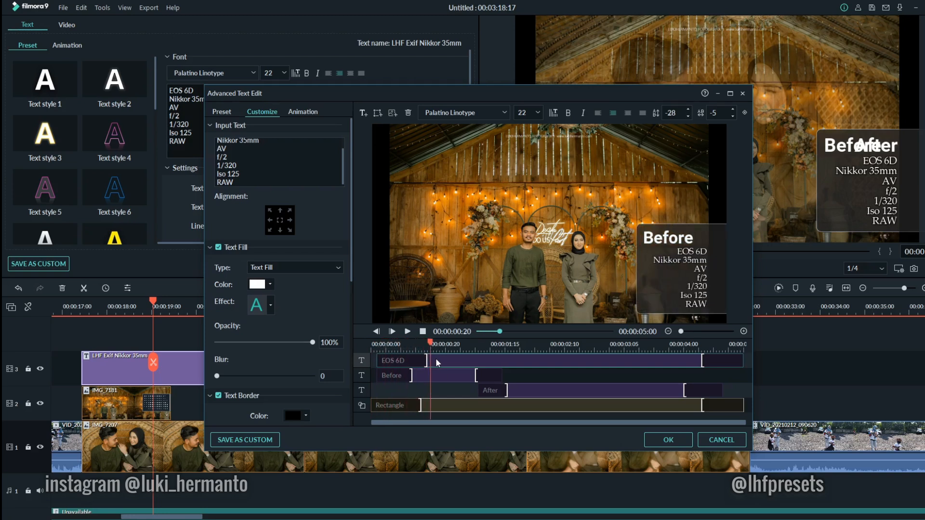
click(438, 374)
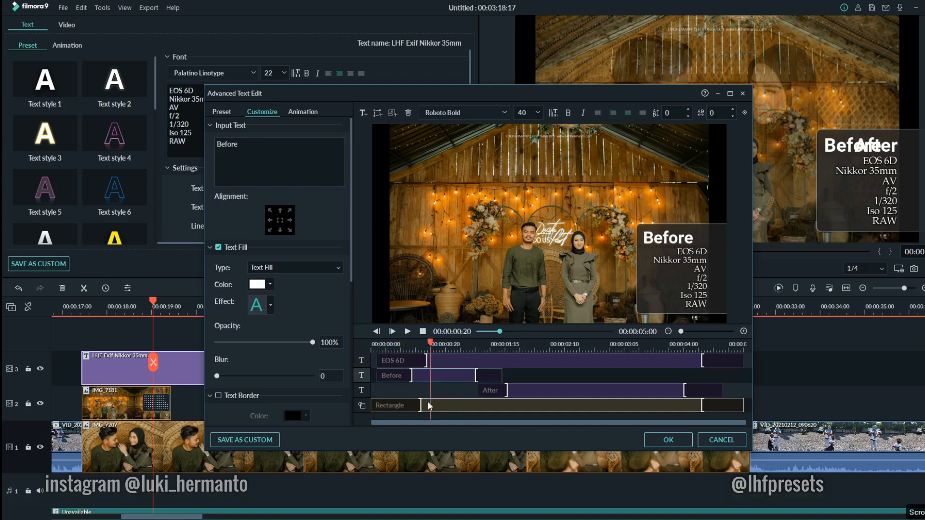
mouse_move(432, 344)
mouse_down()
mouse_move(537, 345)
mouse_move(439, 354)
mouse_up()
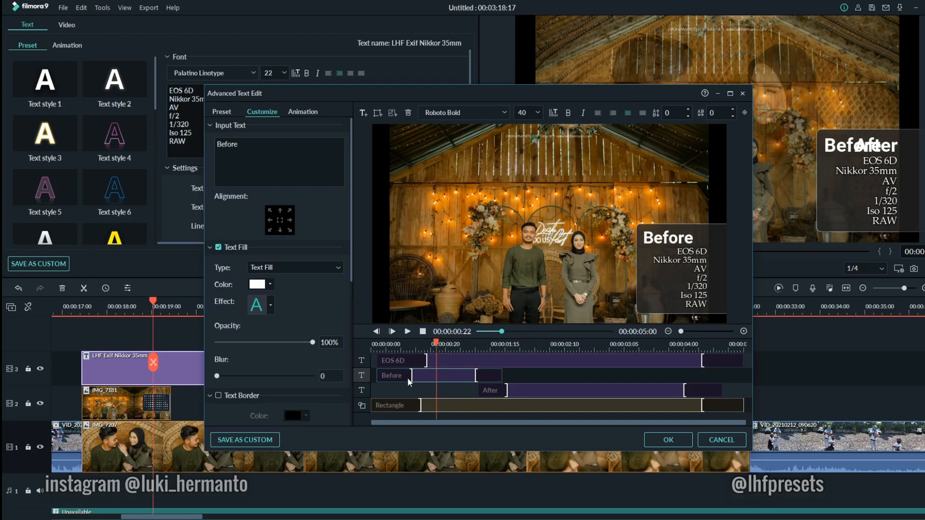
Bring up and close the custom preset naming dialog, and look through the Before text's fill and border settings
click(233, 442)
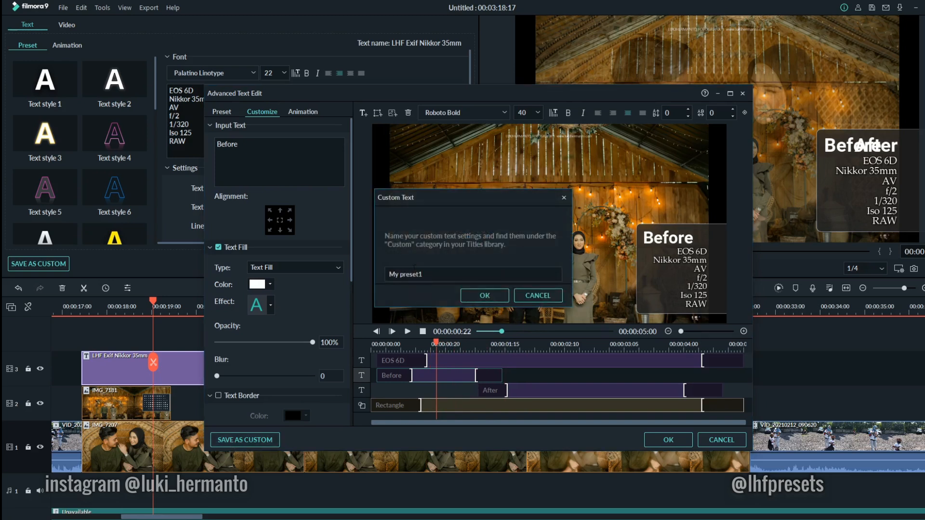
key(Return)
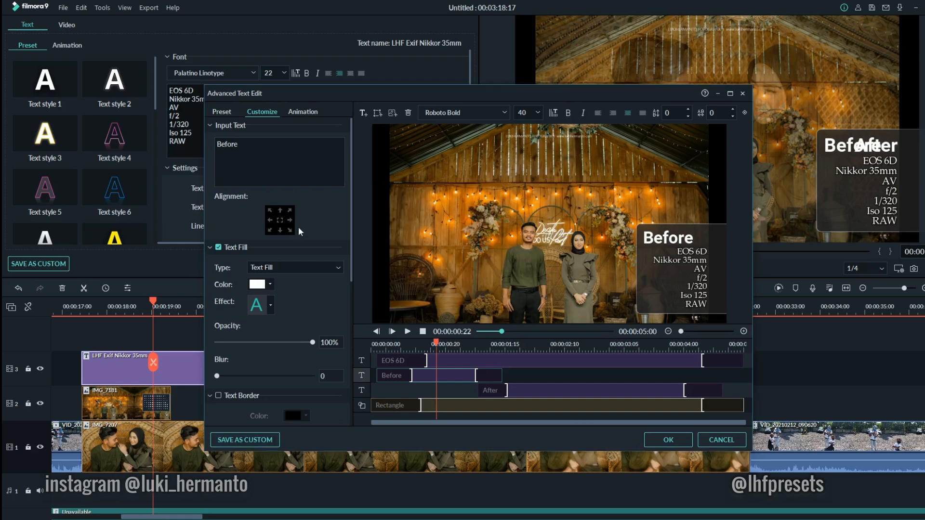
scroll(315, 218, down, 1)
scroll(263, 215, down, 2)
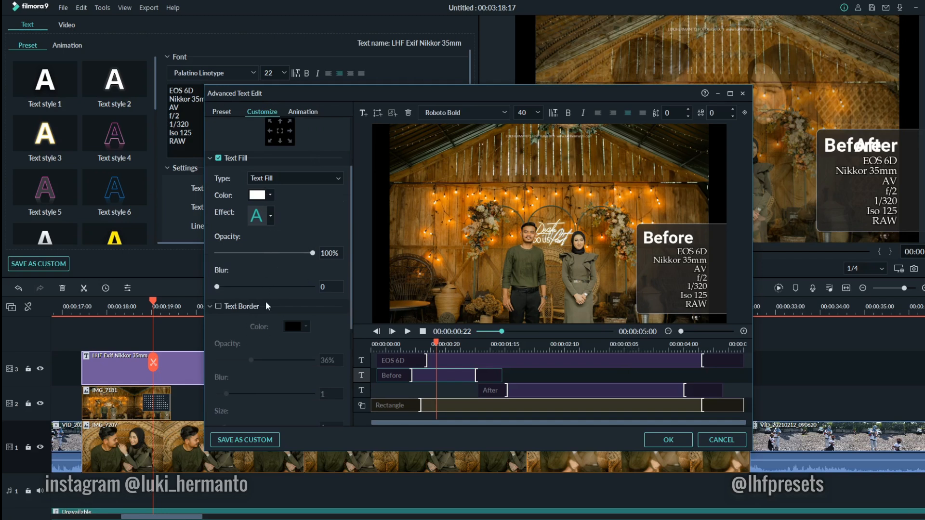
scroll(310, 241, up, 3)
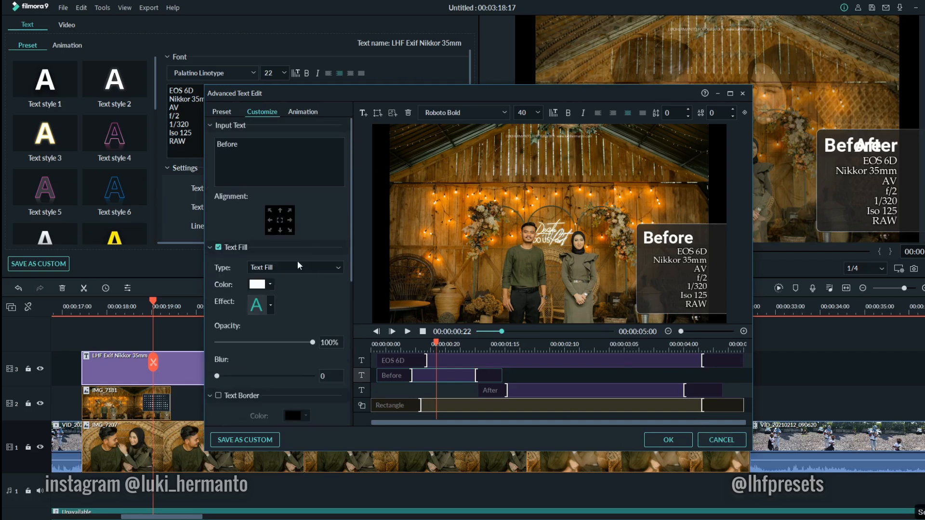
Look through the Before text's animation presets, and accept the title's settings to close its editors
click(302, 112)
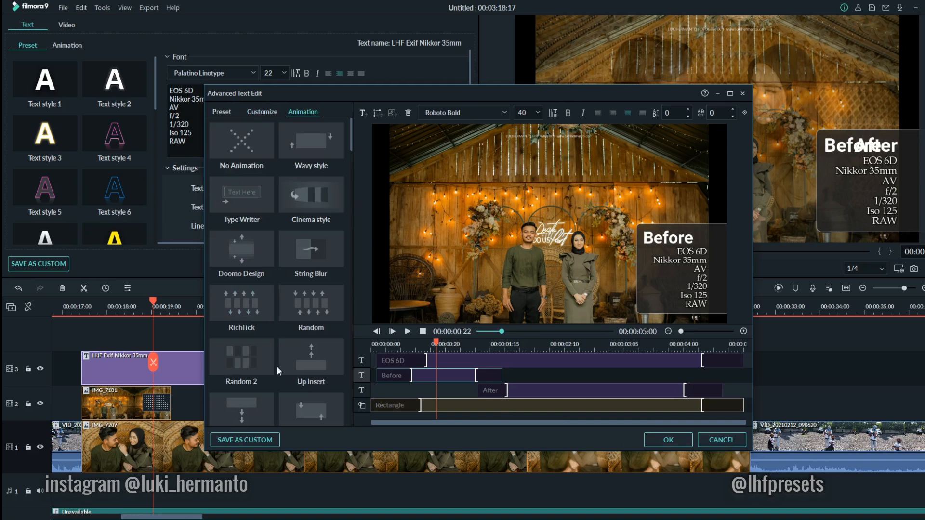
click(251, 113)
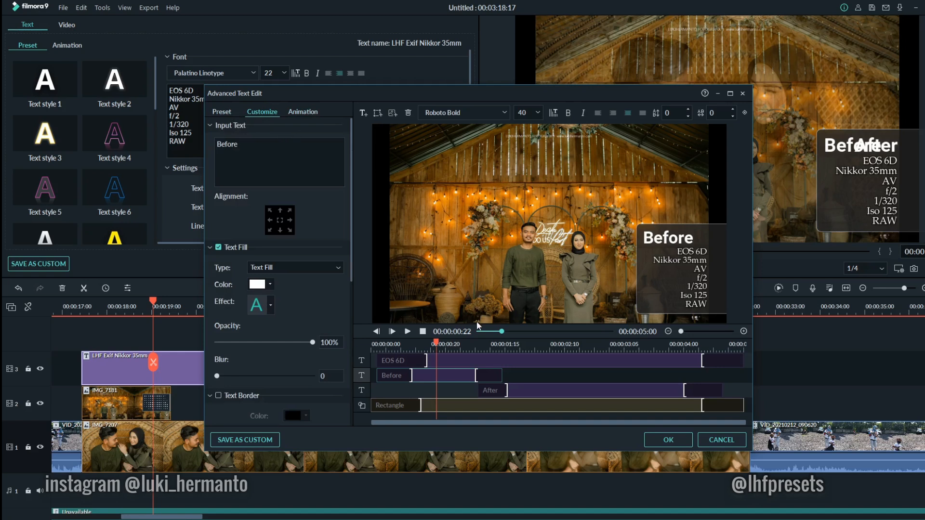
click(657, 440)
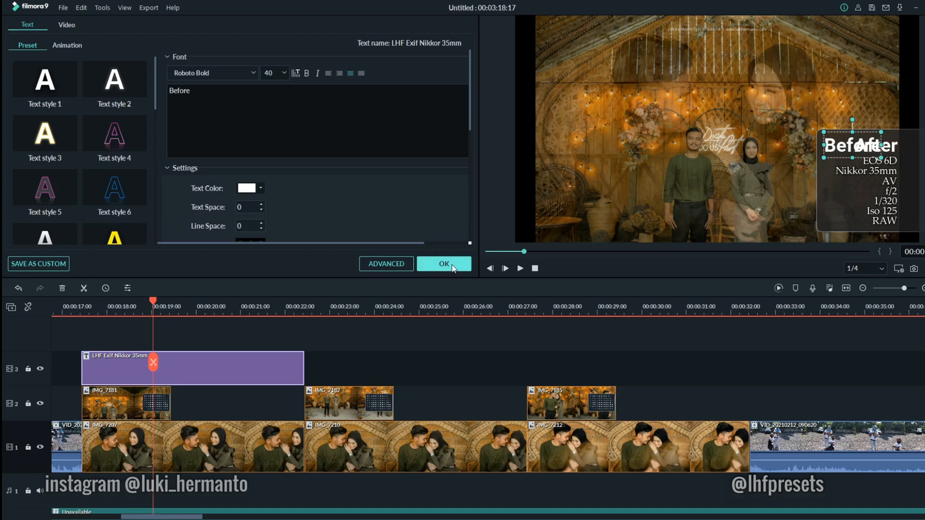
click(437, 268)
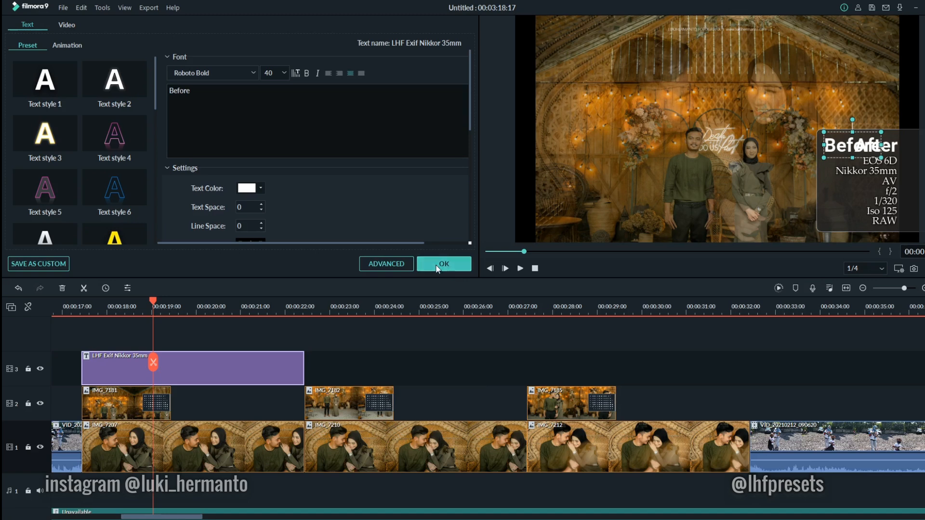
Look through the custom title presets and preview the lanjut youtube LHF title
scroll(335, 216, down, 15)
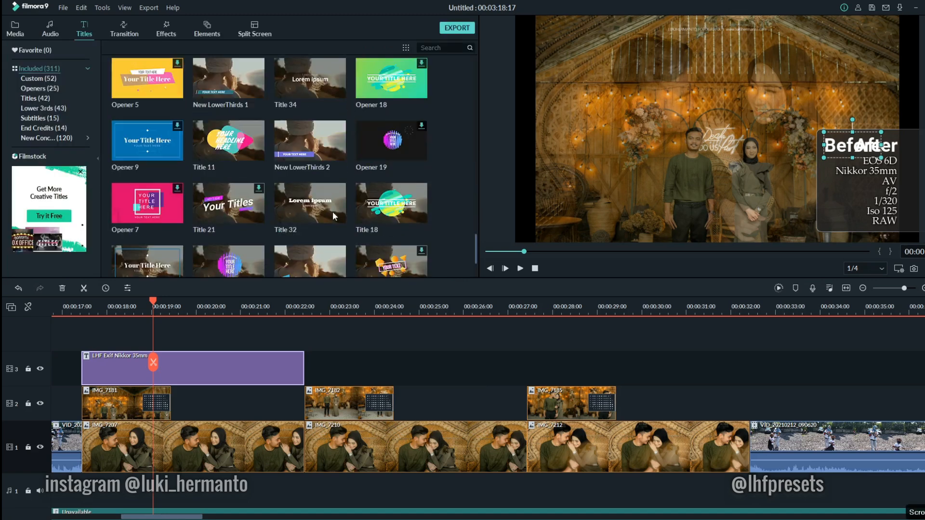
scroll(293, 217, up, 15)
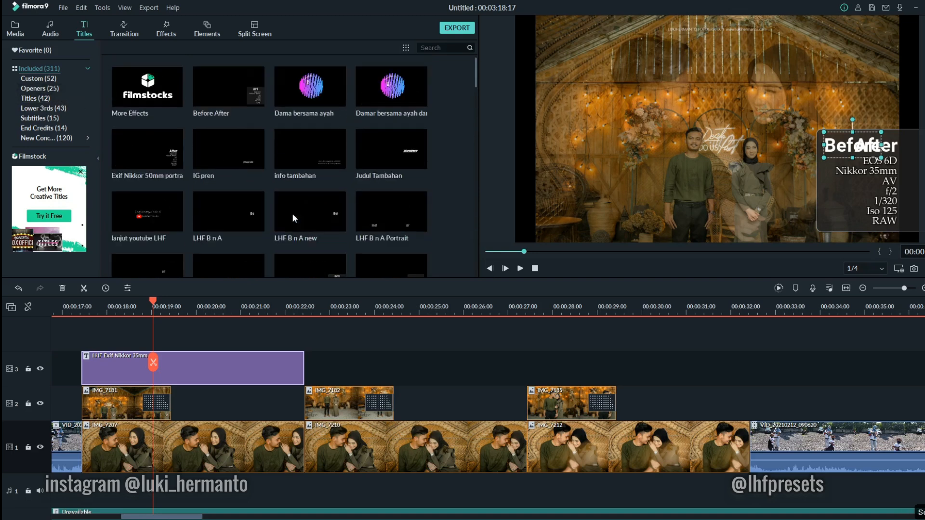
click(38, 80)
scroll(332, 187, down, 5)
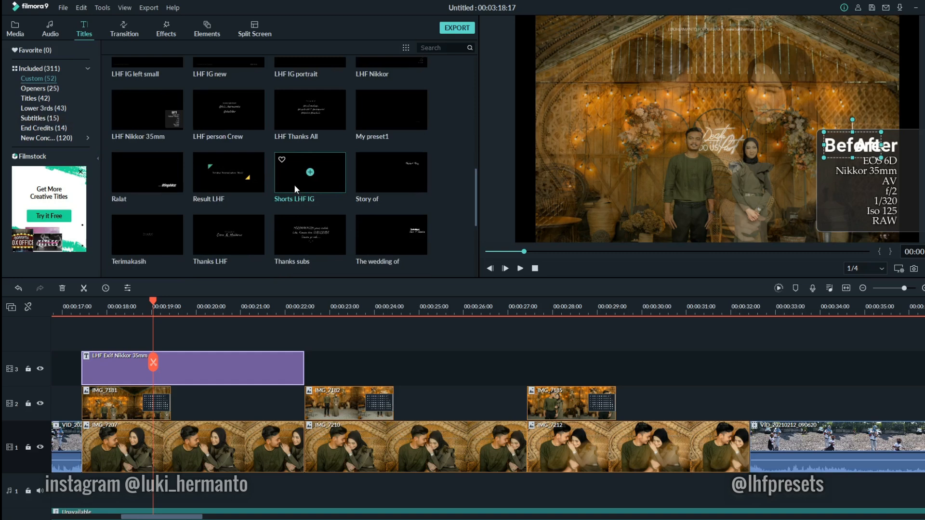
scroll(285, 171, up, 3)
scroll(285, 171, down, 3)
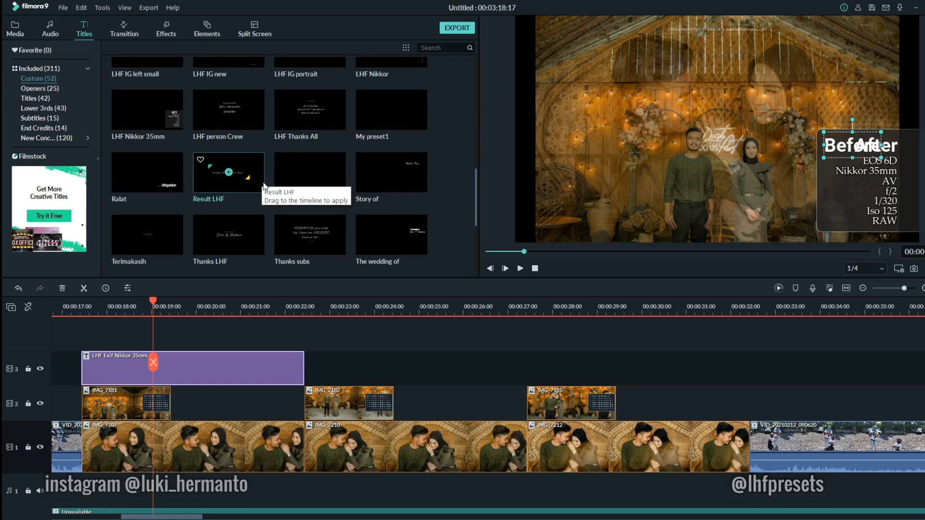
scroll(268, 187, up, 3)
scroll(268, 187, up, 3)
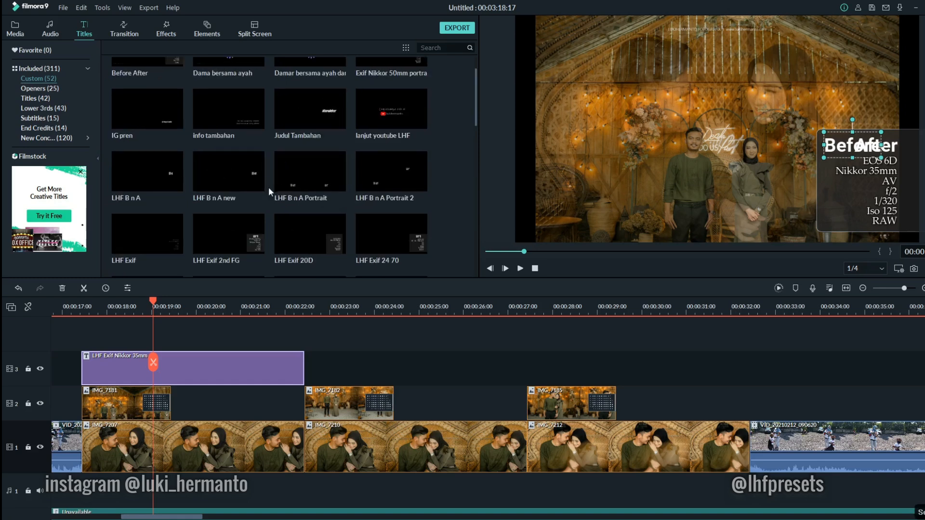
scroll(268, 187, up, 1)
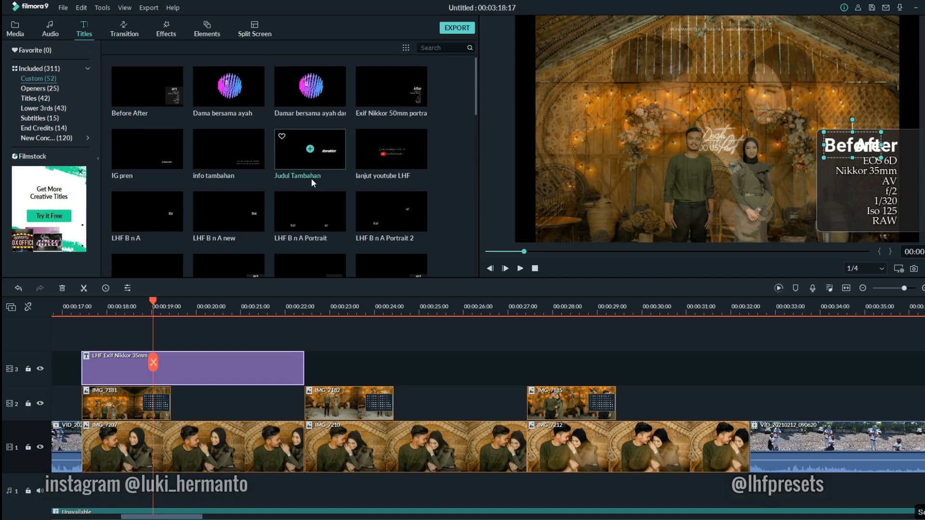
click(371, 161)
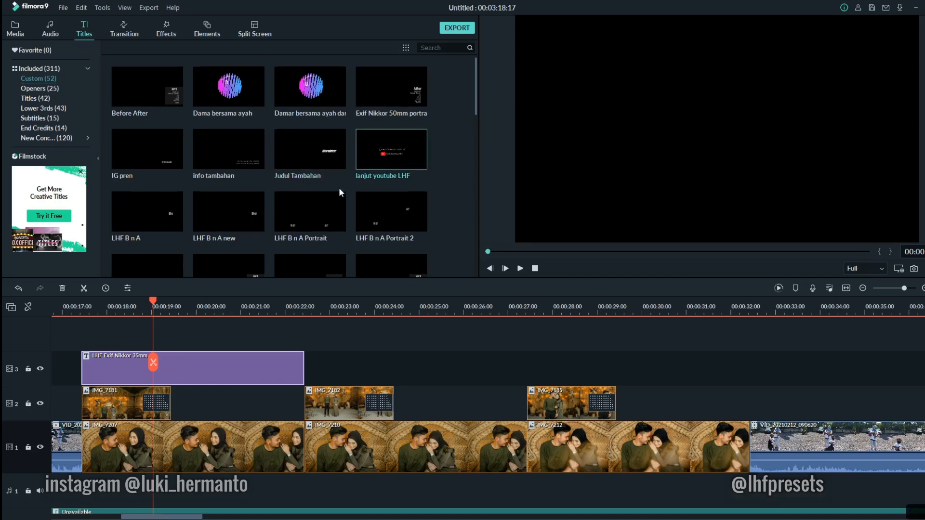
Place the custom title LHF IG new on video track 4, starting at the beginning of the timeline
scroll(339, 186, down, 5)
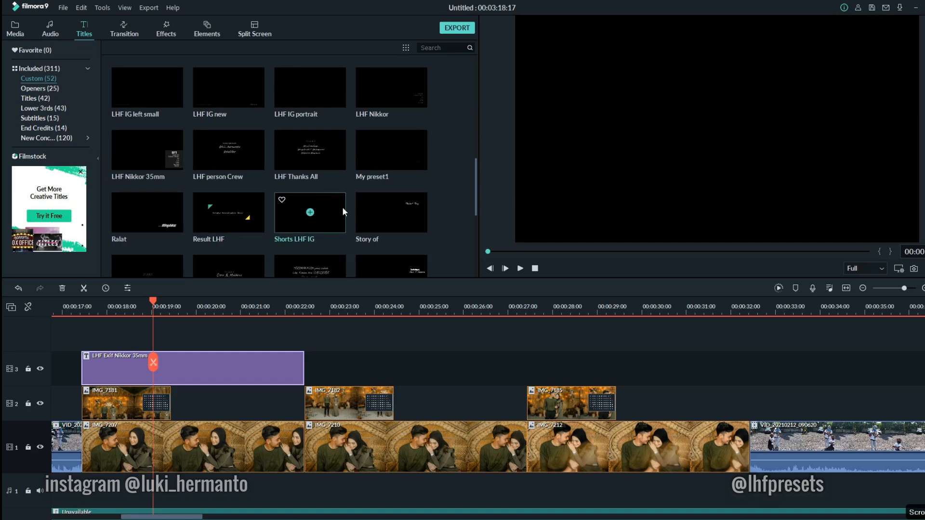
scroll(185, 207, up, 4)
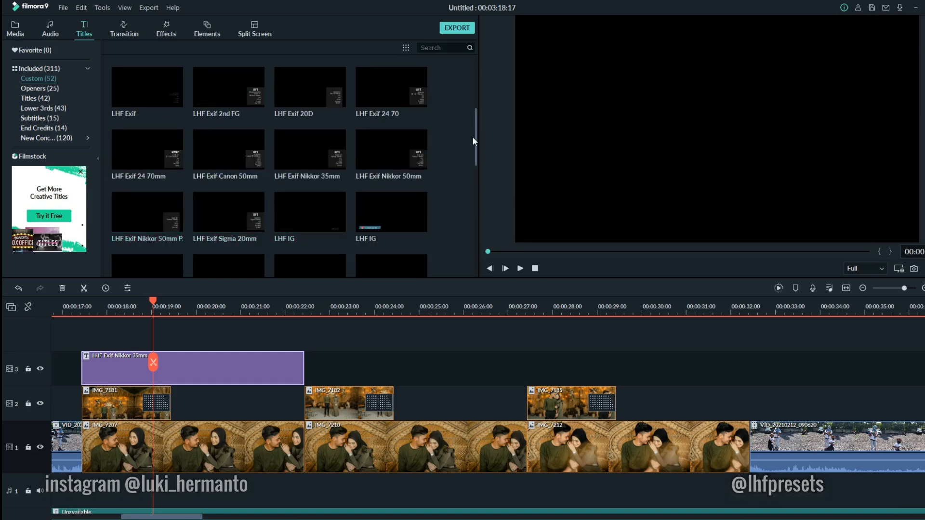
scroll(254, 181, down, 2)
drag(250, 174, 73, 336)
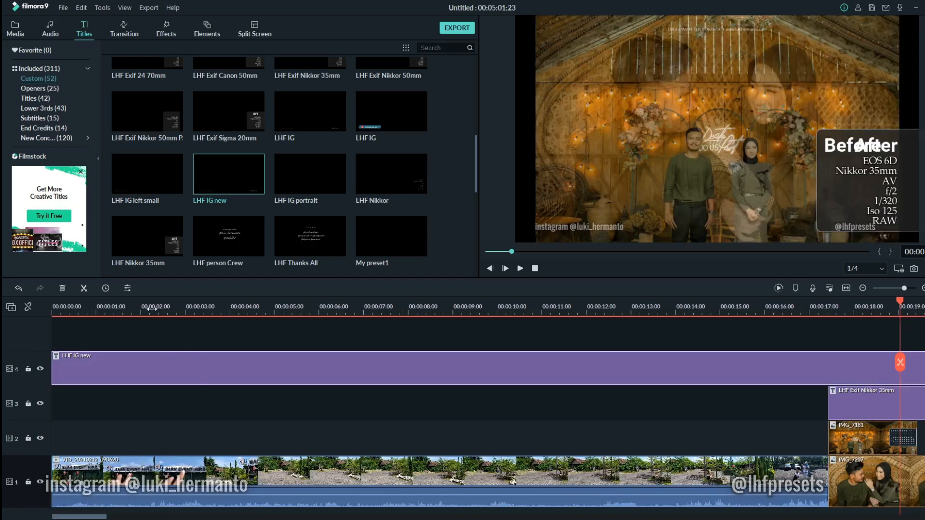
Scrub through the first four seconds of the opening video to check the Instagram and presets watermark text
click(151, 305)
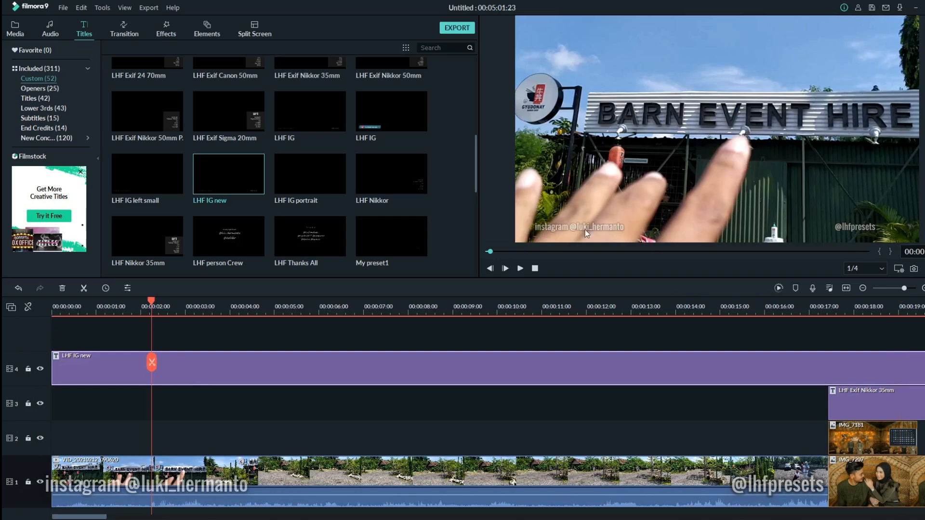
drag(152, 308, 221, 309)
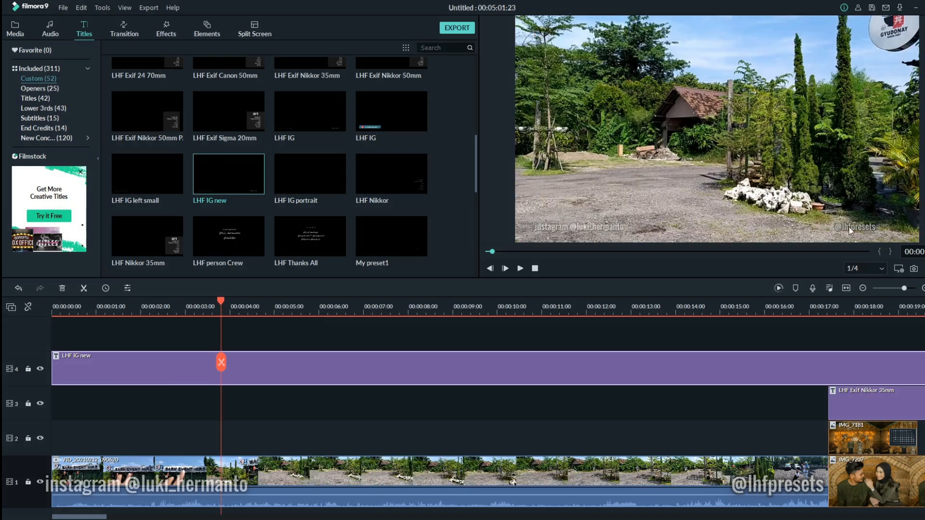
click(490, 325)
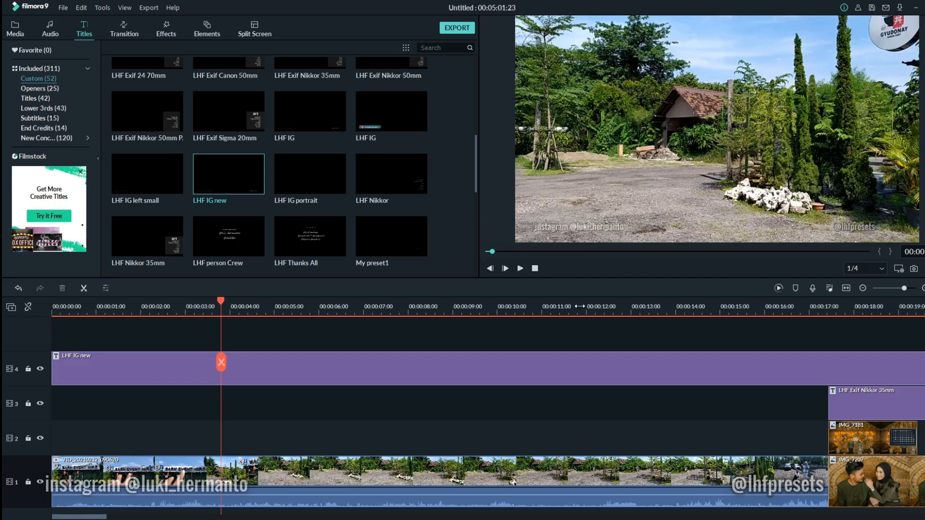
Inspect the LHF IG new title's text layers in advanced text editing, cancel the advanced edit and close the title's settings
double_click(250, 363)
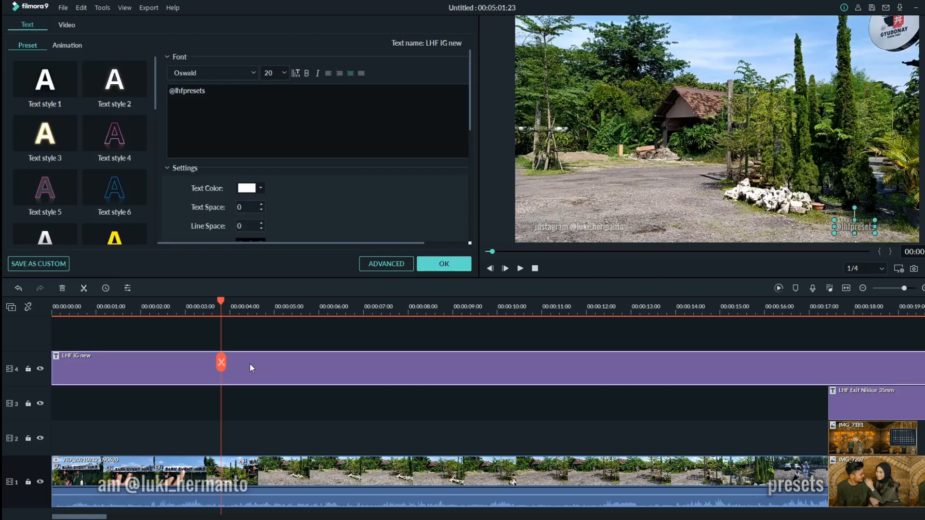
click(369, 265)
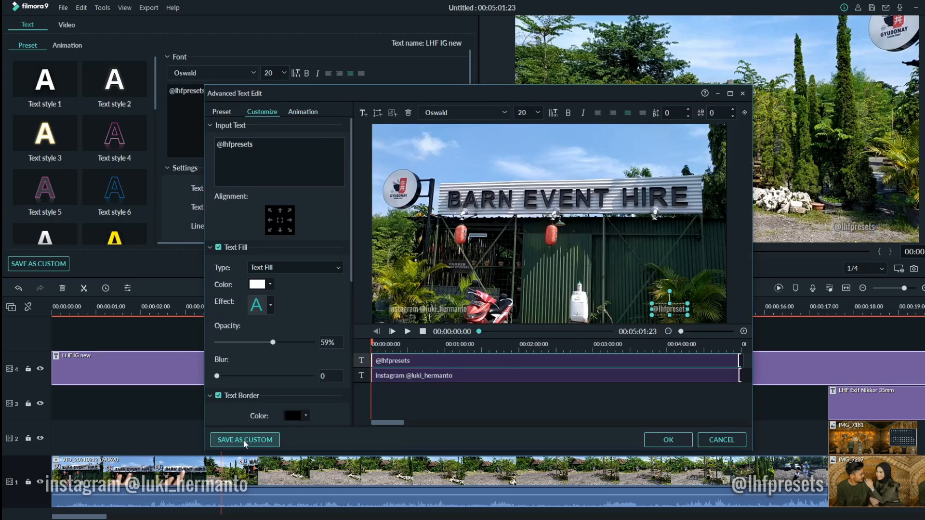
click(721, 440)
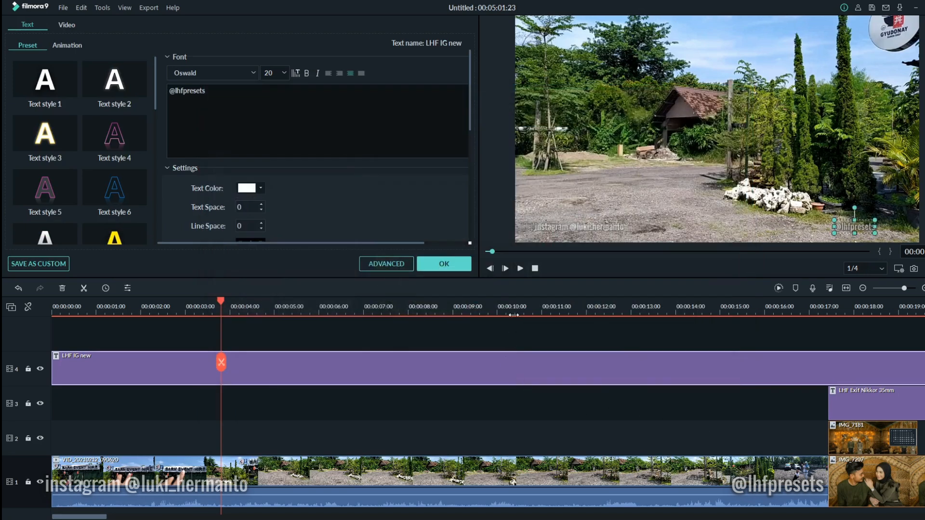
drag(468, 313, 271, 315)
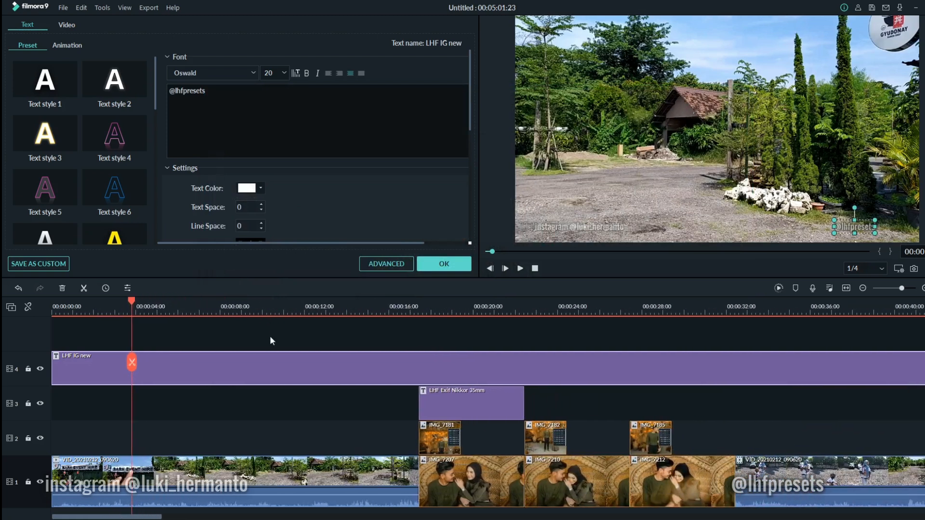
click(437, 264)
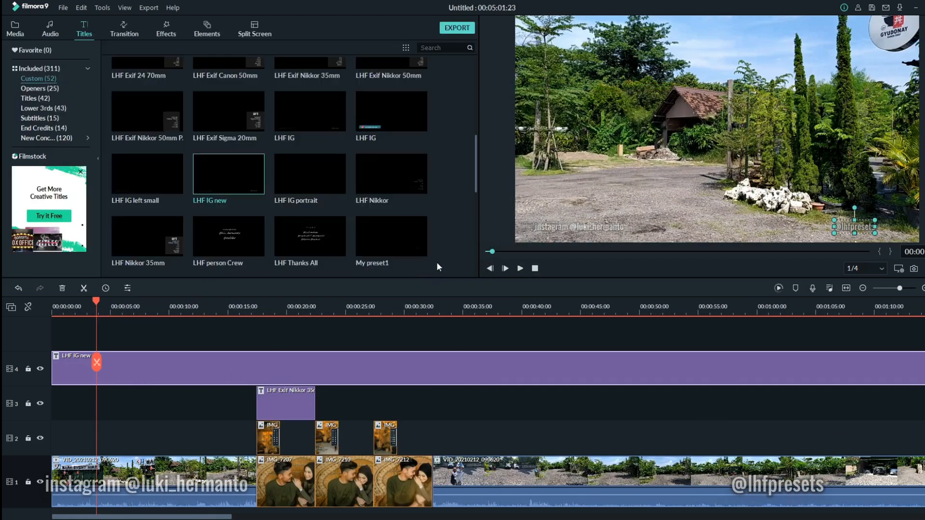
Place the Subs animation clip from the shared media folder on video track 5, starting about 9 seconds in
click(15, 28)
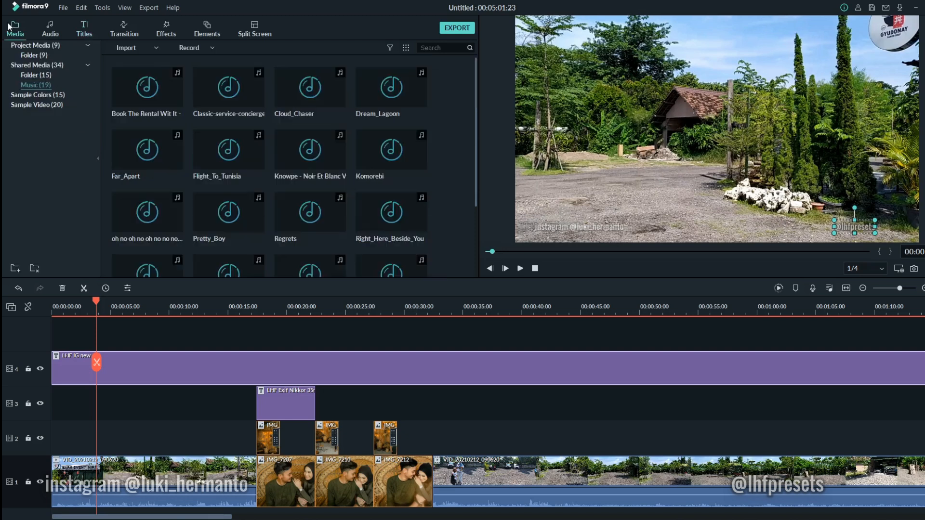
click(35, 74)
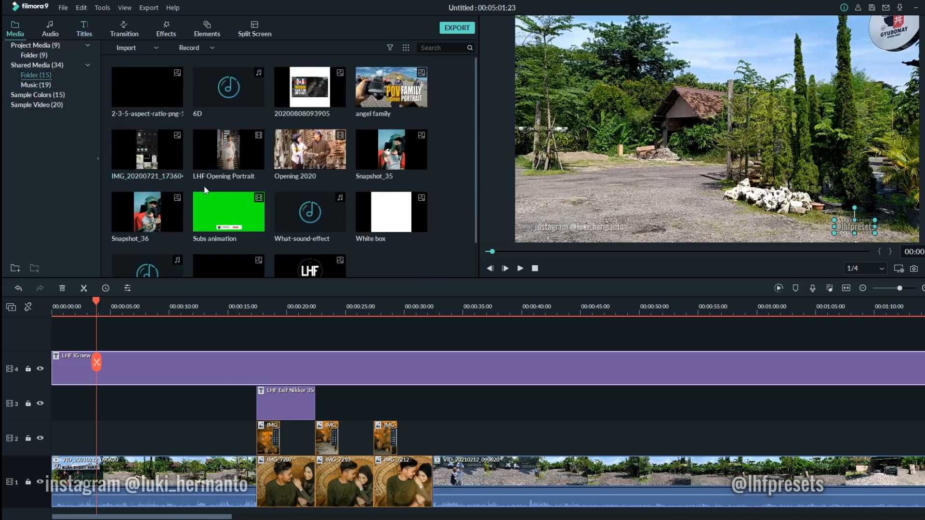
drag(209, 206, 185, 334)
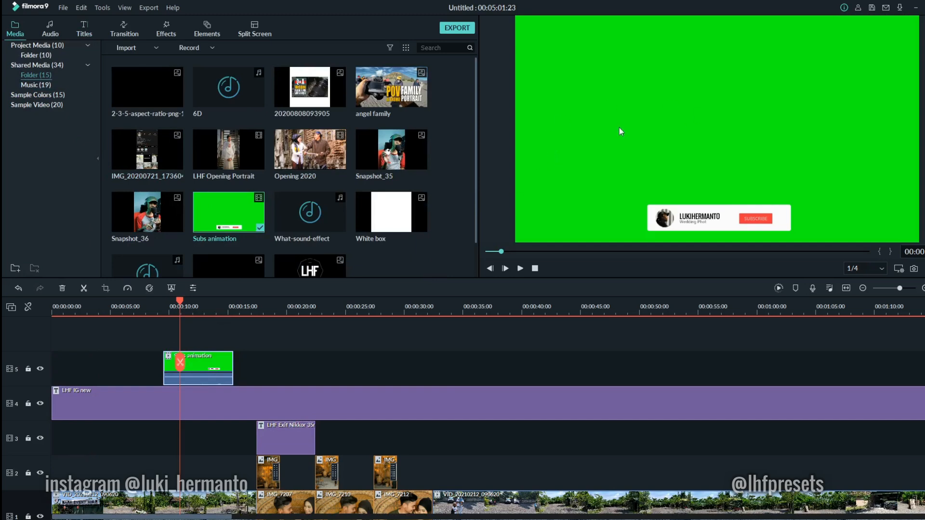
Key out the green background of the Subs animation clip with Chroma Key and adjust its edge feather
click(171, 288)
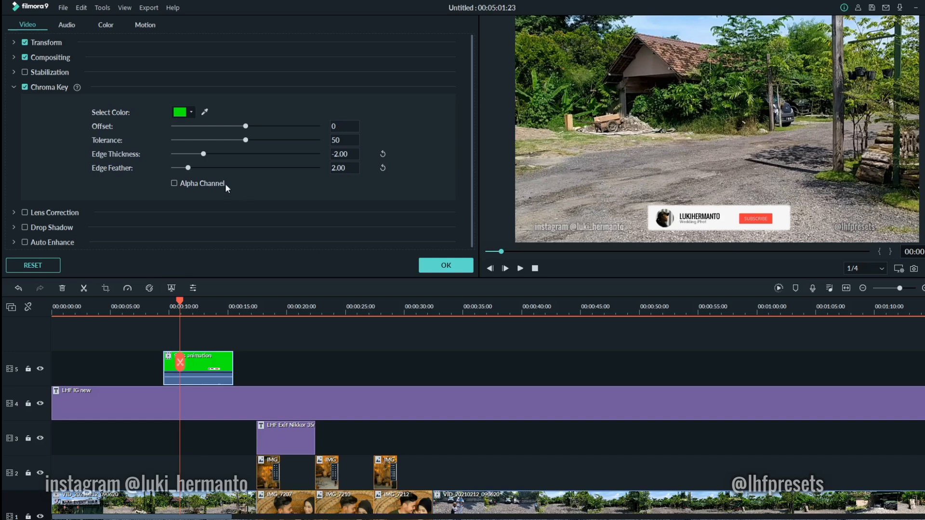
drag(187, 168, 215, 173)
drag(202, 168, 182, 169)
click(436, 265)
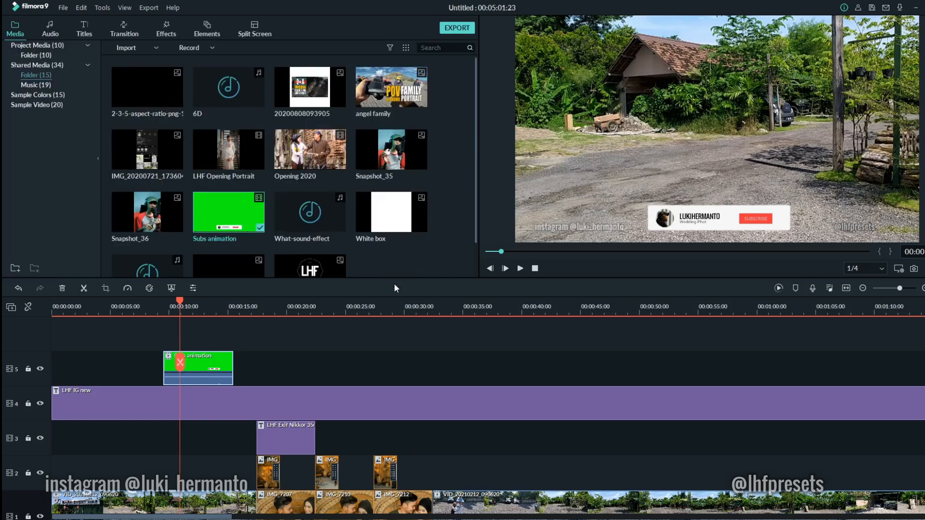
Play back the Subs animation overlay and the following photos, trying preview quality 1/2 and returning to 1/4
drag(181, 298, 155, 302)
key(space)
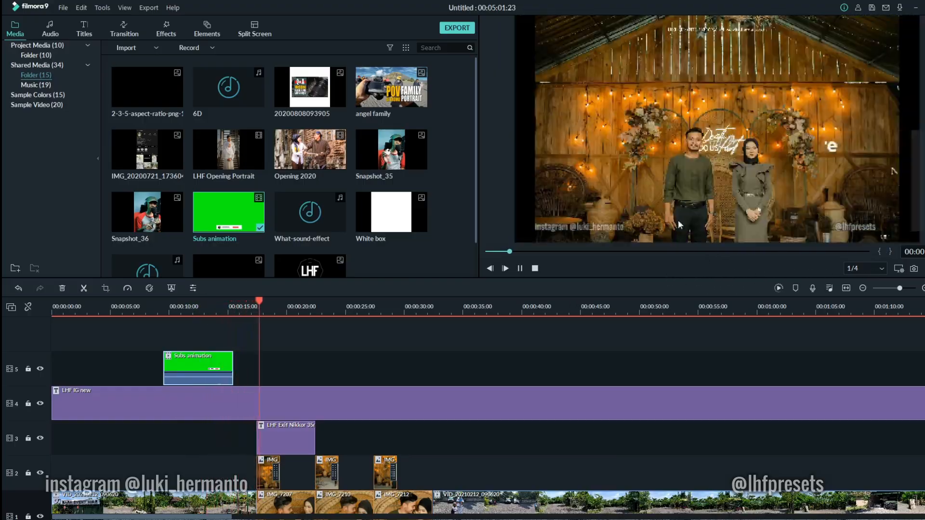
click(881, 266)
click(854, 288)
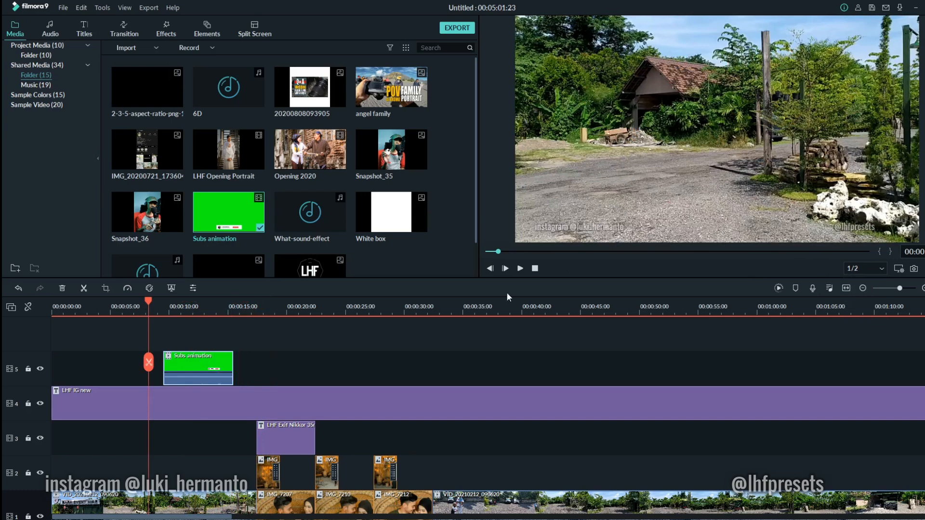
key(space)
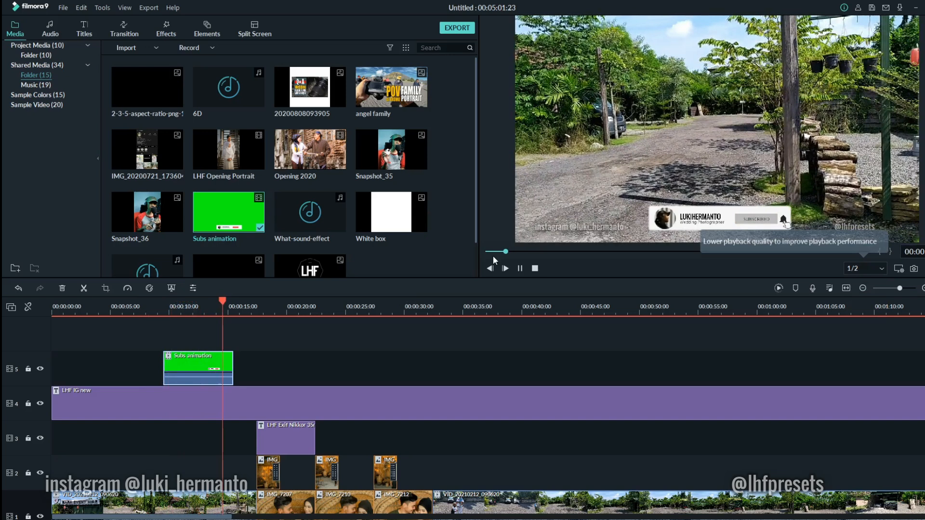
key(space)
click(859, 268)
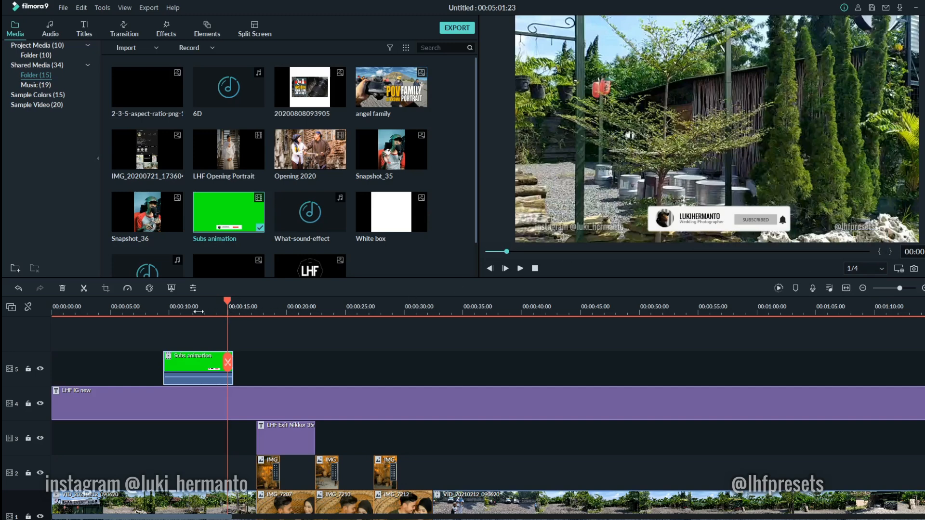
key(space)
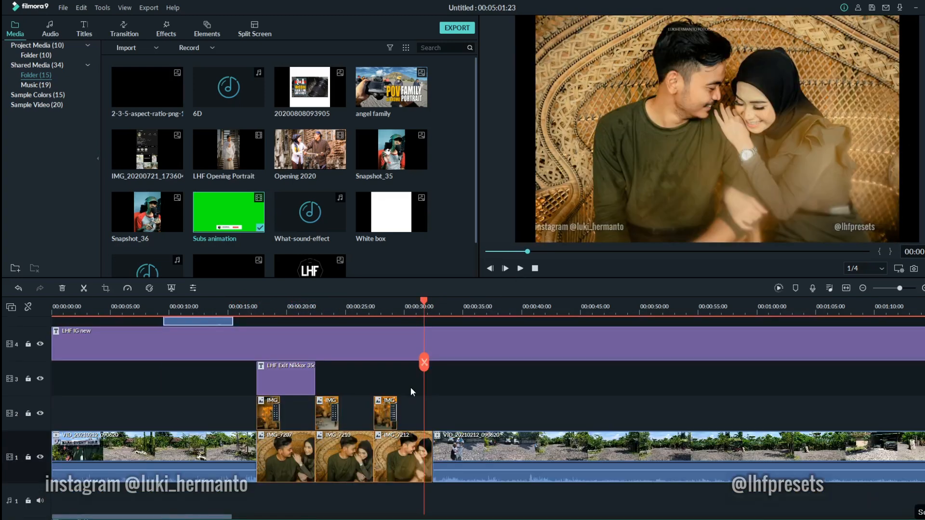
Look through the shared media folder, the timeline tracks and the custom title presets
scroll(410, 388, up, 2)
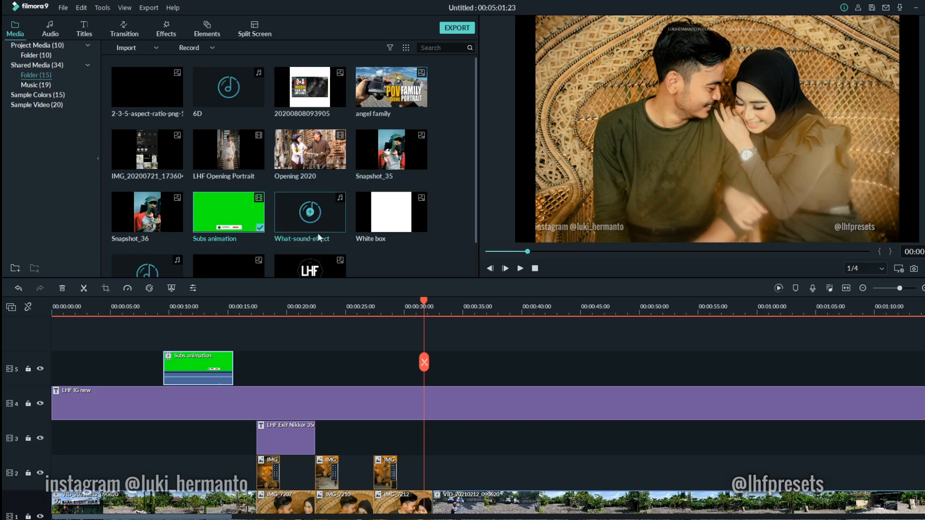
scroll(317, 233, down, 1)
scroll(285, 234, up, 1)
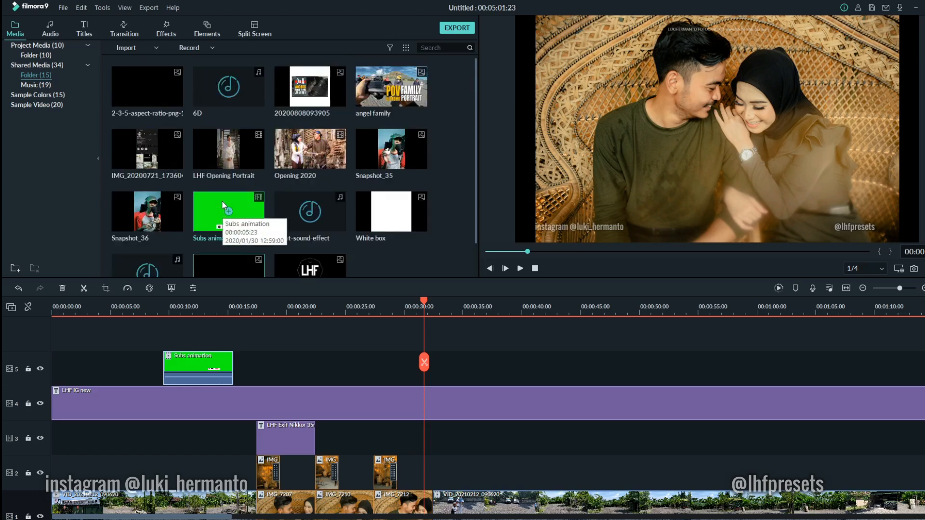
scroll(224, 198, down, 1)
key(ctrl+minus)
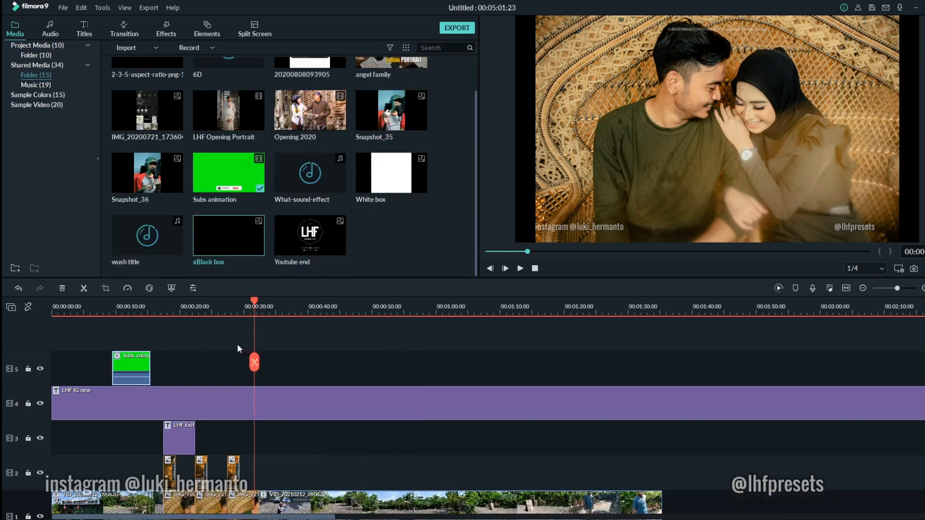
click(84, 30)
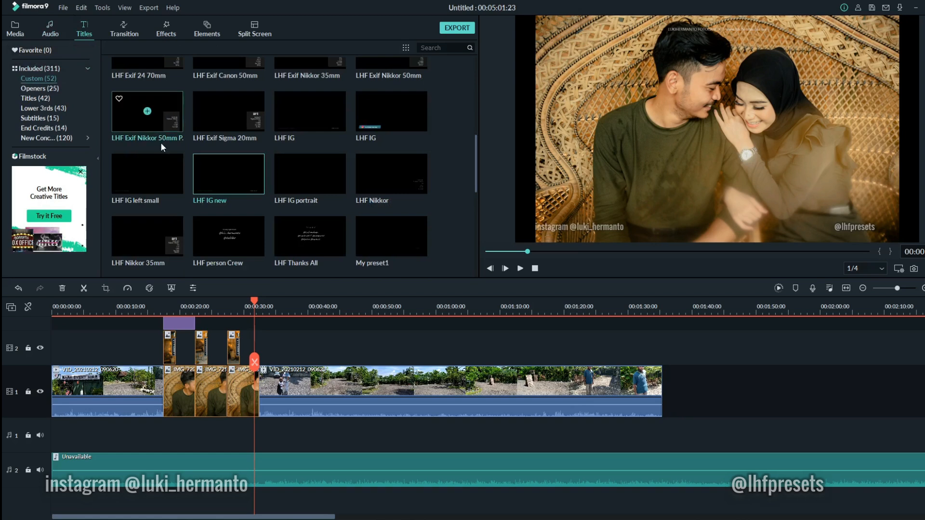
scroll(161, 144, down, 6)
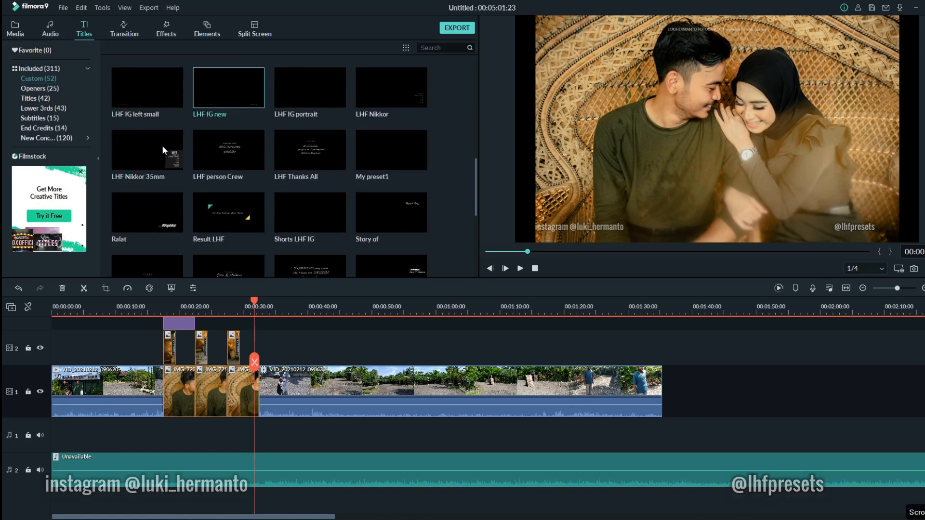
scroll(273, 194, up, 5)
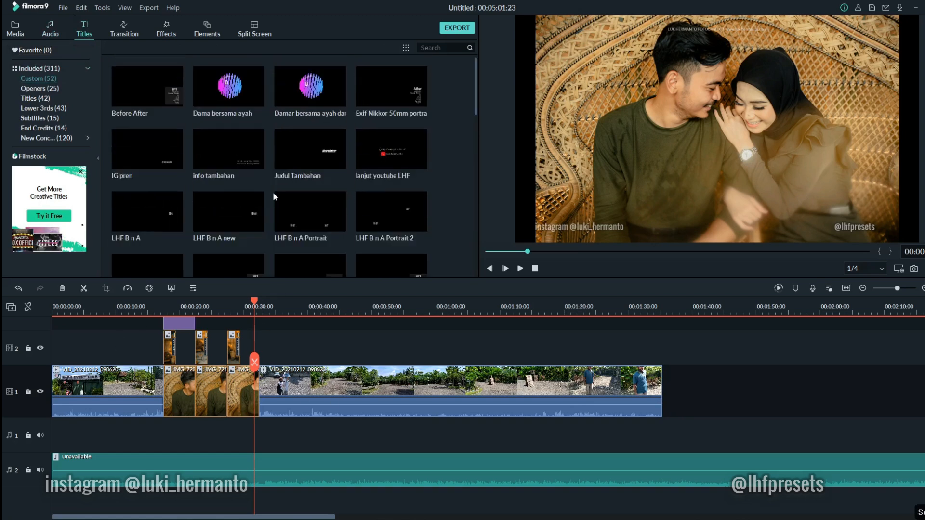
Browse the included Subtitles, Titles and Openers presets
click(37, 117)
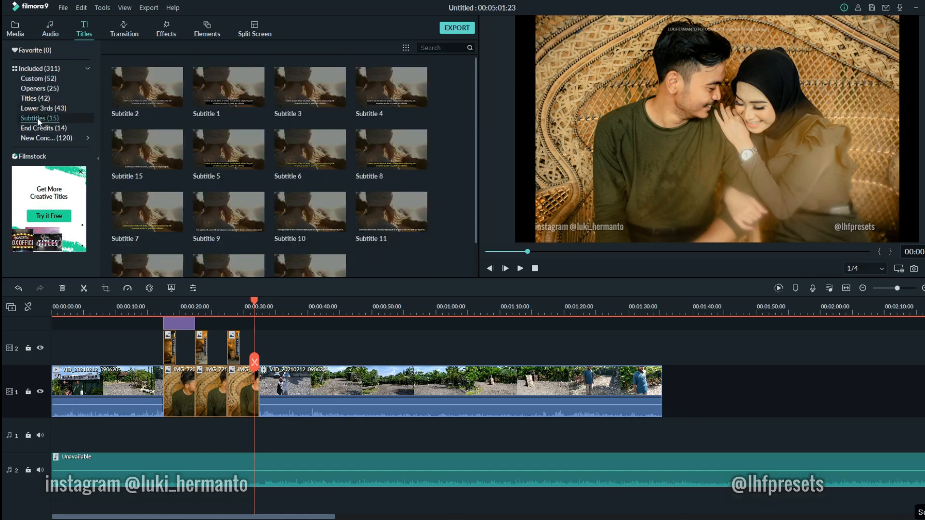
click(39, 99)
scroll(270, 204, down, 10)
scroll(265, 202, up, 10)
click(39, 88)
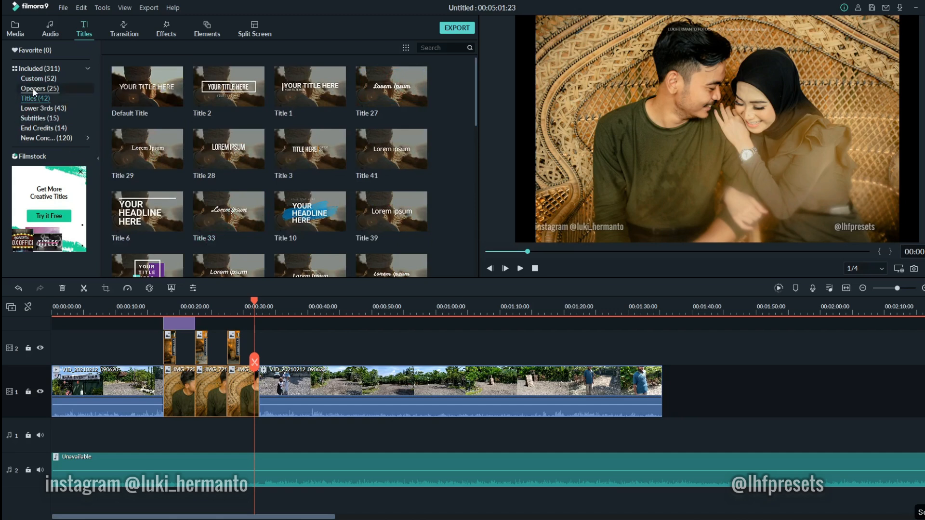
scroll(242, 232, down, 3)
scroll(242, 232, up, 3)
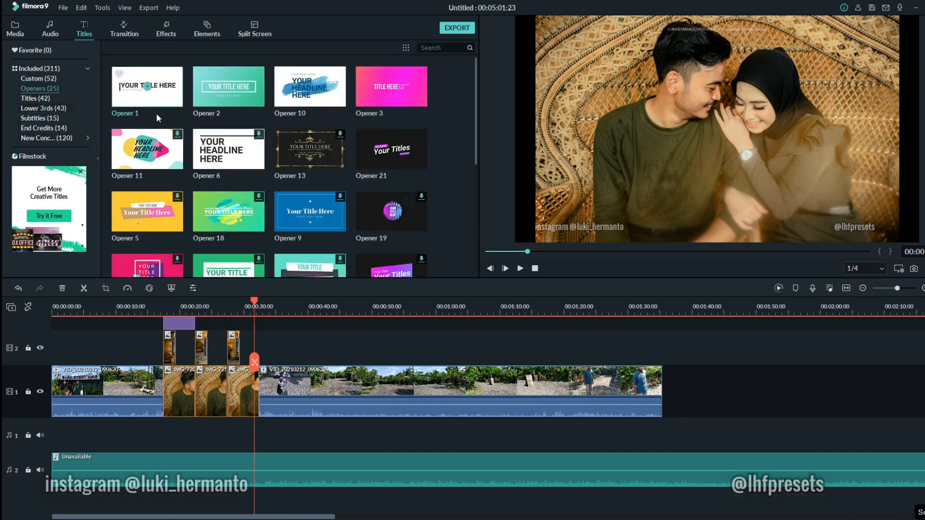
scroll(294, 177, down, 3)
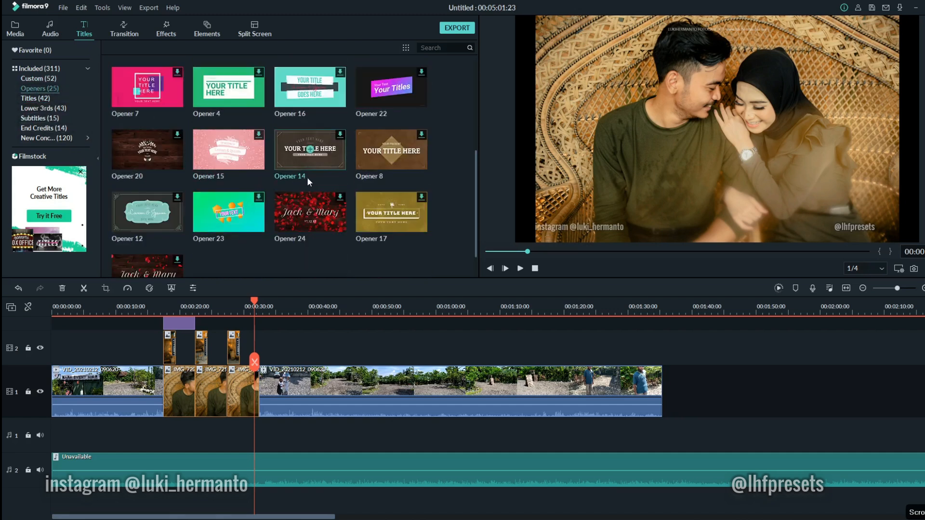
scroll(308, 177, down, 1)
scroll(224, 199, up, 5)
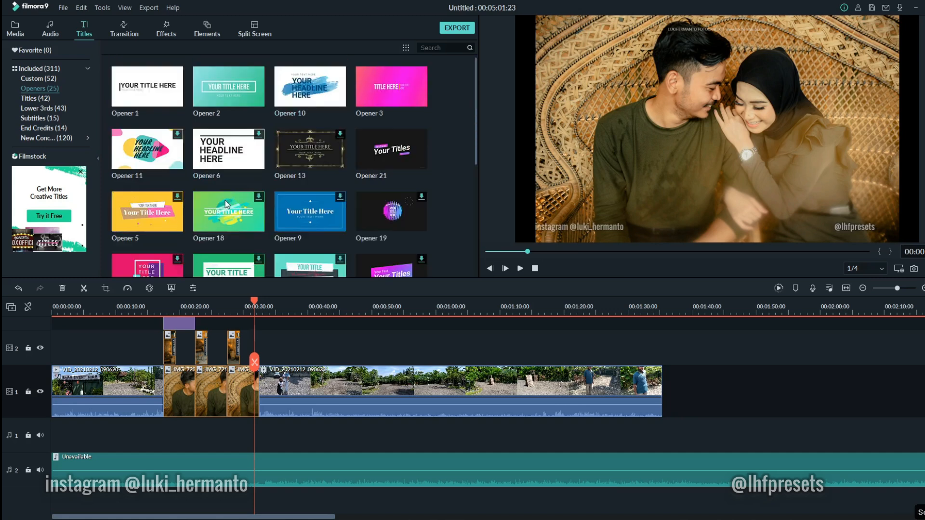
Split all tracks about 49 seconds in, within the second VID_20210212_090620 clip
click(120, 29)
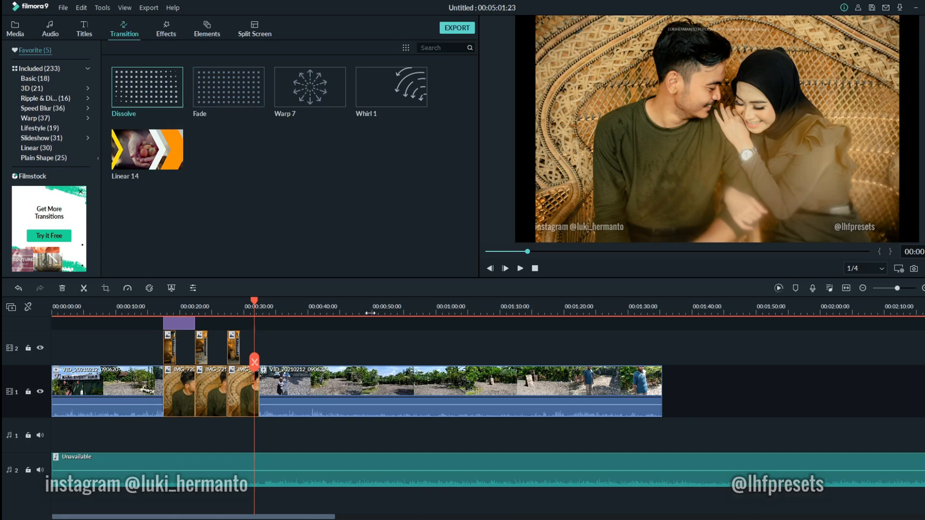
click(368, 311)
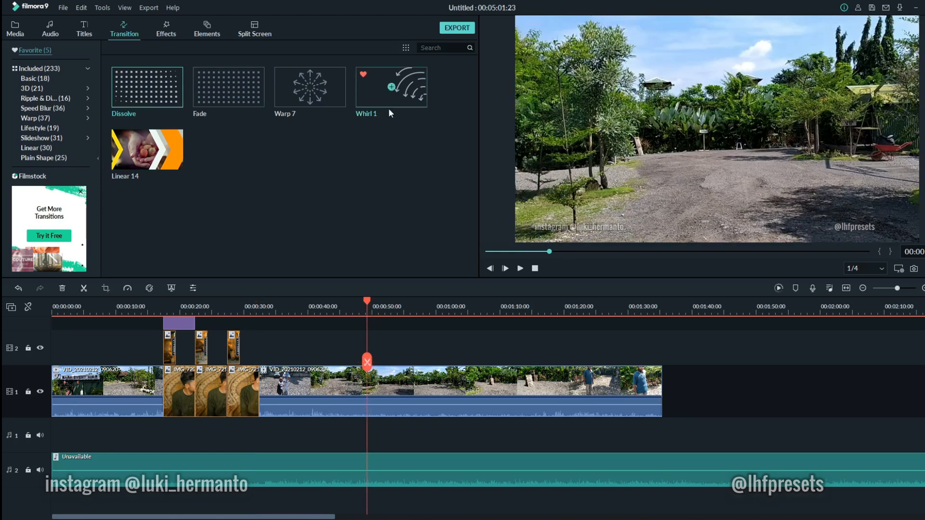
click(367, 361)
Apply the favorite Whirl 1 transition to the new cut on video track 1 and adjust its length
drag(374, 104, 367, 397)
drag(473, 317, 640, 323)
drag(403, 397, 357, 393)
Play back and scrub through the Whirl 1 transition and the footage around it
click(330, 308)
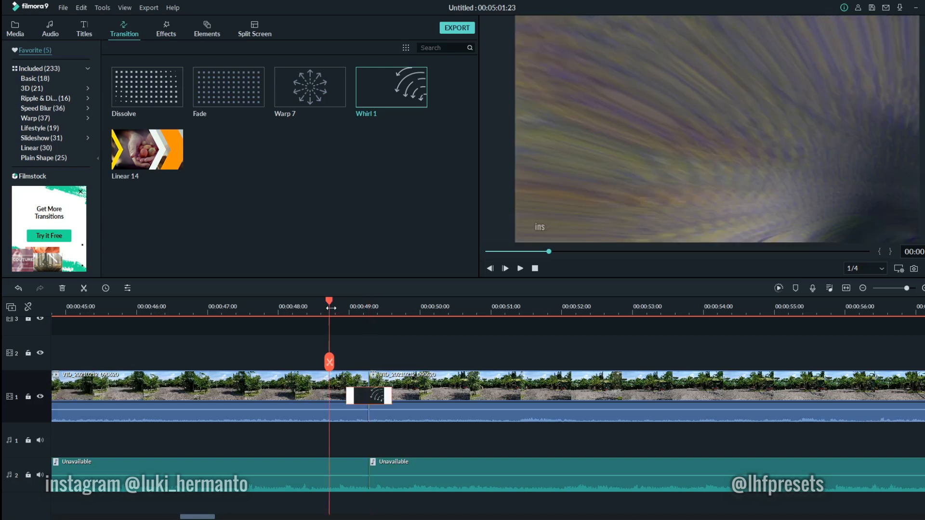
key(space)
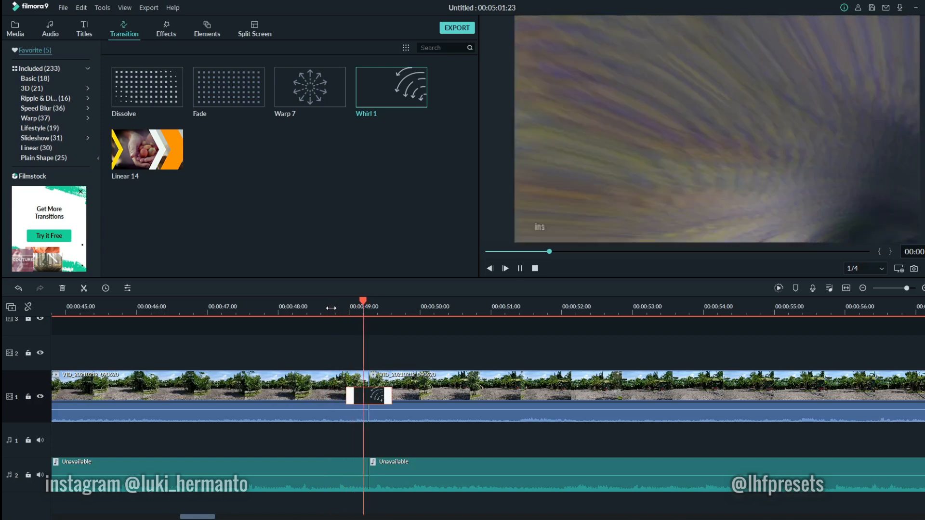
click(356, 301)
drag(356, 303, 382, 319)
drag(466, 314, 379, 313)
click(414, 313)
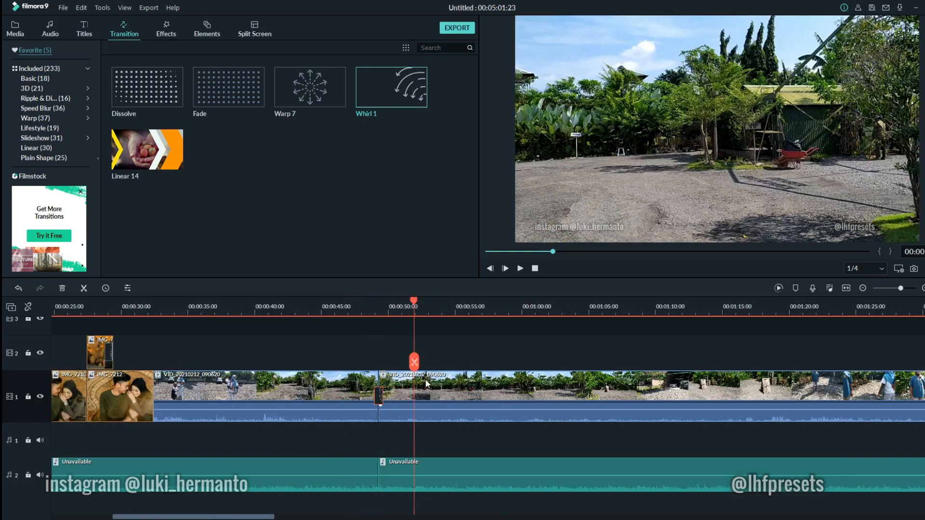
drag(436, 307, 593, 318)
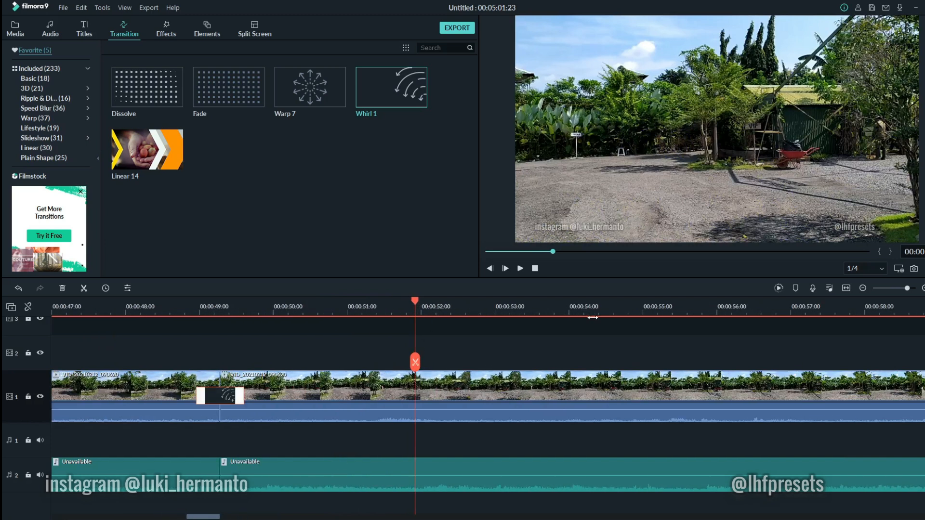
click(415, 365)
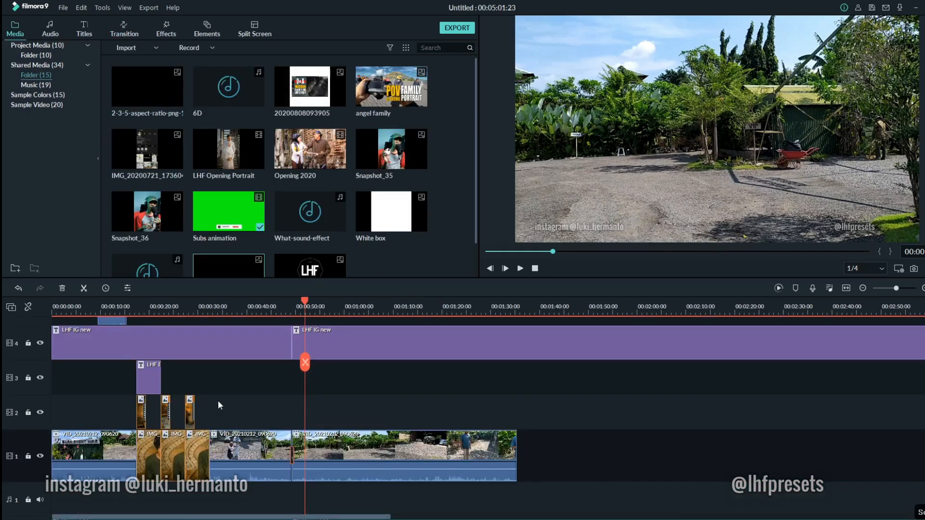
Split the title and music tracks at about 1:38, just past the end of the last video clip
scroll(228, 401, up, 2)
scroll(230, 399, down, 1)
scroll(241, 228, down, 1)
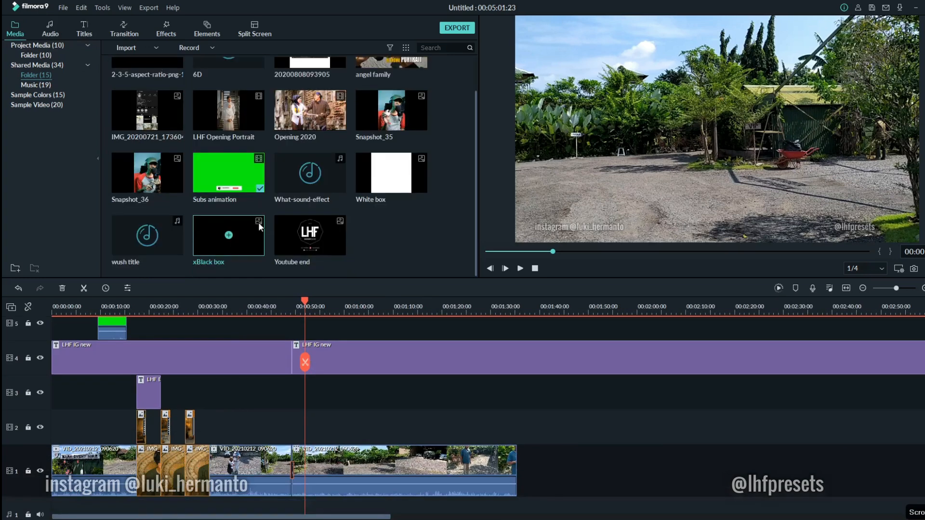
click(530, 310)
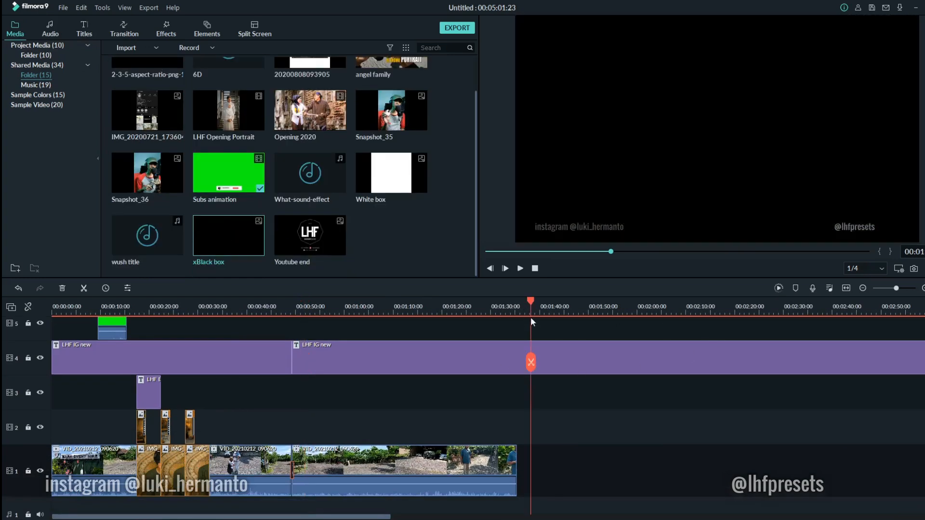
scroll(531, 310, down, 1)
scroll(543, 349, up, 1)
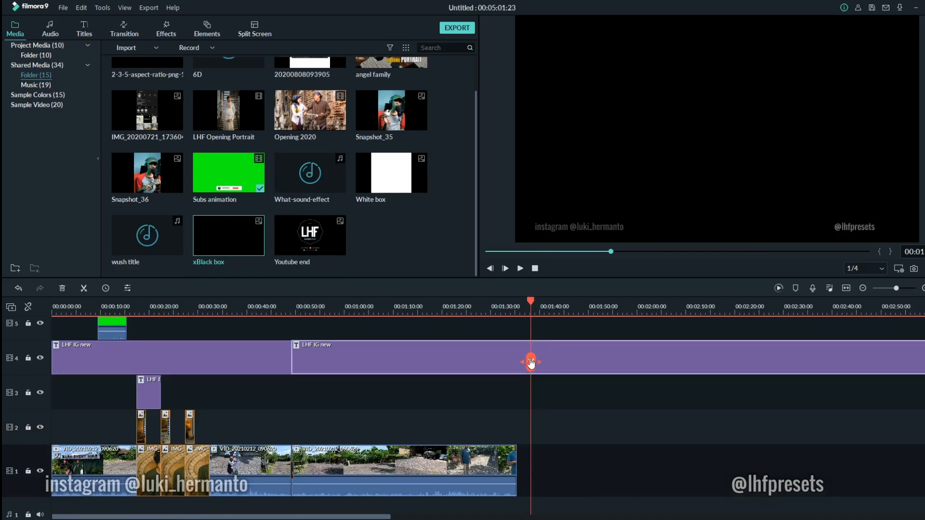
scroll(544, 376, down, 2)
click(546, 465)
click(531, 361)
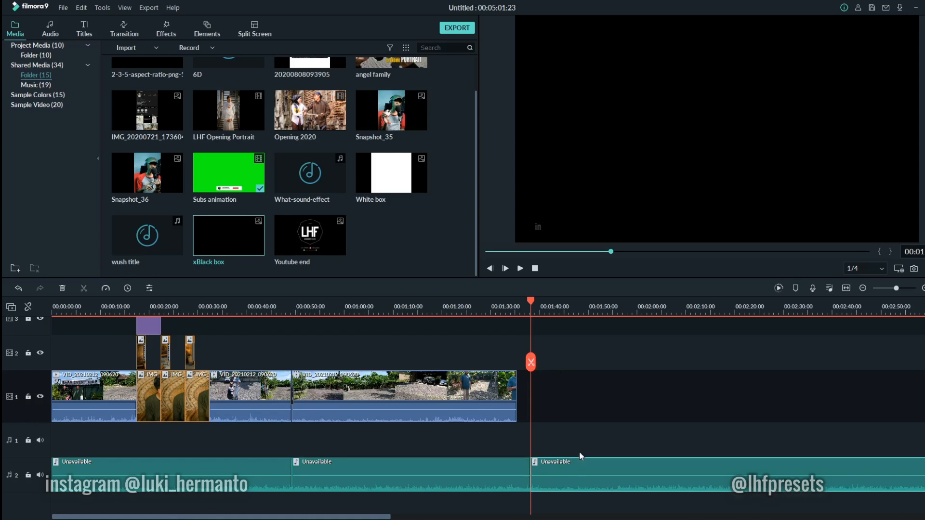
Delete the leftover music segment after the split, and undo the deletion of the last LHF IG new title segment
key(Delete)
scroll(583, 443, up, 3)
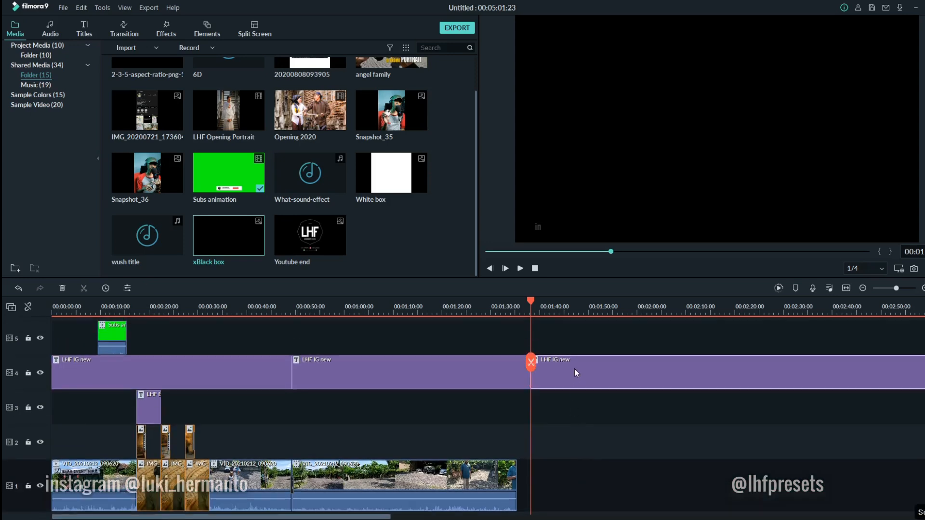
key(ctrl+z)
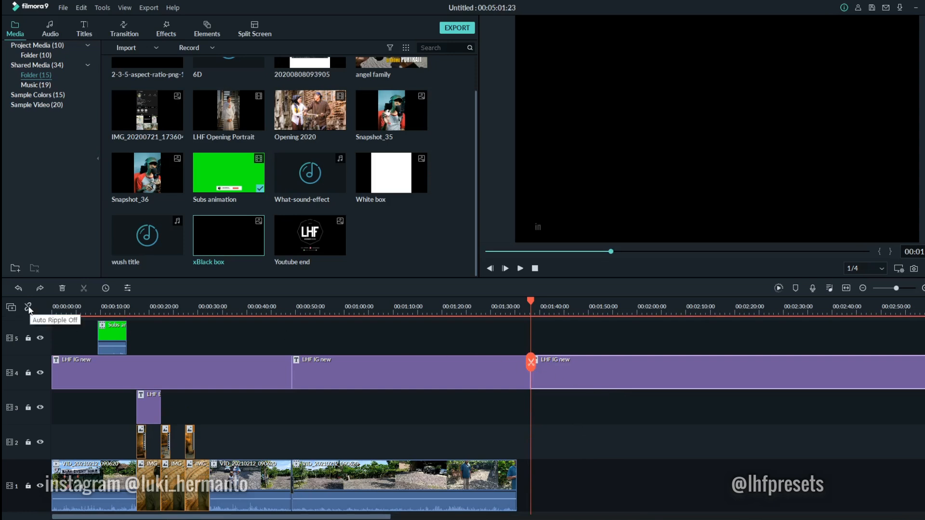
Turn on Auto Ripple, try deleting the middle LHF IG new segment on track 4, and undo the deletion
click(28, 307)
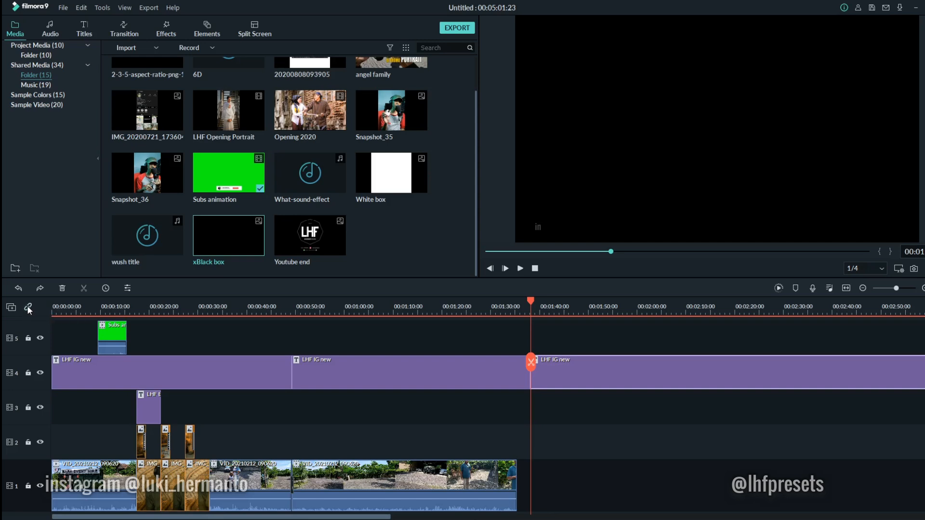
click(348, 368)
key(Delete)
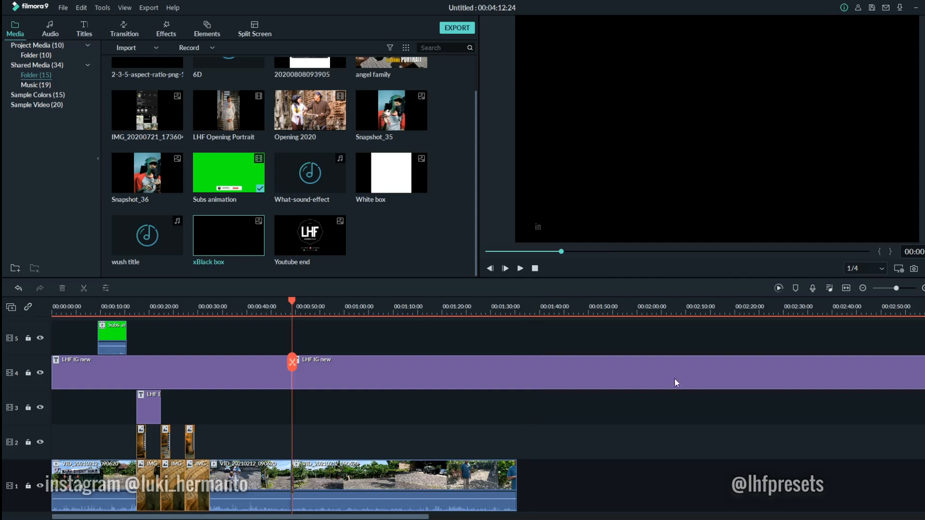
key(ctrl+z)
Move the last LHF IG new title segment from video track 4 up to track 5, still starting at about 1:38
click(623, 382)
drag(576, 373, 579, 346)
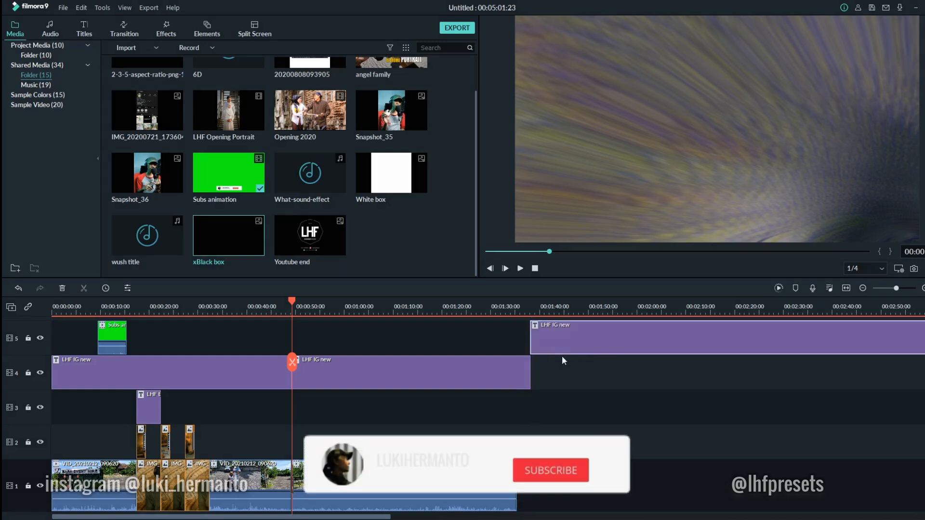
Delete the middle LHF IG new segment with Auto Ripple on, then turn Auto Ripple off and undo the deletion
click(474, 375)
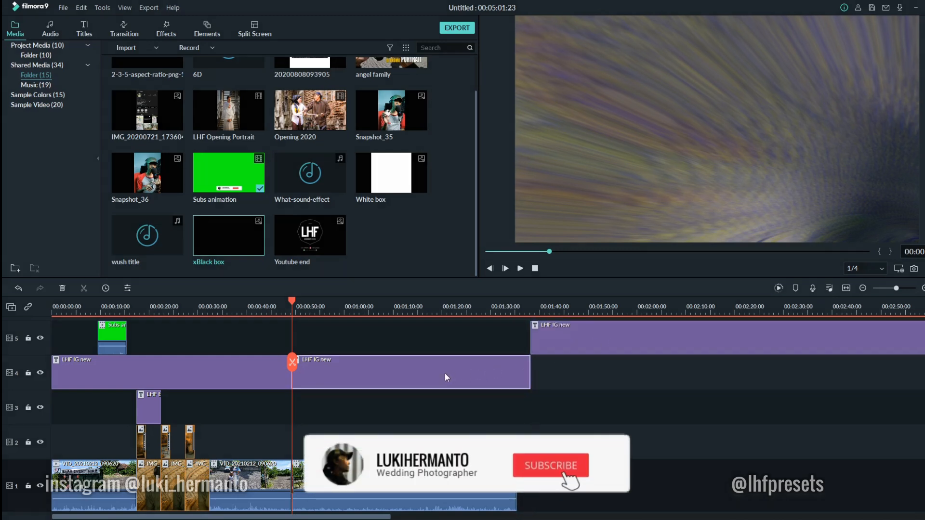
key(shift+Delete)
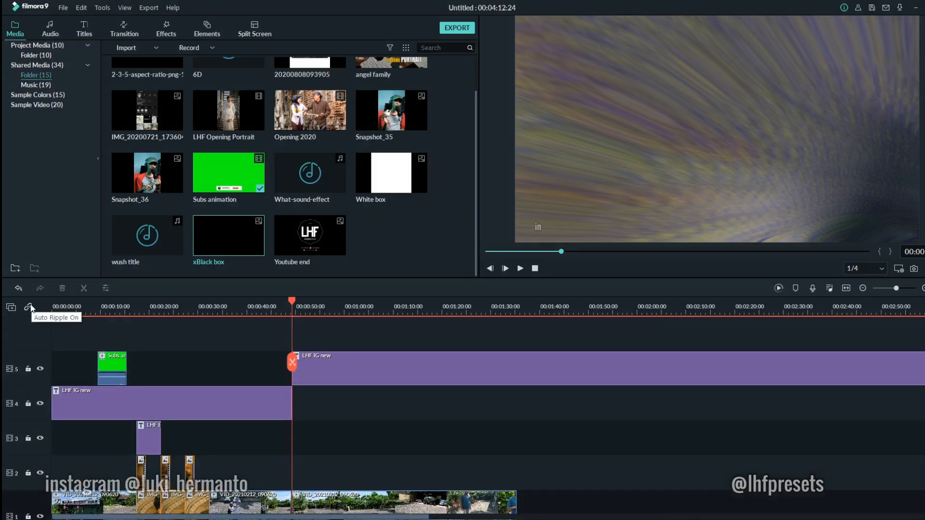
click(29, 306)
key(ctrl+z)
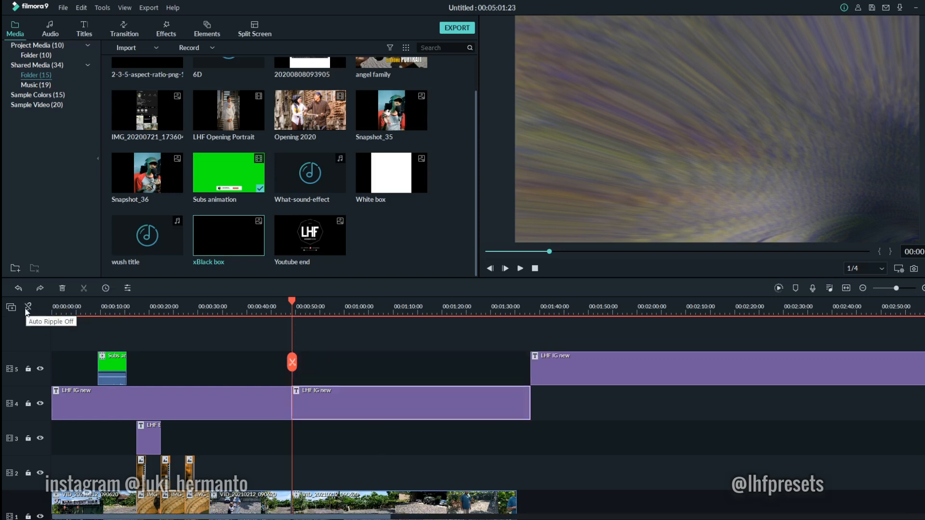
Try deleting the middle LHF IG new segment with Auto Ripple off, check the tracks, and undo the deletion
key(Delete)
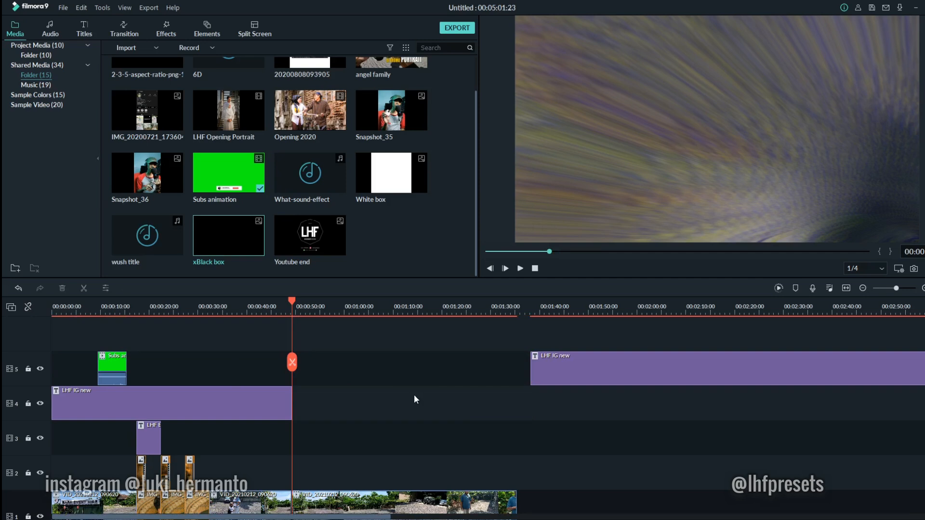
scroll(545, 390, down, 3)
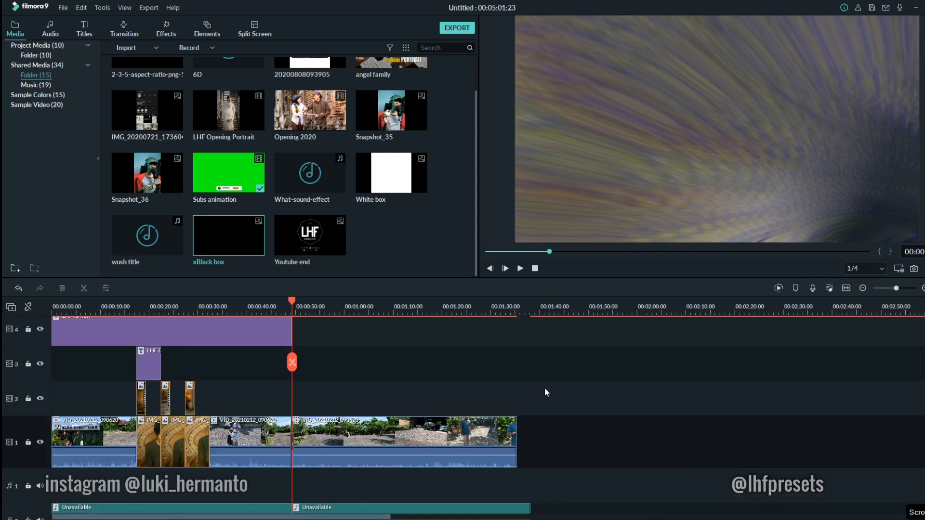
scroll(545, 391, up, 3)
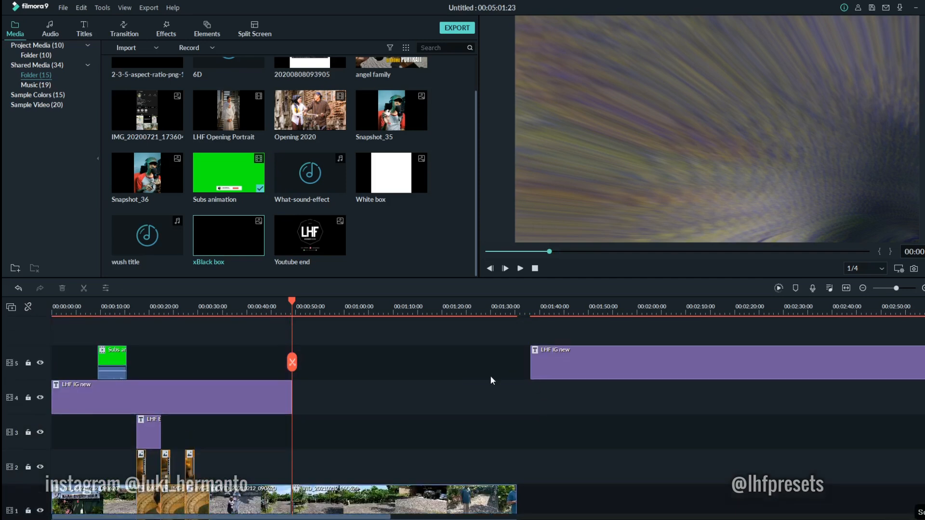
key(ctrl+z)
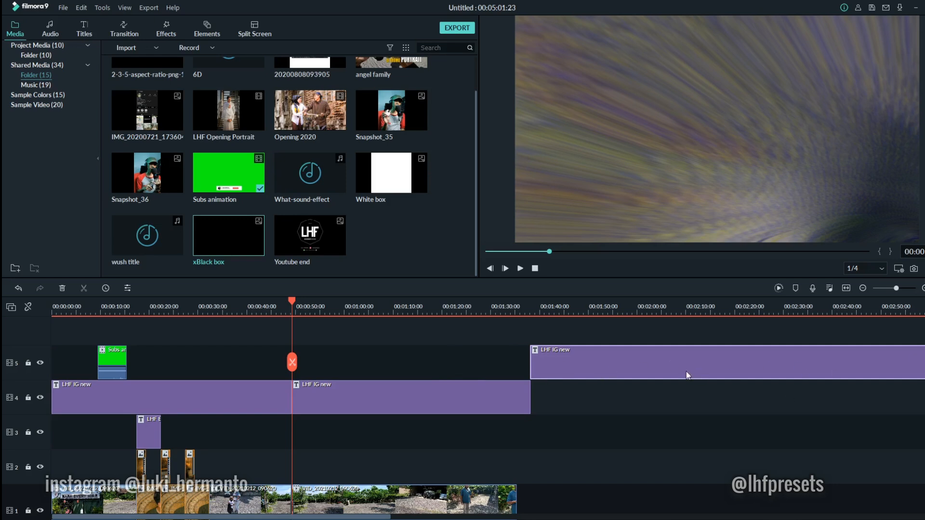
scroll(248, 395, down, 2)
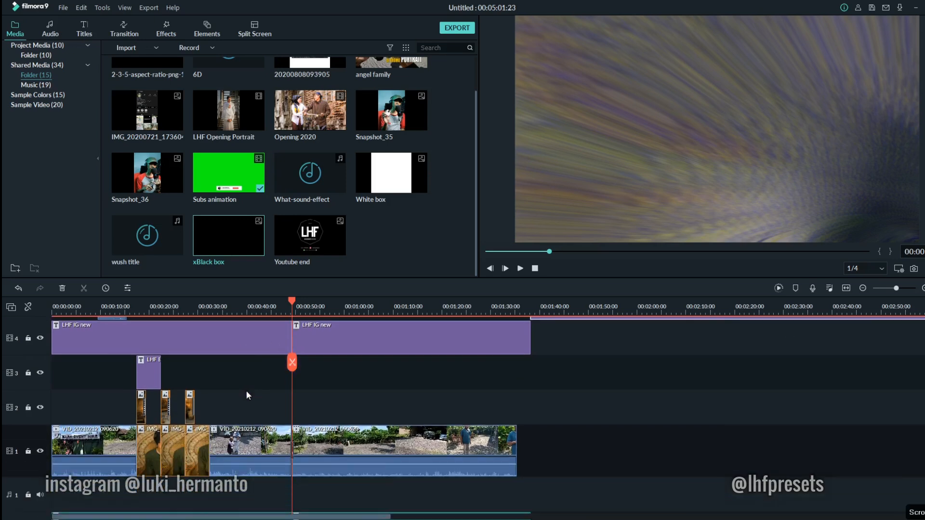
Delete the last LHF IG new title segment from video track 5 and check the remaining tracks
click(223, 304)
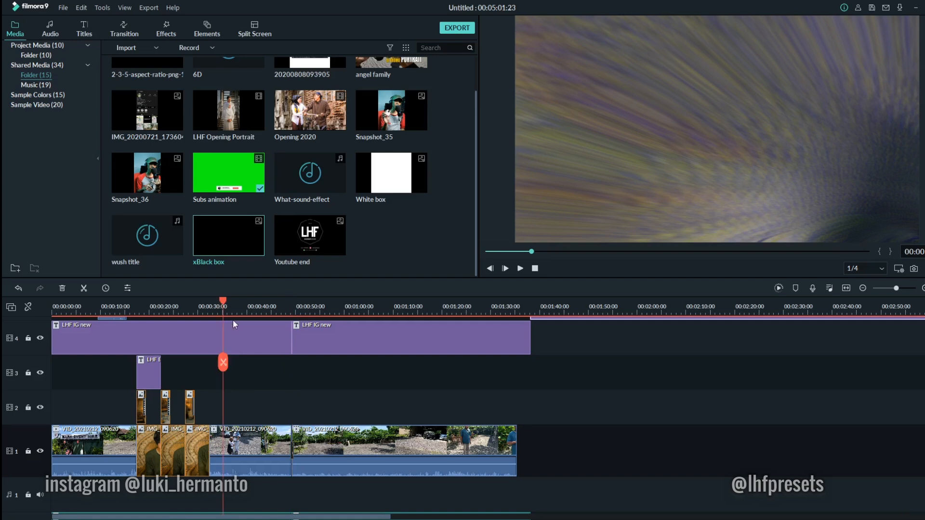
scroll(282, 368, up, 2)
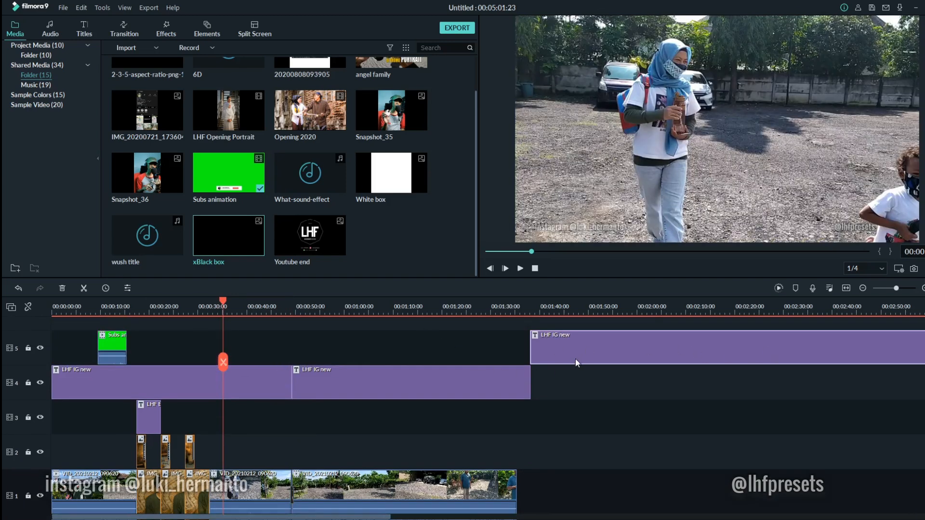
key(Delete)
scroll(533, 361, down, 2)
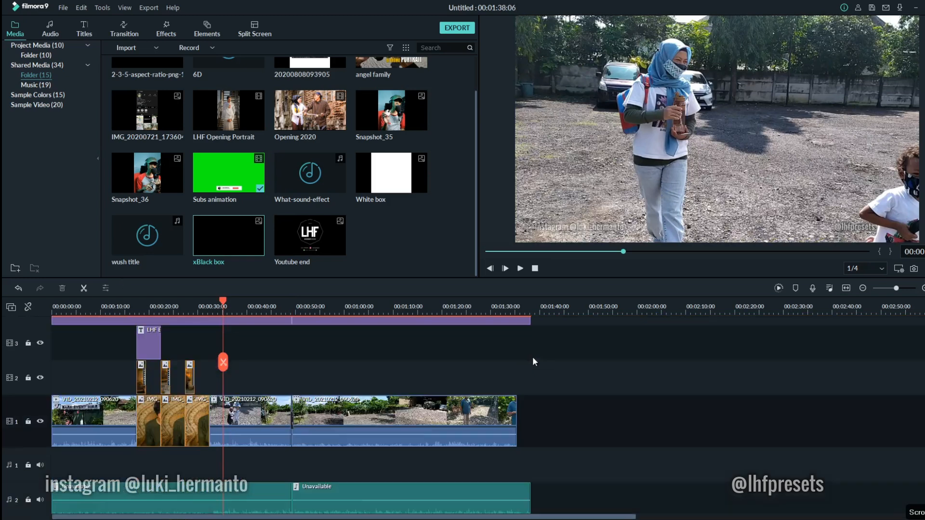
scroll(533, 362, up, 2)
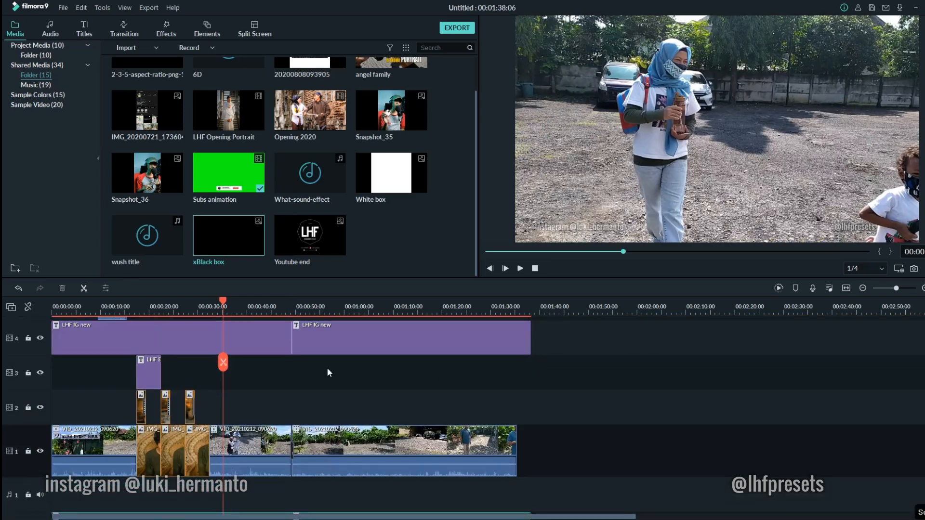
scroll(327, 373, up, 1)
scroll(320, 375, down, 2)
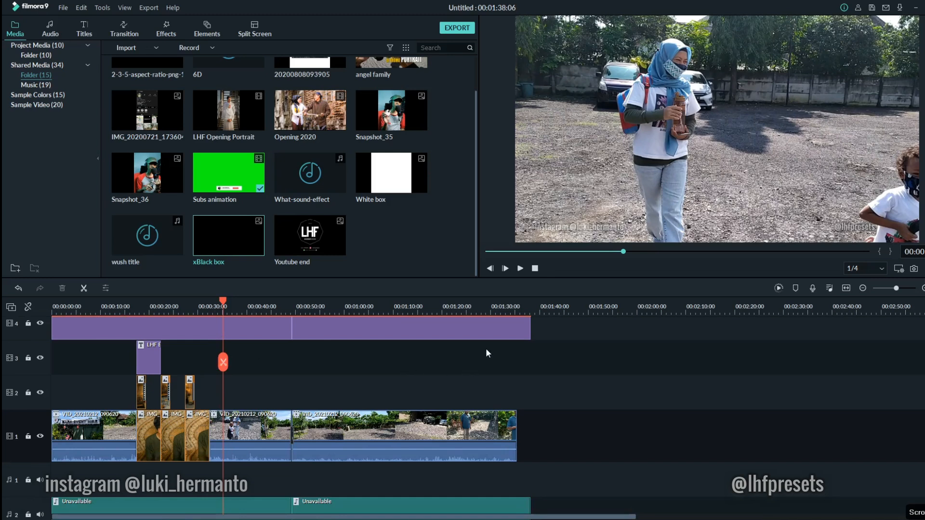
Trim the end of the second LHF IG new title on track 4 to match the end of the last video clip
click(846, 291)
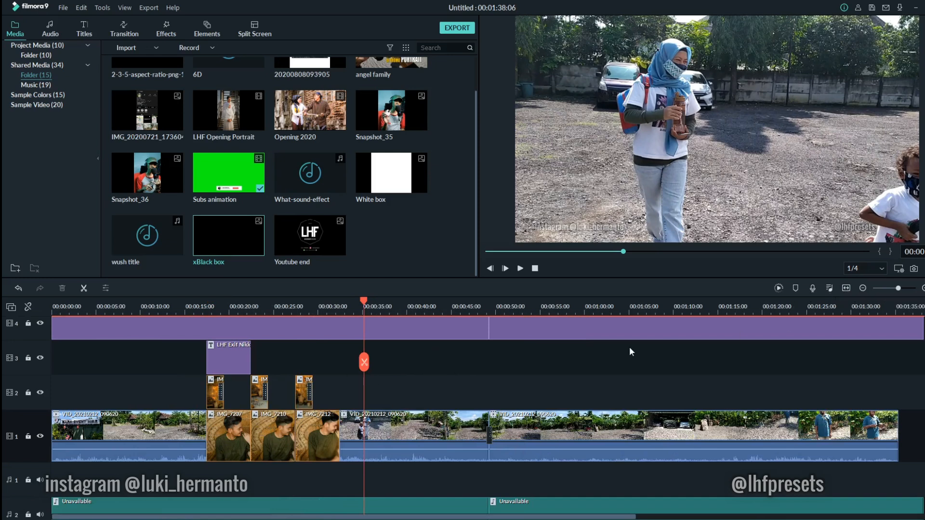
click(884, 332)
scroll(884, 331, up, 1)
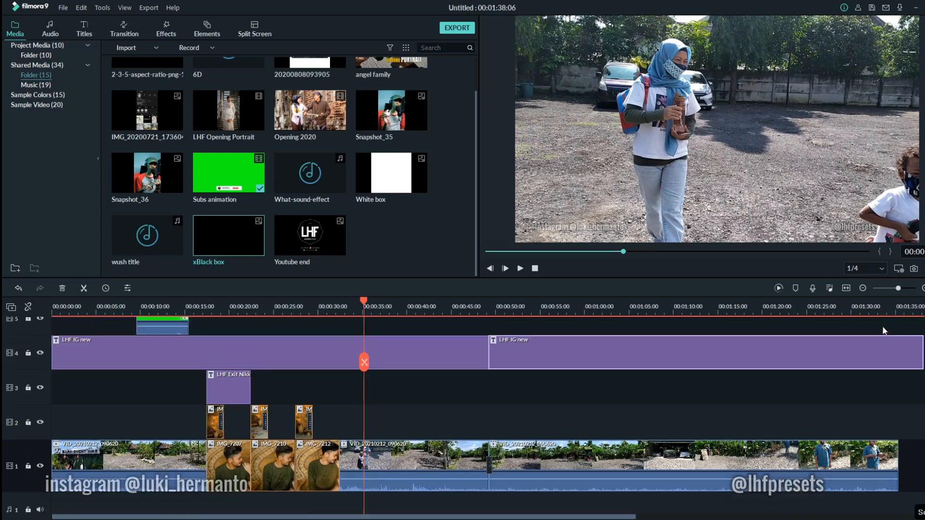
drag(923, 351, 898, 349)
Trim the second music clip on audio track 2 to end at about 1:35:21, add a fade-out of about 5 seconds, and preview the ending
scroll(862, 361, down, 3)
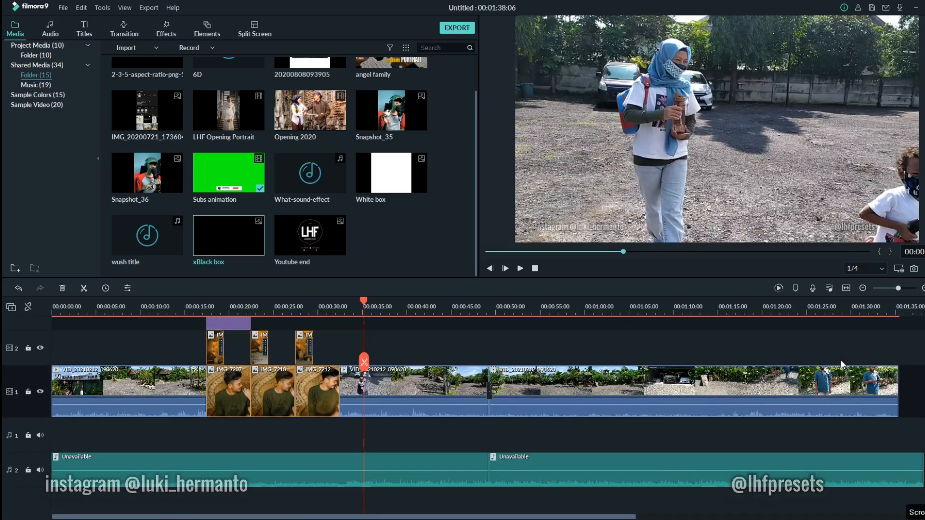
click(886, 463)
drag(922, 463, 902, 463)
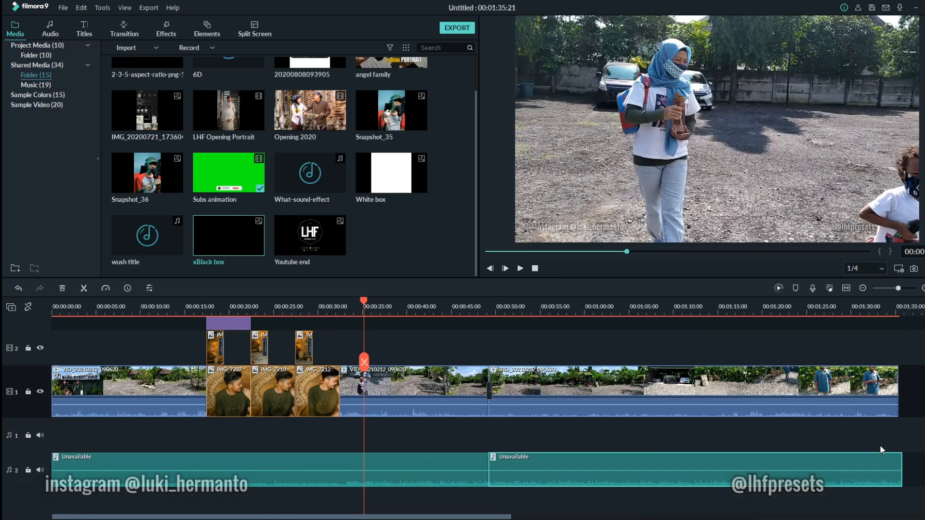
drag(899, 454, 857, 455)
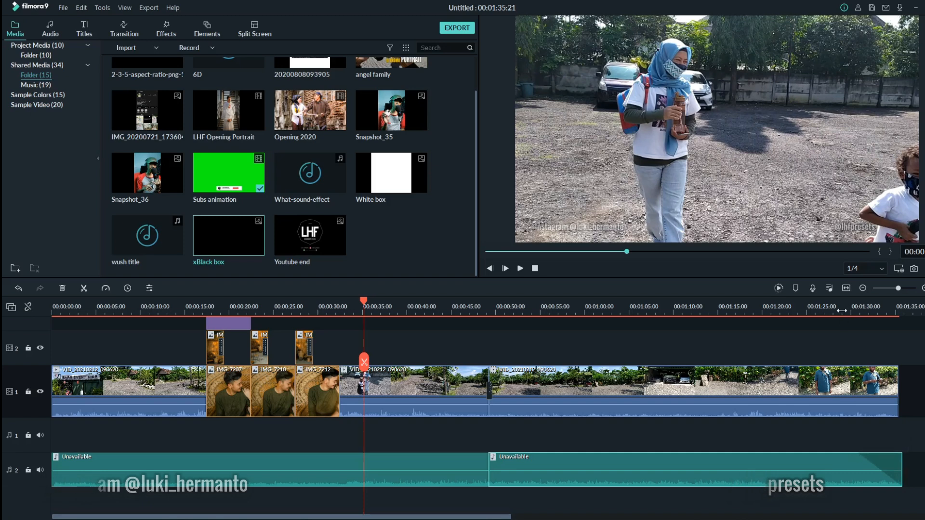
click(842, 318)
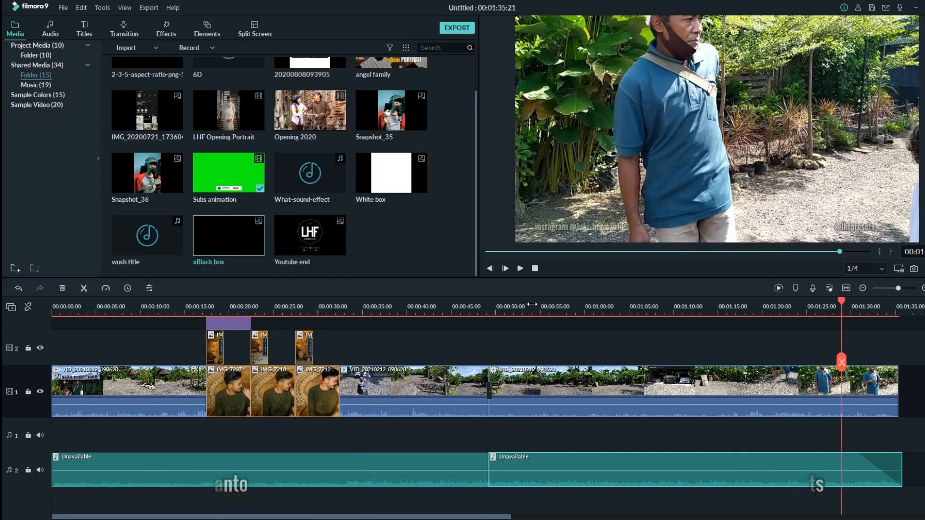
key(space)
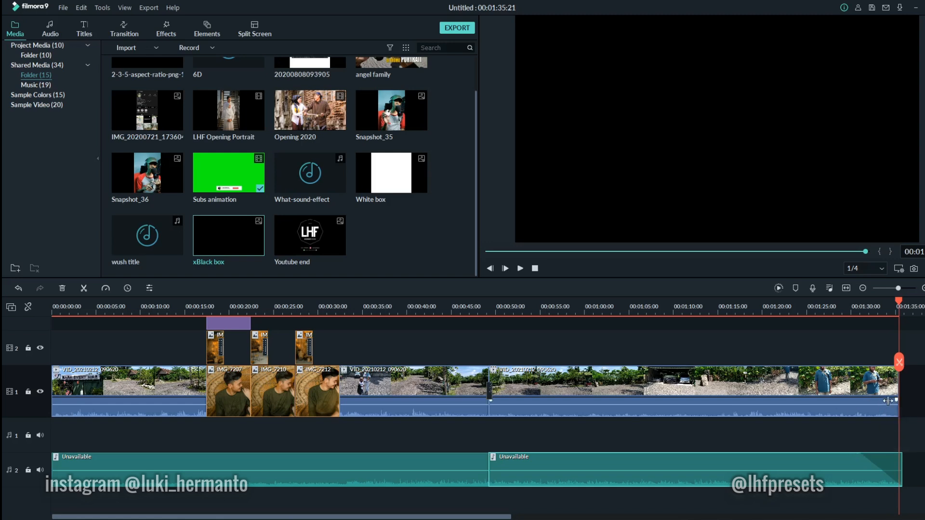
Add an audio fade-out to the last video clip on track 1, starting at about 1:27:15, and play the ending
drag(894, 400, 829, 399)
click(829, 410)
key(space)
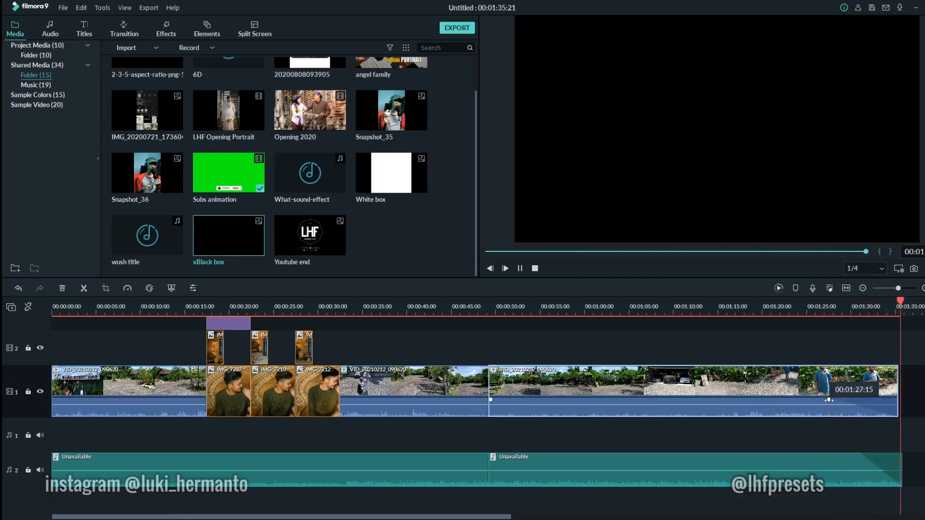
key(space)
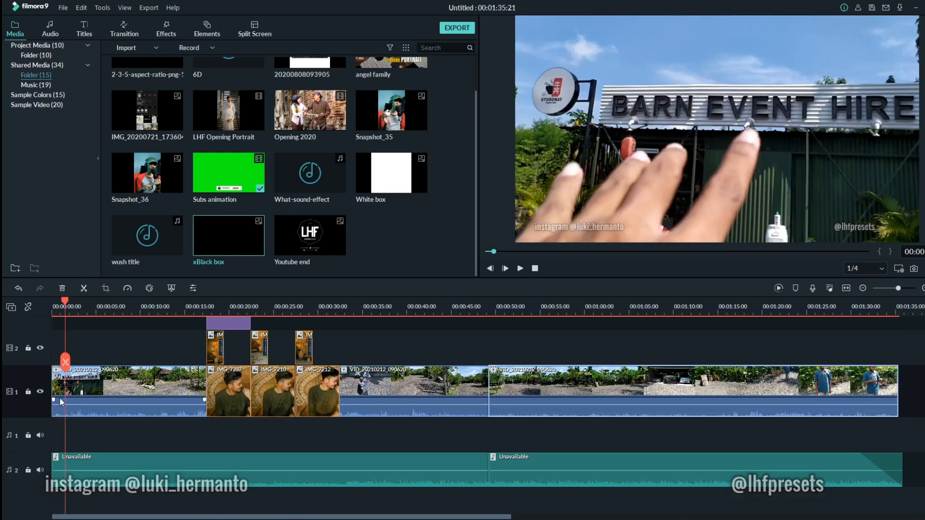
Add an audio fade-in of about 2 seconds to the first video clip on track 1 and preview it
drag(53, 400, 70, 398)
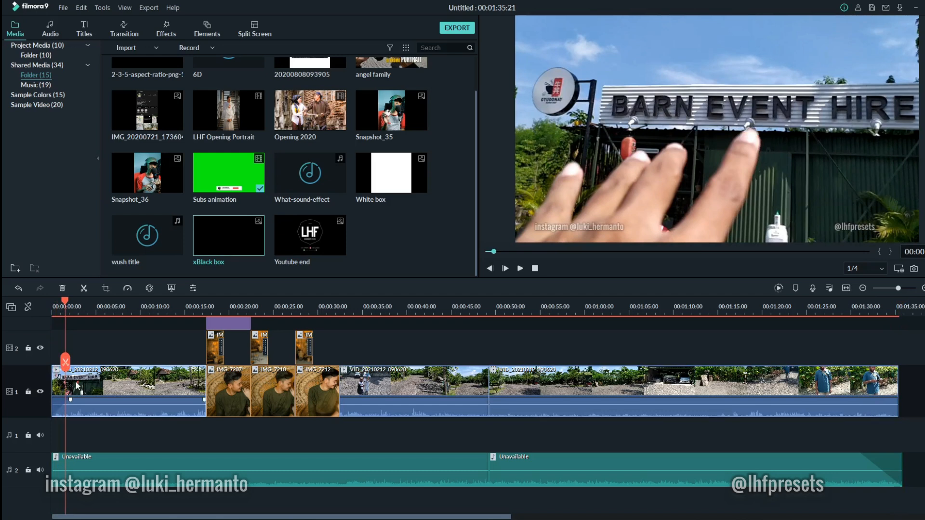
click(534, 268)
key(space)
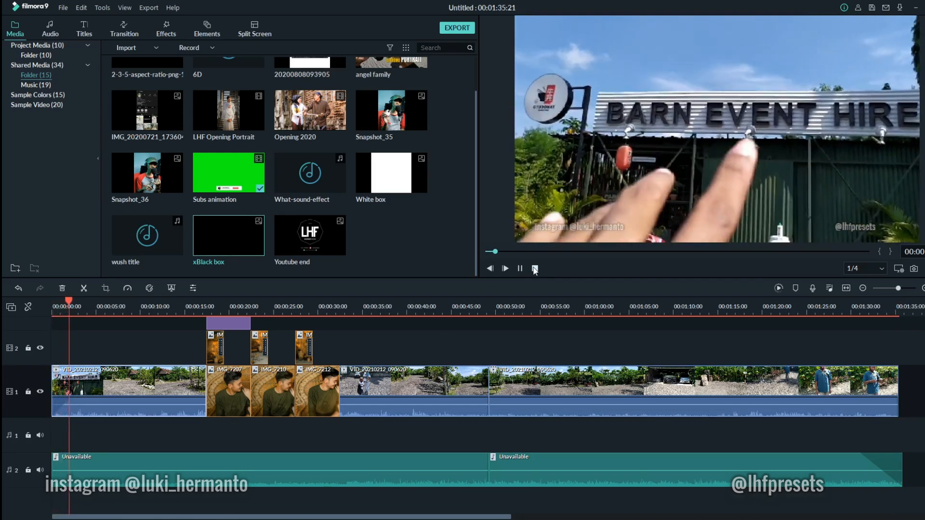
key(space)
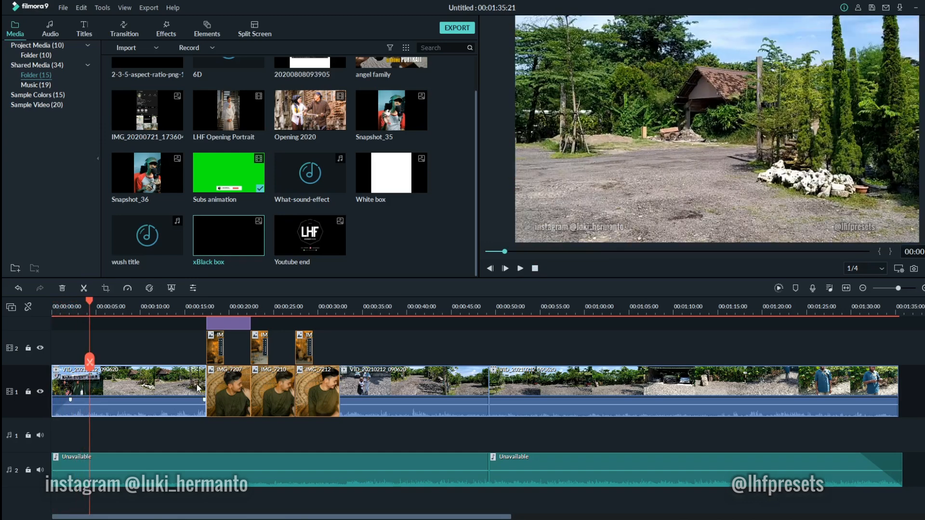
Place the Youtube end image on video track 2 right where the music ends and open its Transform settings
click(327, 249)
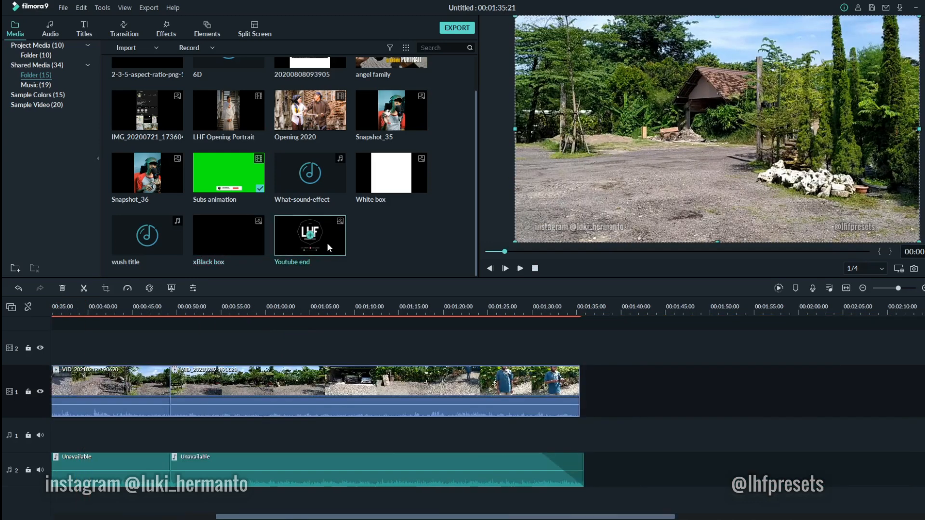
drag(328, 248, 592, 349)
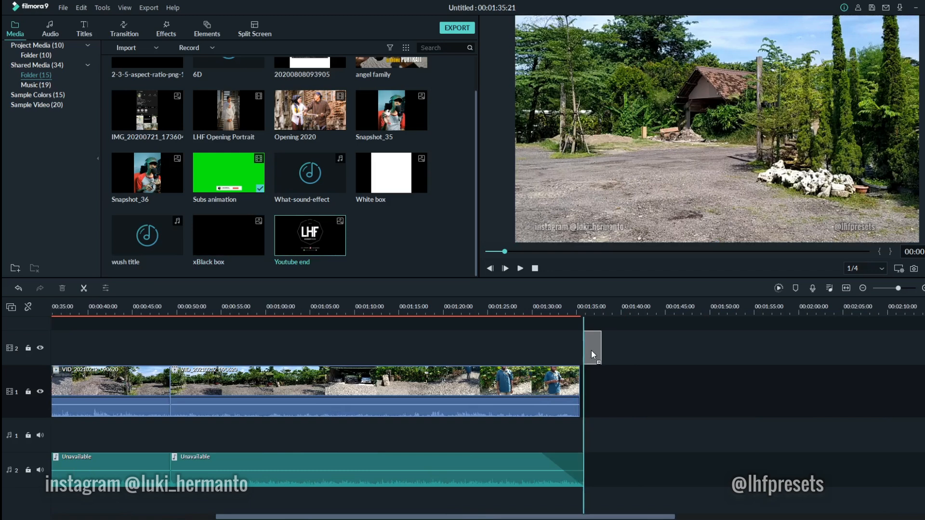
click(591, 305)
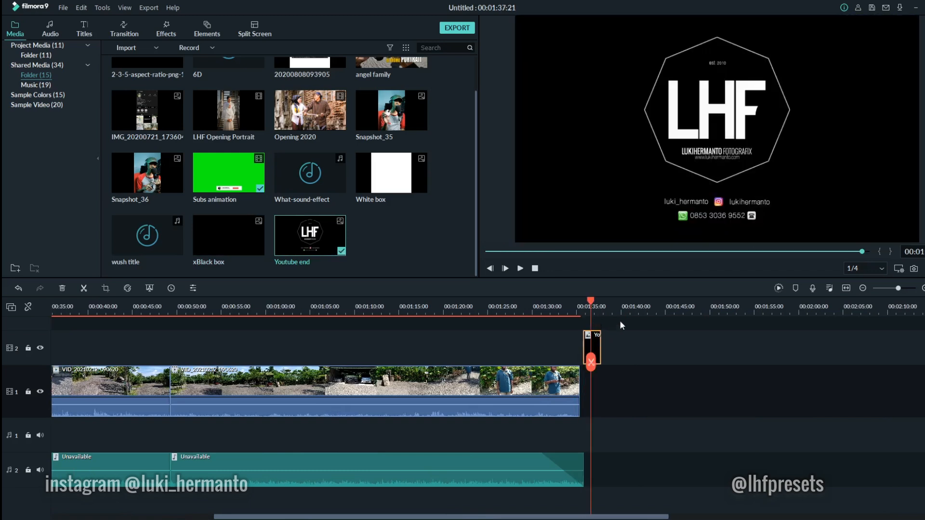
scroll(621, 327, up, 3)
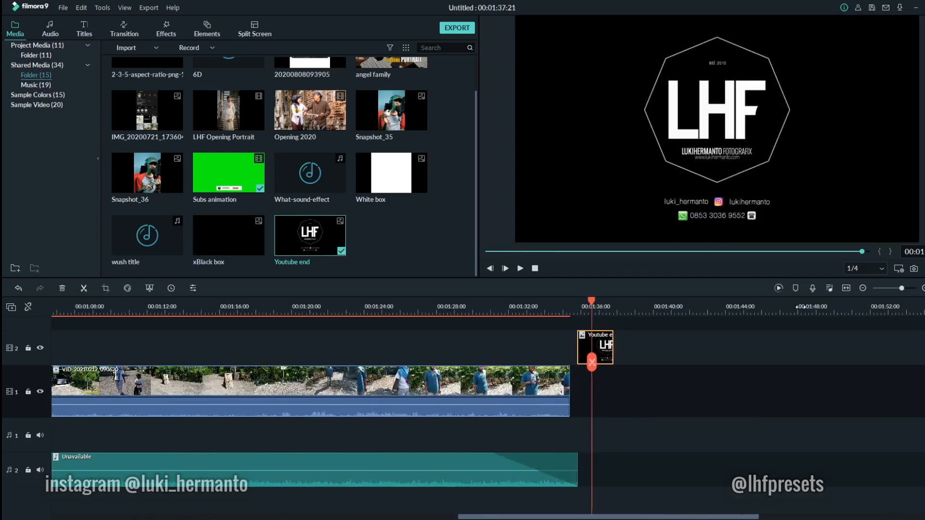
double_click(608, 345)
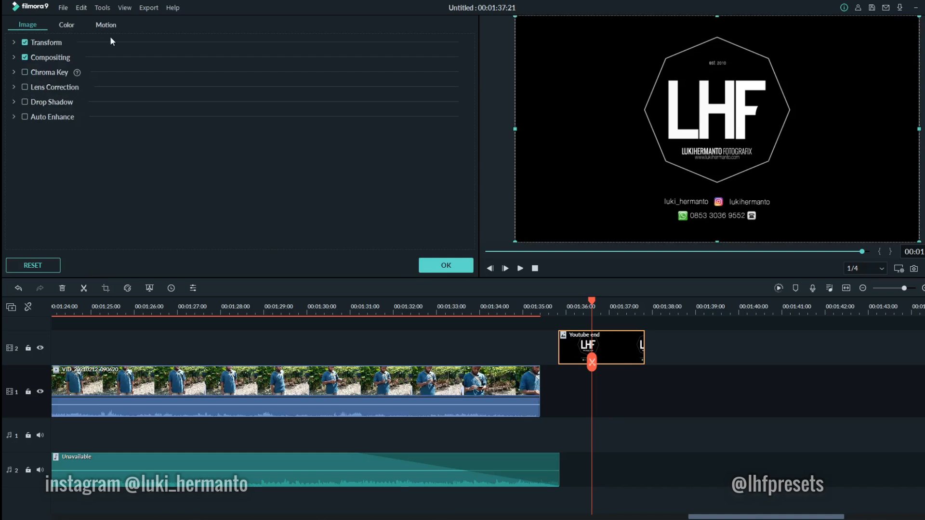
click(13, 42)
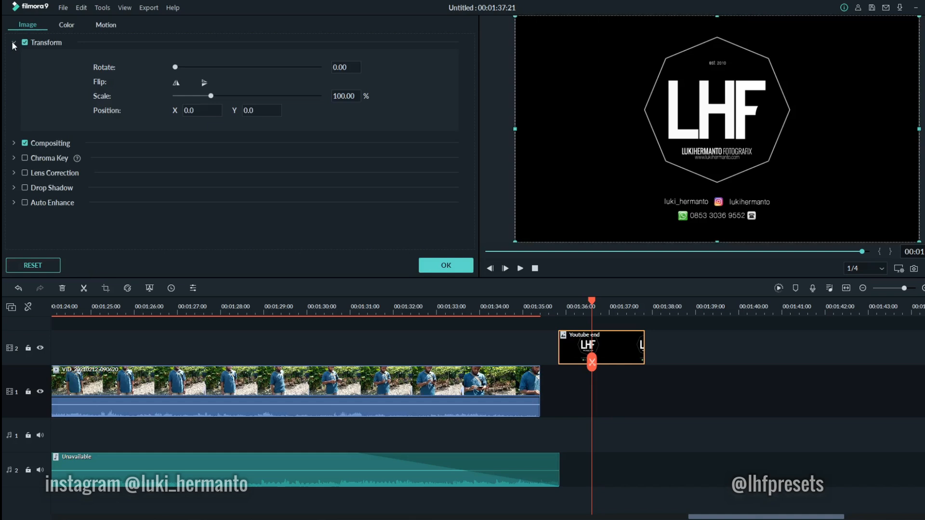
Try rotating the Youtube end image and flipping it horizontally and vertically, reverting each change
drag(176, 67, 192, 68)
key(ctrl+z)
click(176, 84)
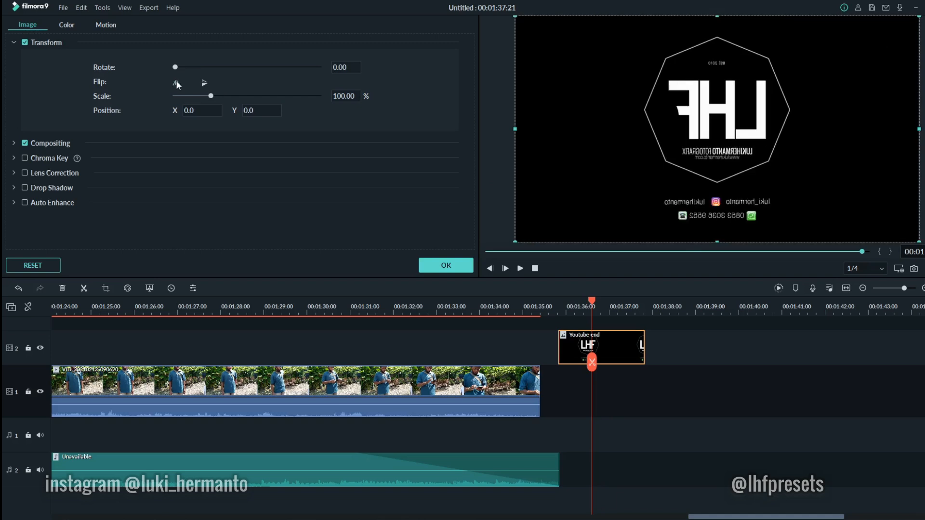
key(ctrl+z)
click(204, 83)
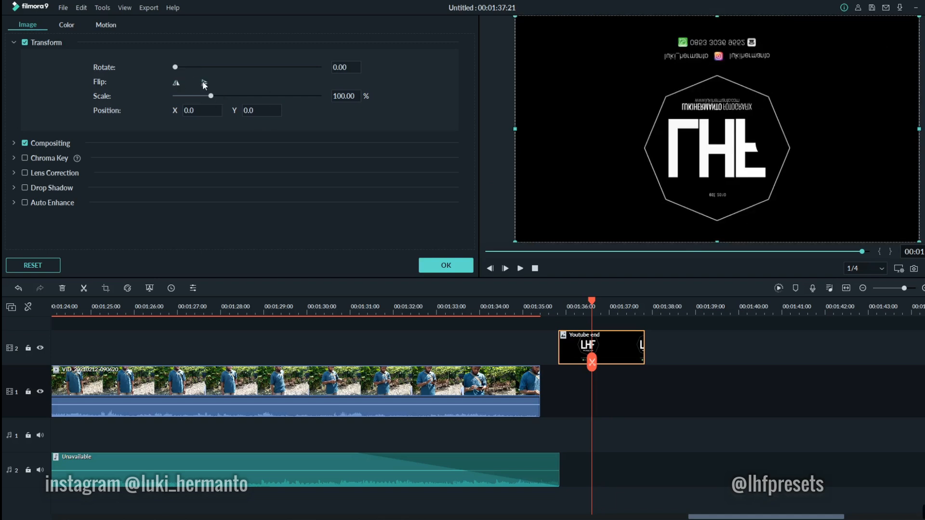
click(204, 83)
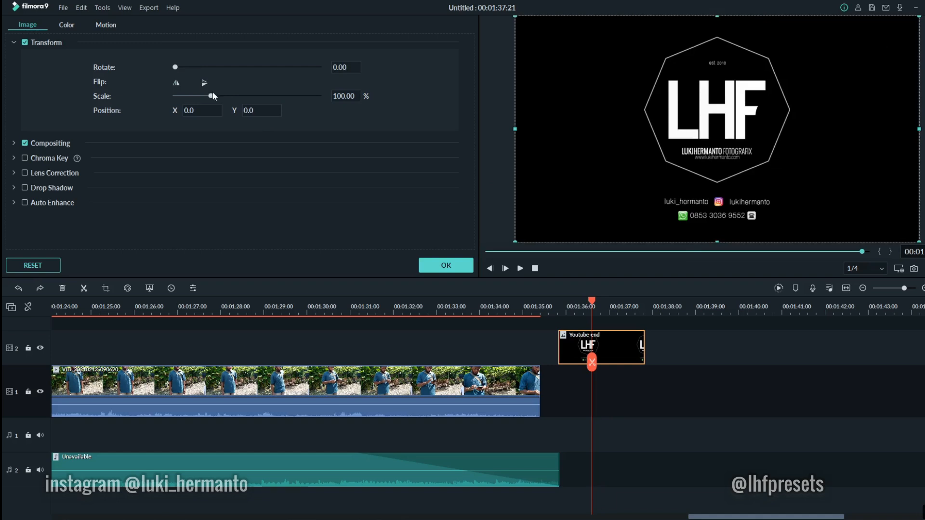
Scale the Youtube end image to 75% and set its position to X -55, Y 0
click(339, 95)
text(75)
key(Return)
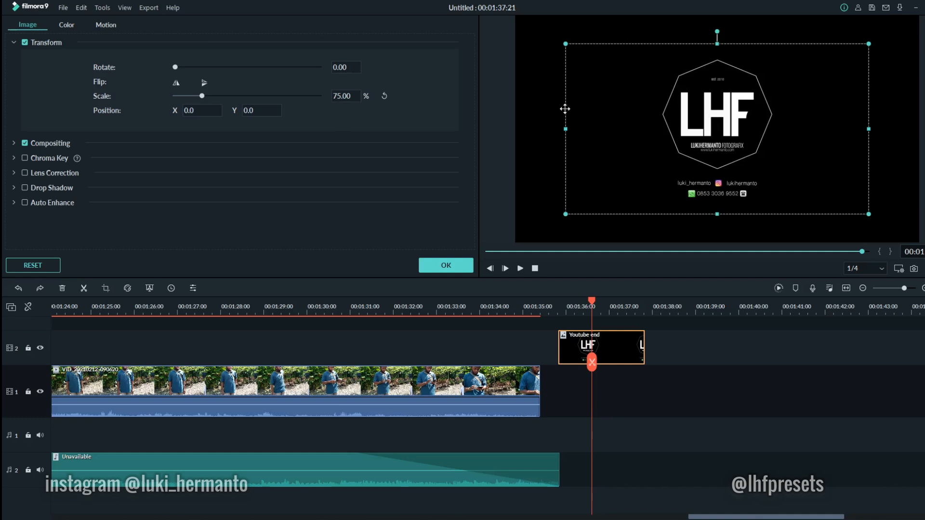
click(205, 113)
text(-55)
key(Return)
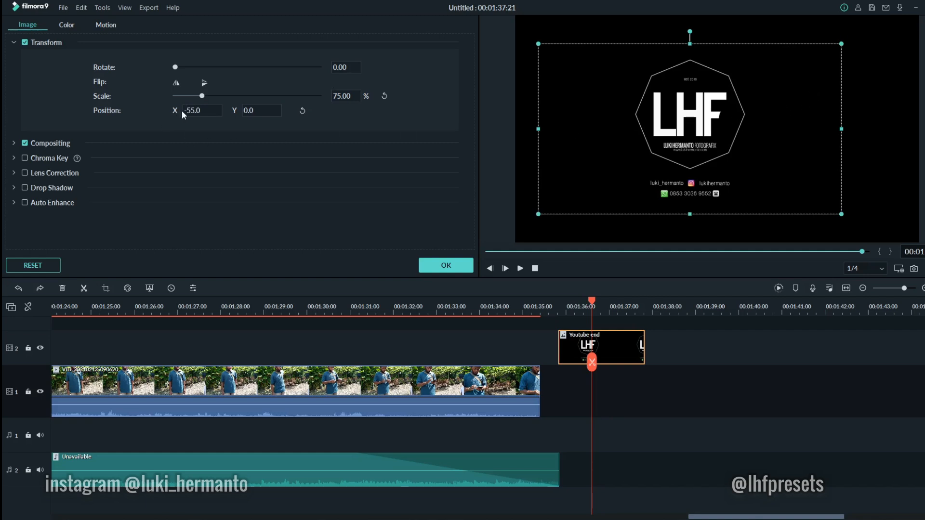
drag(250, 110, 265, 110)
click(266, 110)
text(0)
key(Return)
click(490, 187)
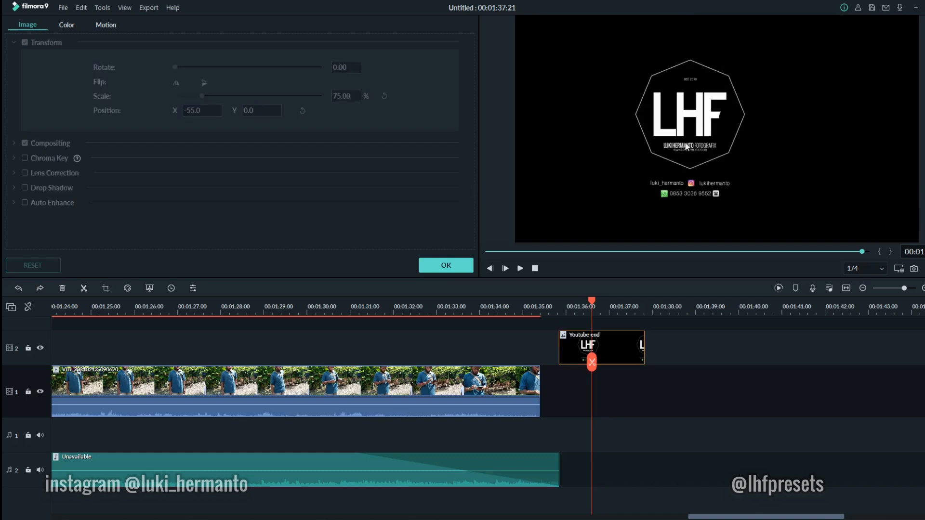
Set the duration of the Youtube end clip to 20 seconds
click(586, 300)
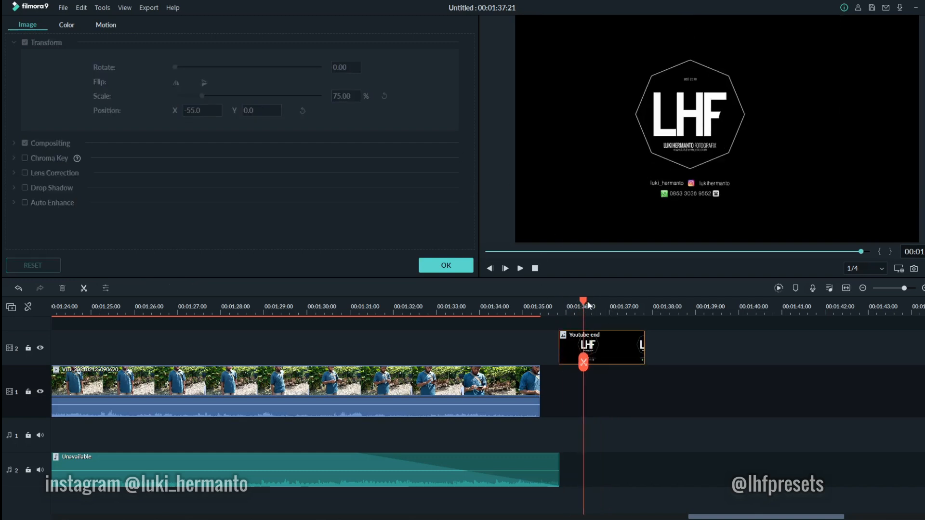
click(613, 348)
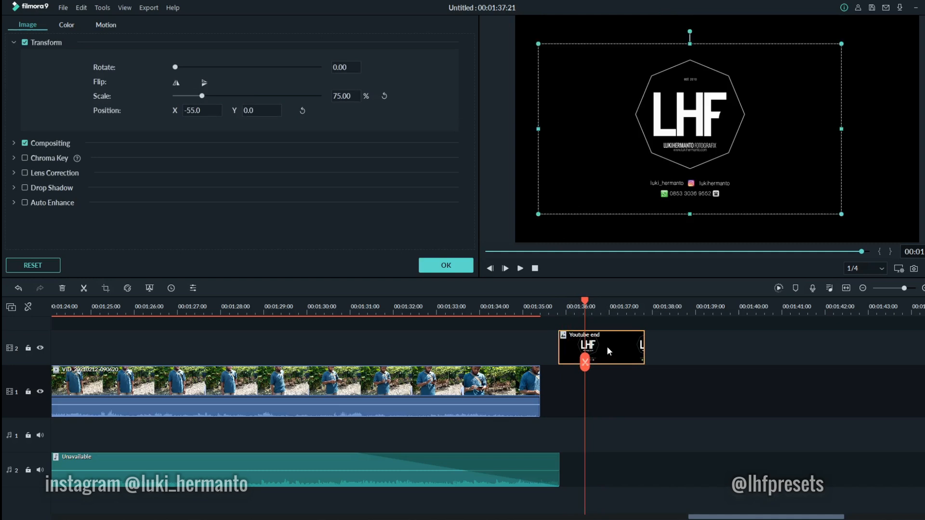
click(171, 288)
text(2:00)
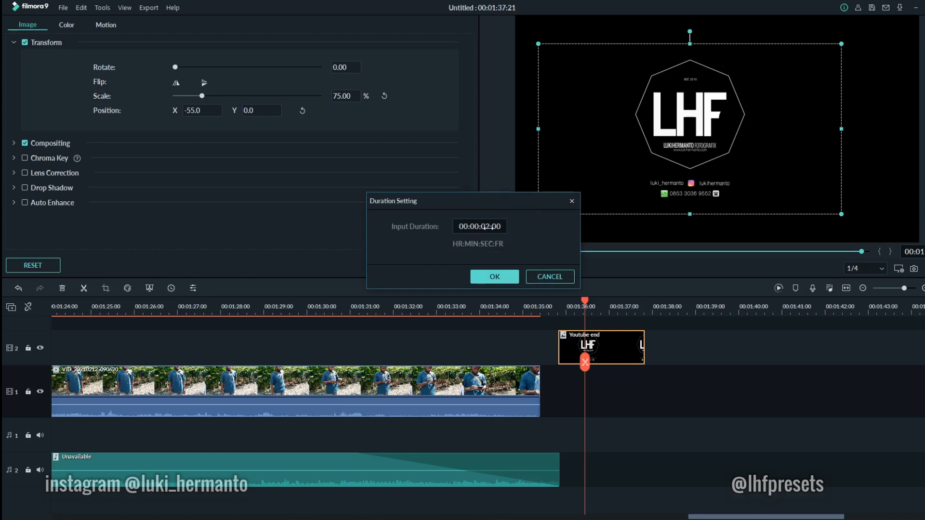
double_click(485, 225)
text(20)
click(494, 276)
Scrub through the extended Youtube end clip and confirm its image settings
drag(500, 308, 341, 303)
click(485, 306)
drag(485, 304, 563, 305)
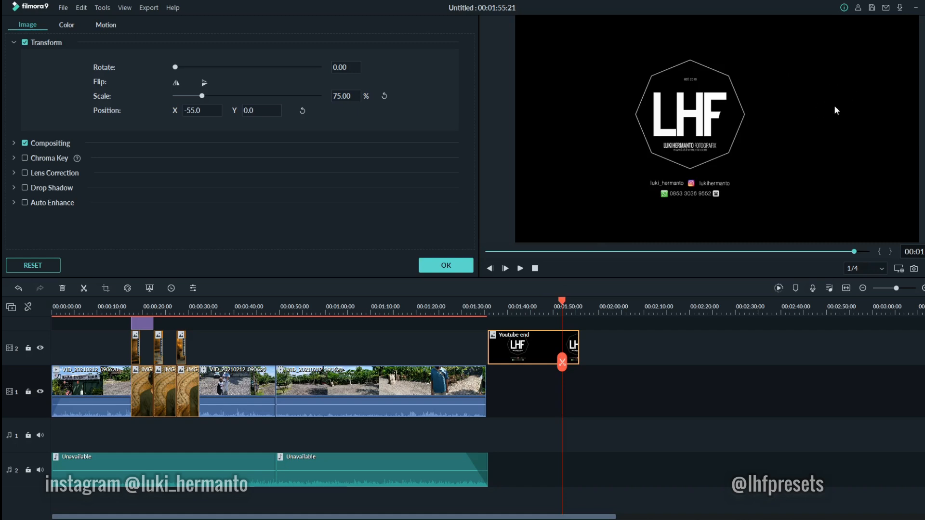
click(557, 304)
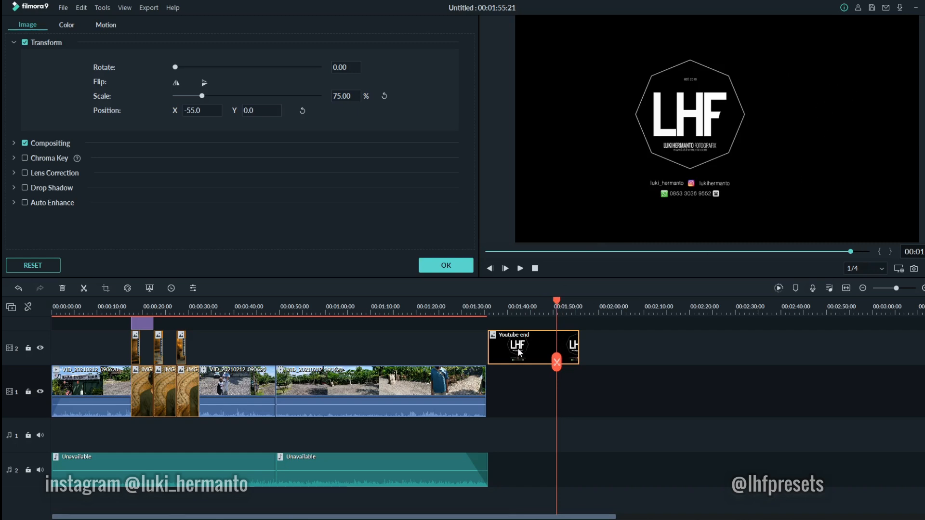
click(428, 259)
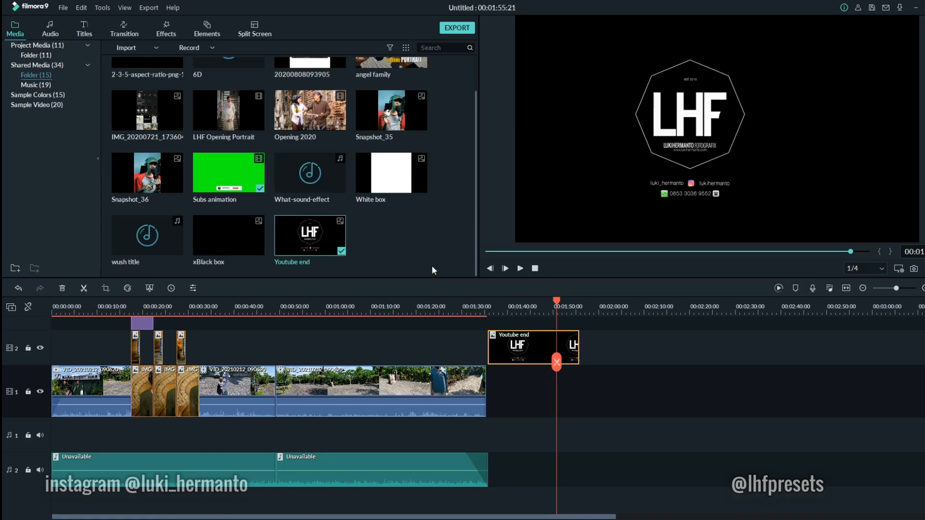
Try placing the Dissolve transition on the Youtube end clip in the timeline, and undo the attempts
click(113, 23)
drag(160, 94, 494, 348)
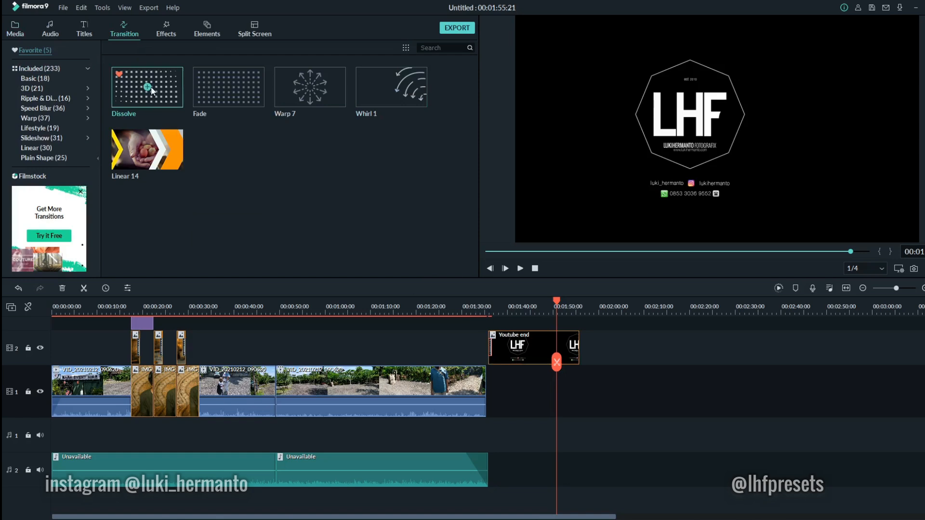
click(527, 343)
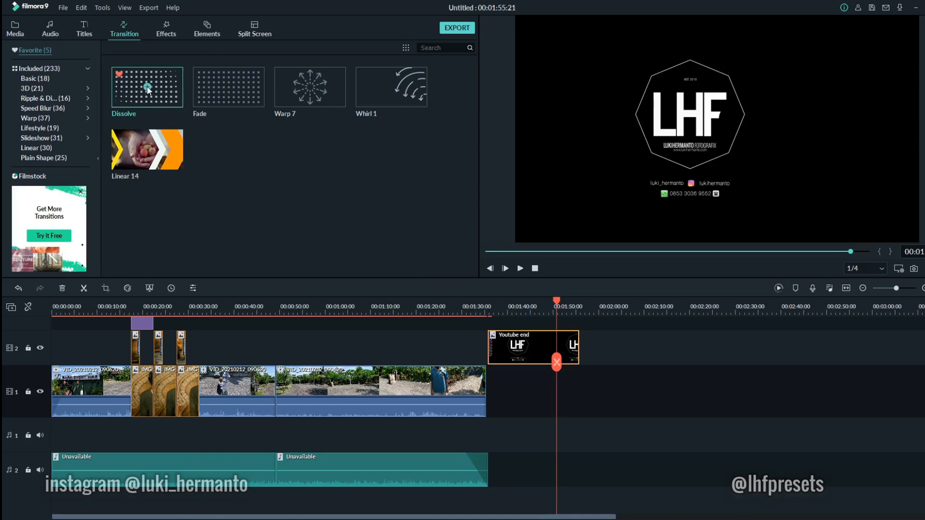
click(147, 88)
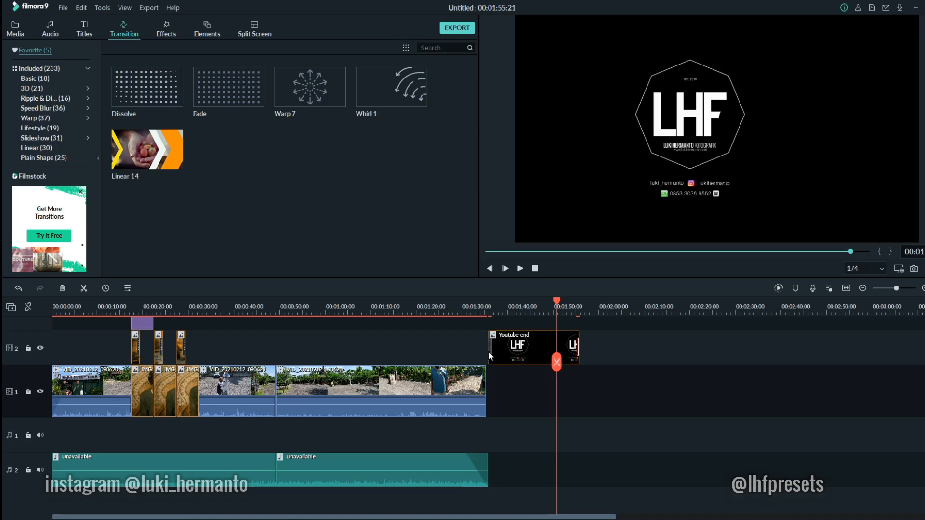
key(ctrl+z)
key(ctrl+z)
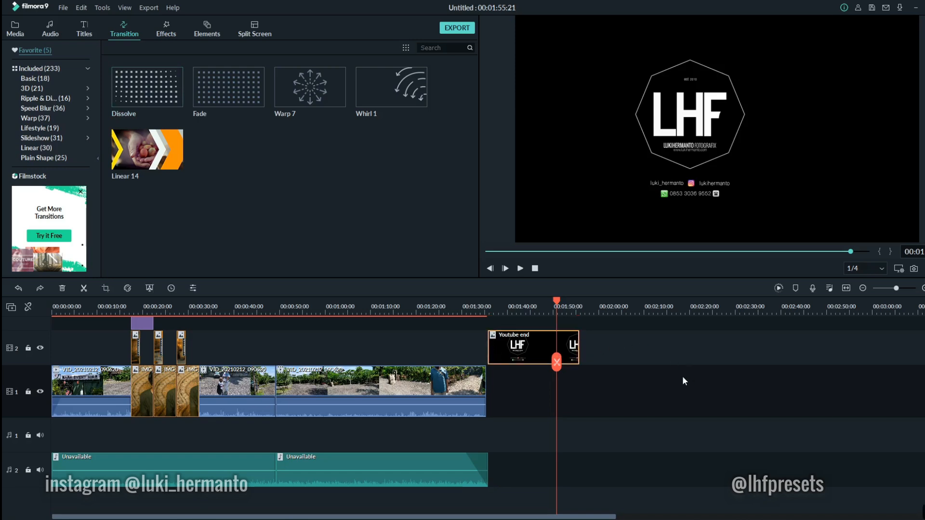
Apply the Dissolve transition to both ends of the Youtube end clip, lengthen the closing one to about 3 seconds, and preview it
scroll(536, 332, up, 3)
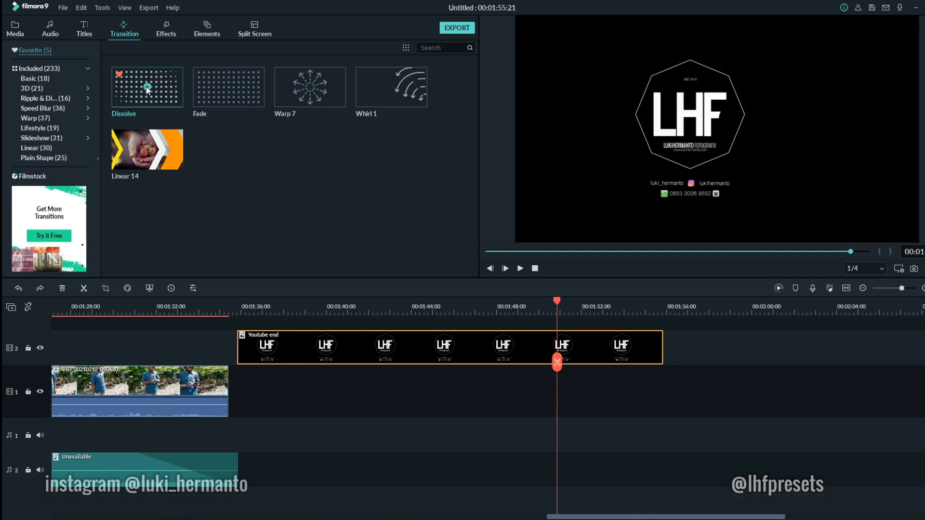
click(148, 87)
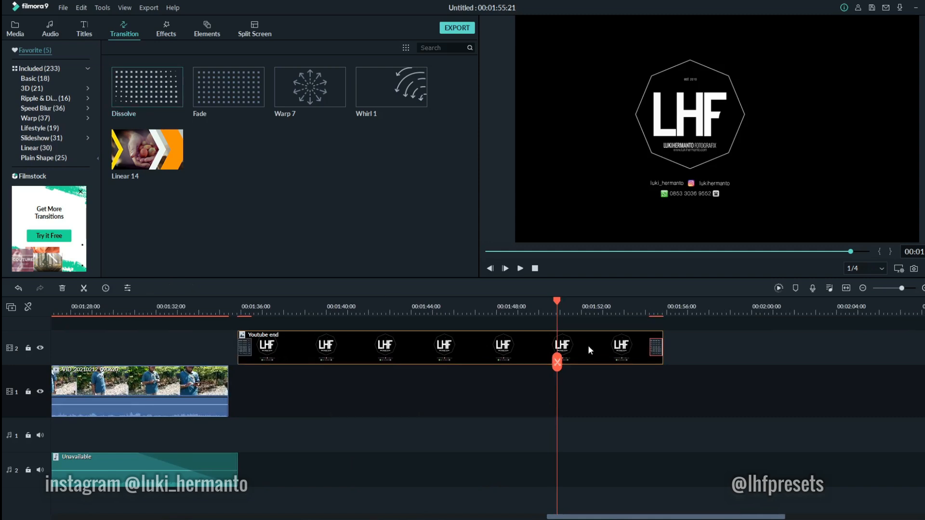
drag(649, 347, 599, 347)
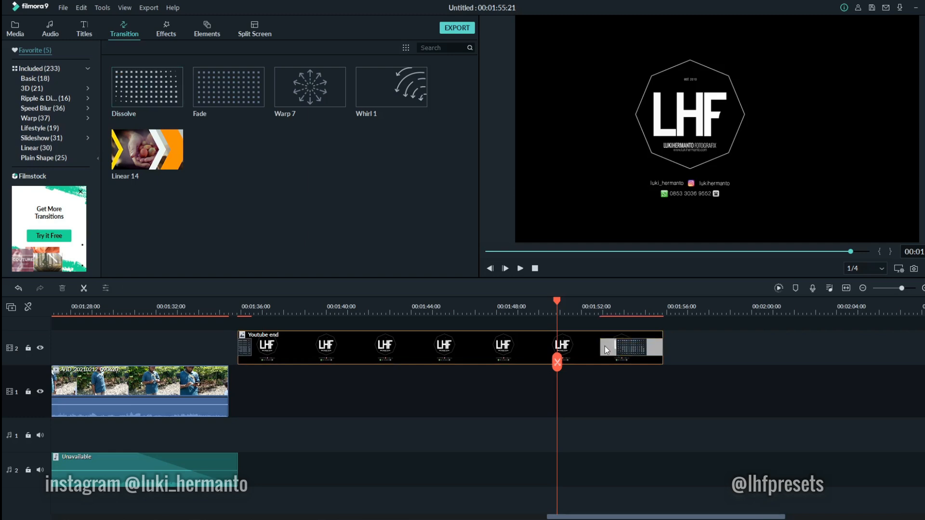
key(space)
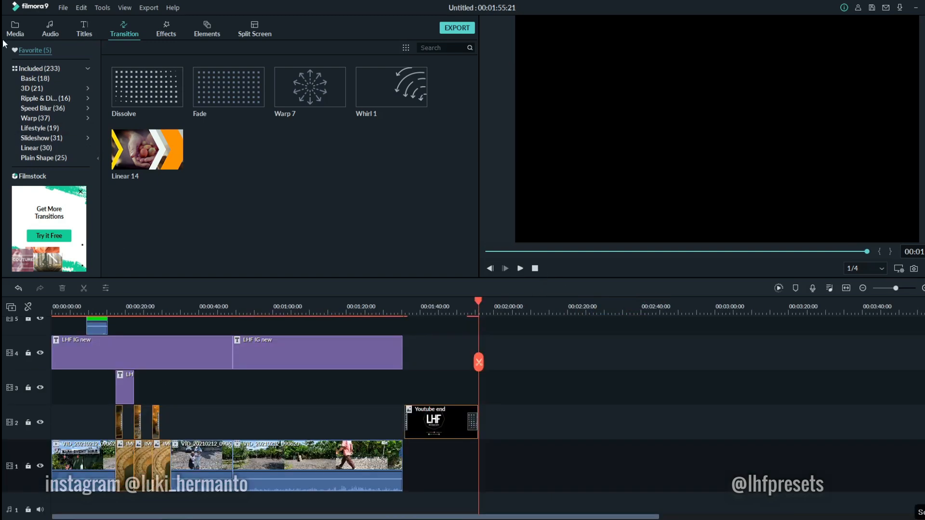
Place the 6D sound on audio track 1 where the first photo IMG_7207 starts, and play that section
click(10, 32)
scroll(195, 195, up, 1)
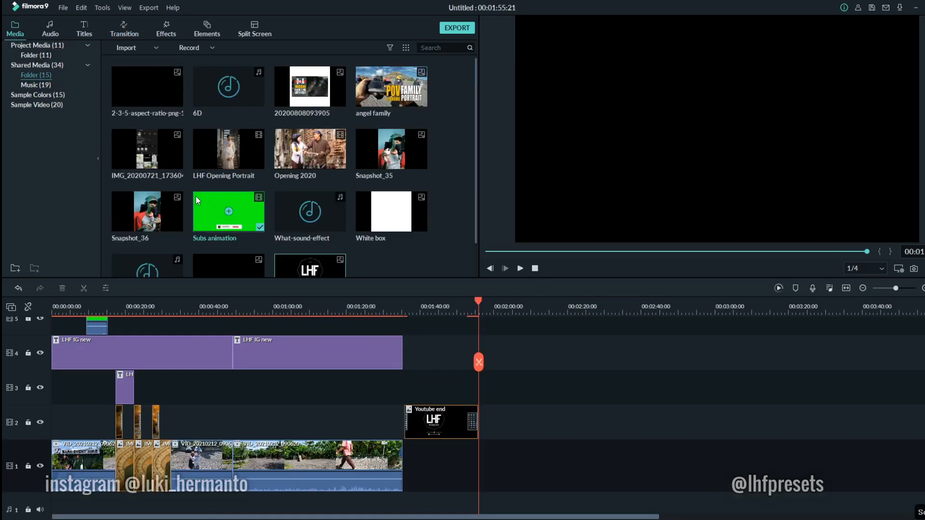
drag(204, 99, 117, 508)
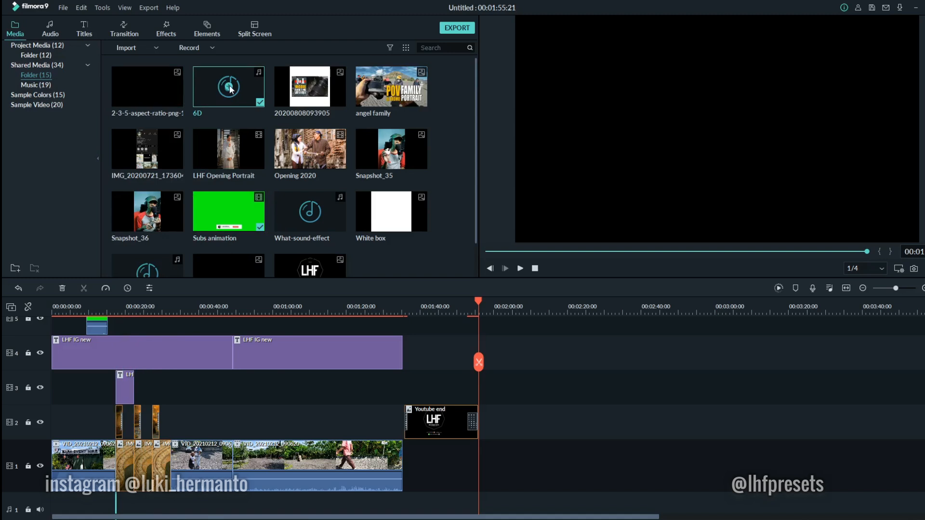
scroll(226, 91, down, 1)
scroll(240, 410, down, 2)
click(113, 310)
key(space)
key(space)
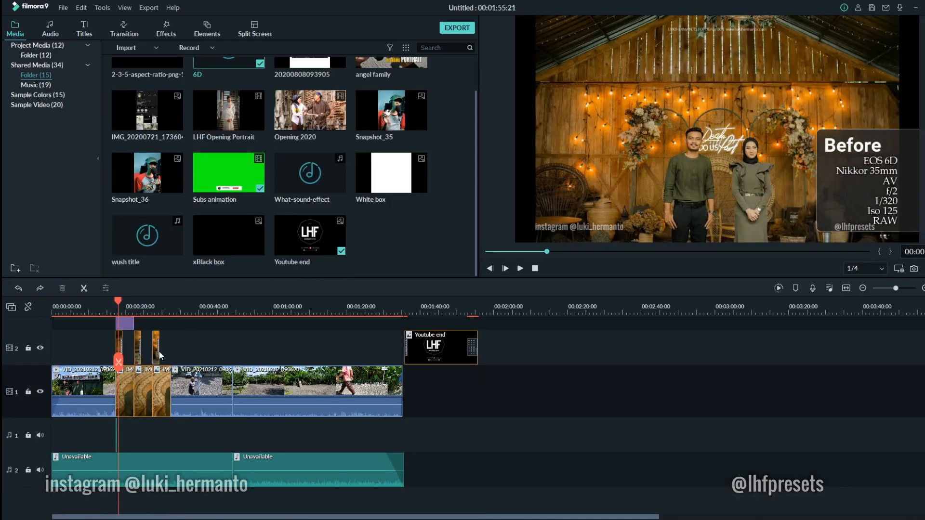
Lower the volume of the short 6D sound clip on audio track 1 to -6.31 dB
scroll(160, 362, up, 3)
scroll(160, 363, up, 1)
scroll(154, 368, down, 1)
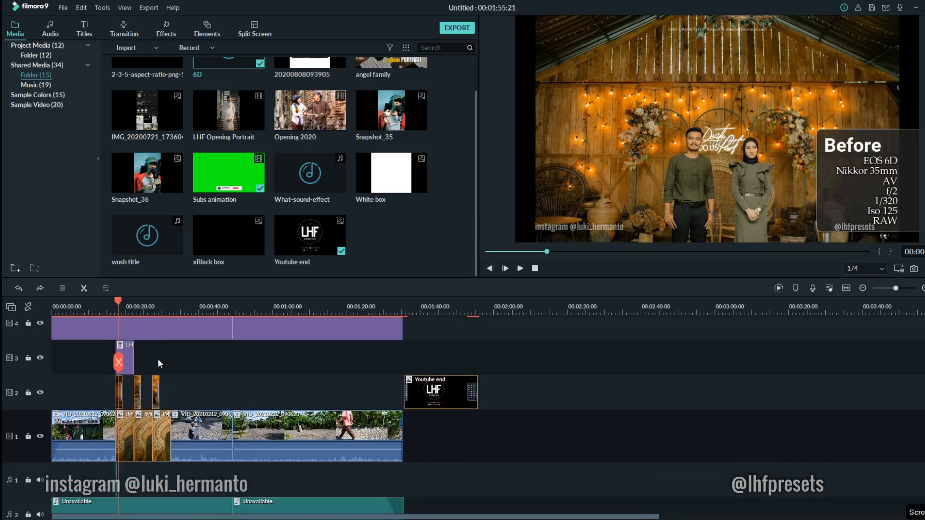
scroll(95, 448, down, 2)
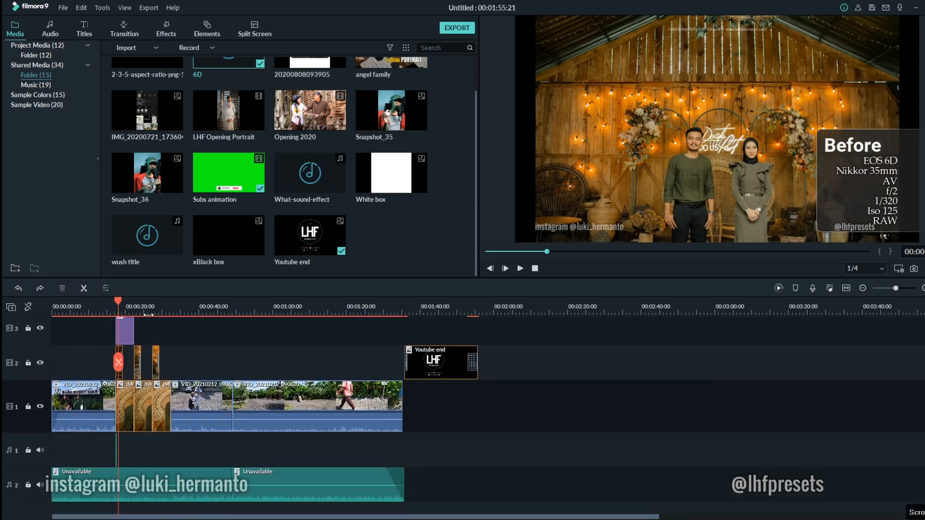
scroll(95, 448, up, 5)
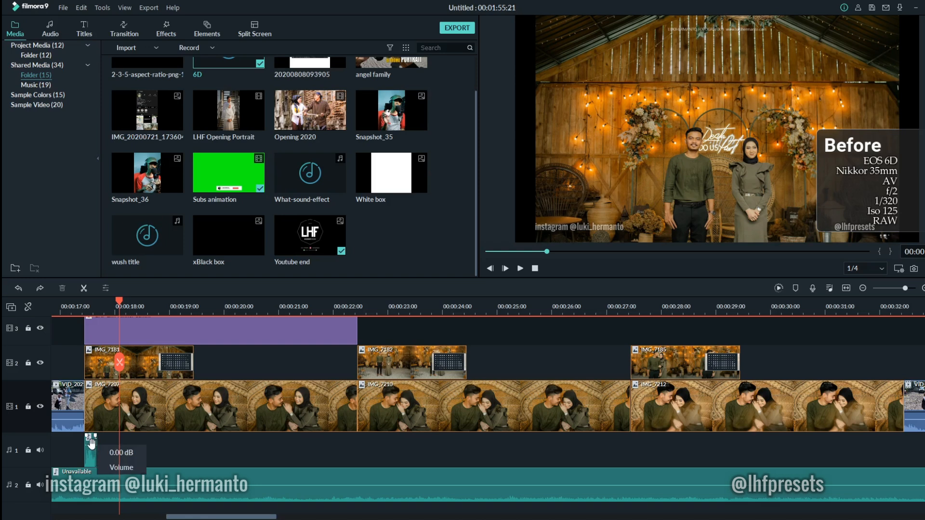
drag(90, 445, 90, 450)
double_click(91, 450)
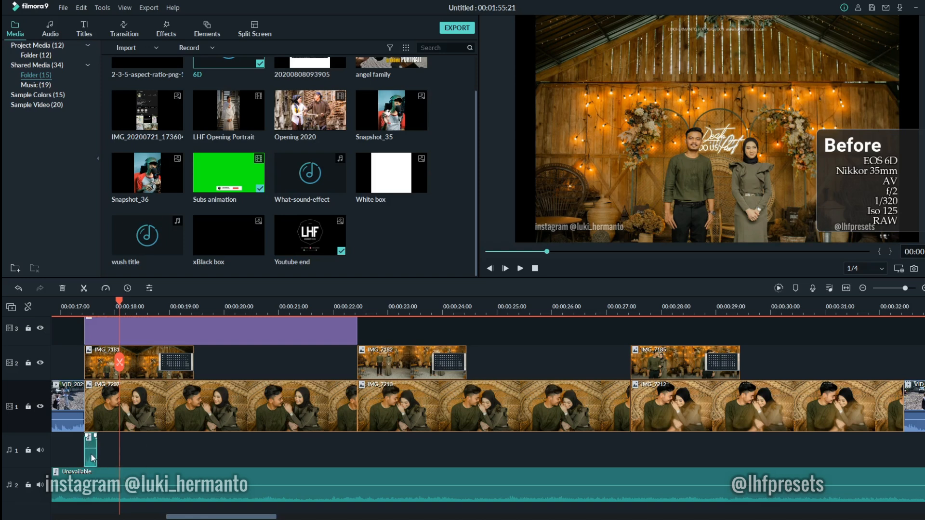
mouse_move(37, 144)
mouse_down()
mouse_move(37, 153)
mouse_move(37, 142)
mouse_up()
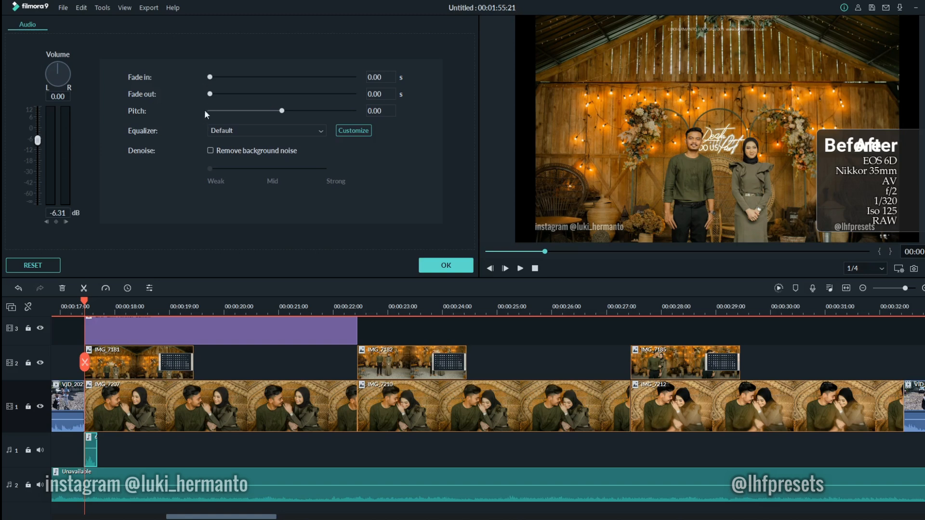
Set the opacity of the opening video clip to 91.03% and look through its blending modes, keeping Normal
click(72, 404)
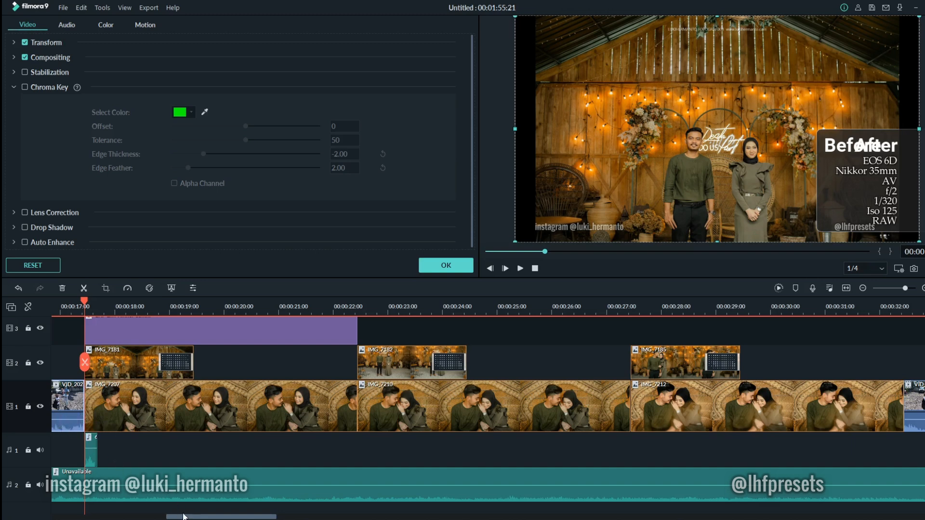
scroll(241, 405, up, 5)
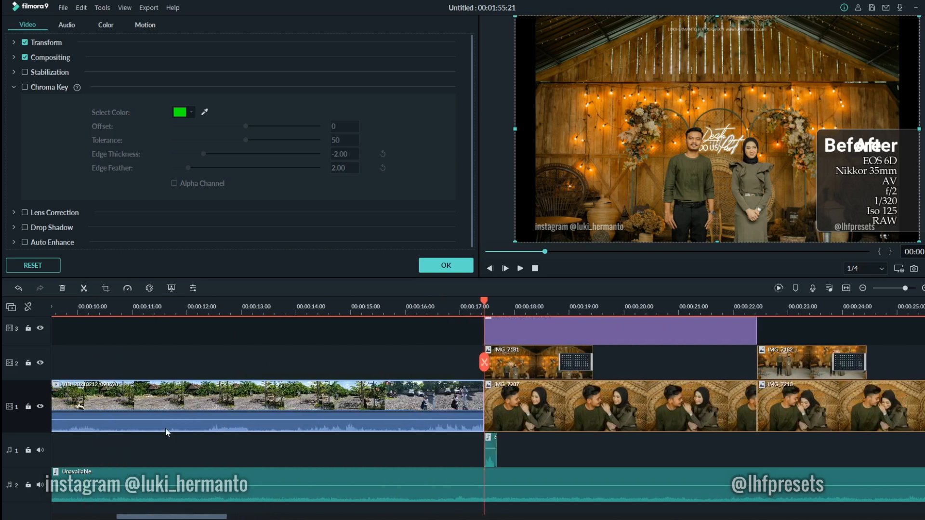
key(Home)
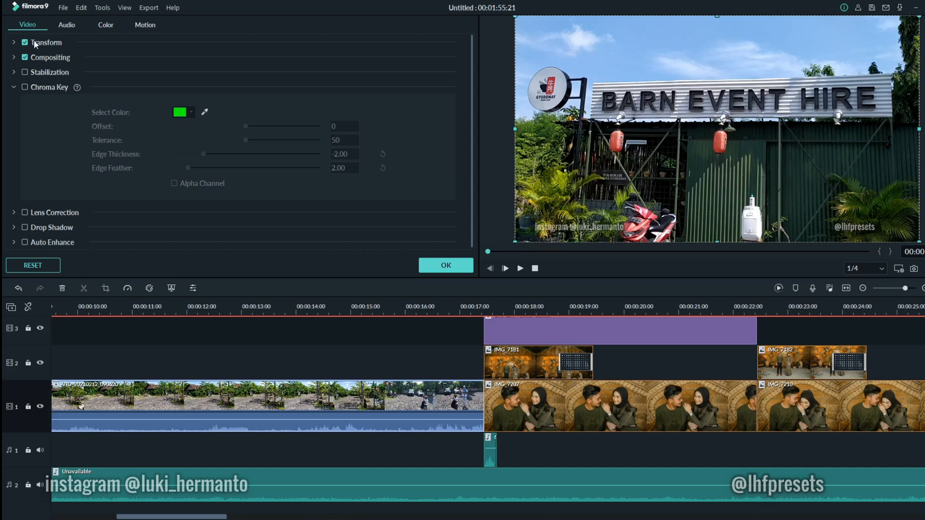
click(14, 42)
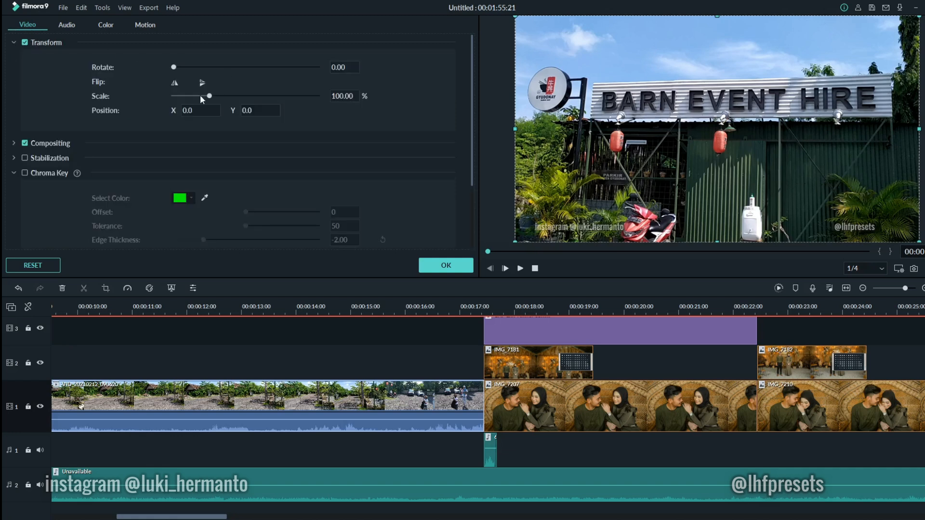
click(14, 144)
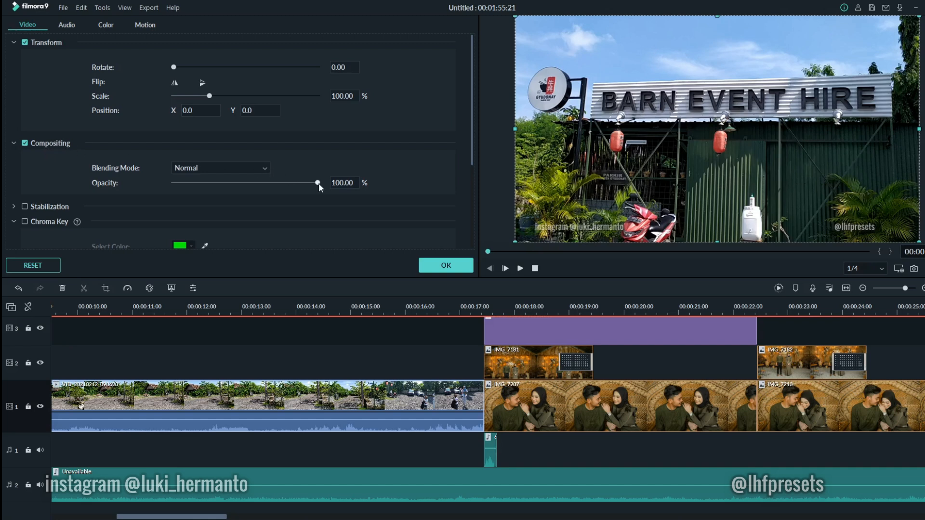
mouse_move(319, 183)
mouse_down()
mouse_move(241, 189)
mouse_move(332, 194)
mouse_move(311, 189)
mouse_move(348, 184)
mouse_move(233, 192)
mouse_move(357, 193)
mouse_move(296, 202)
mouse_move(306, 200)
mouse_move(304, 184)
mouse_up()
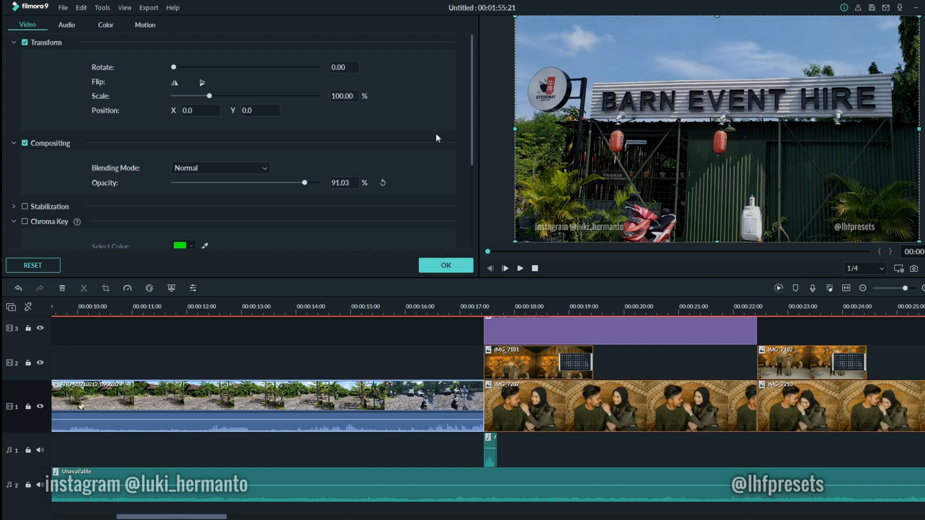
click(212, 169)
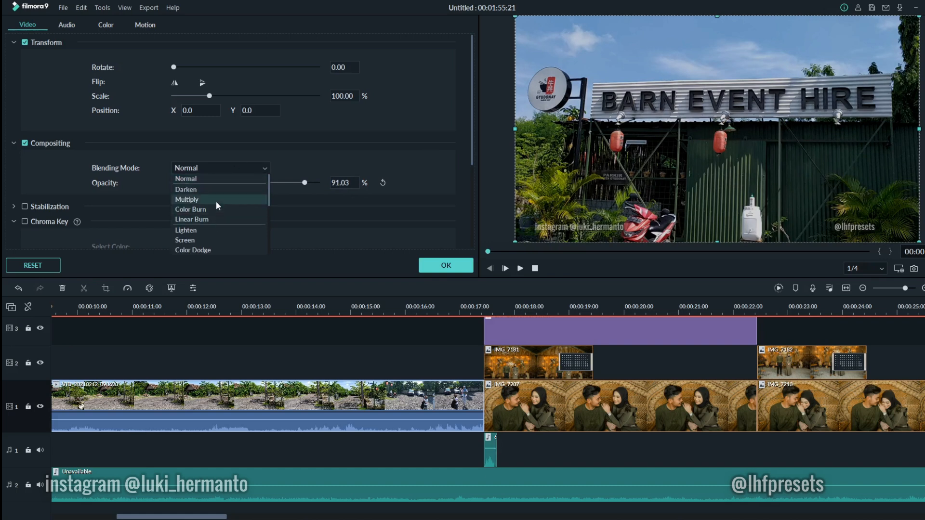
click(292, 157)
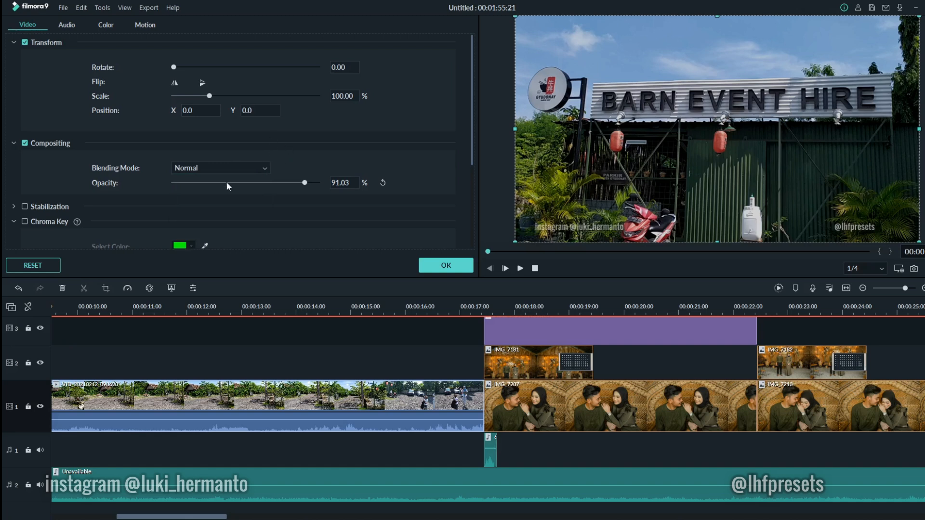
Examine the opening video clip's Stabilization options and the remaining video settings below them
scroll(226, 183, down, 3)
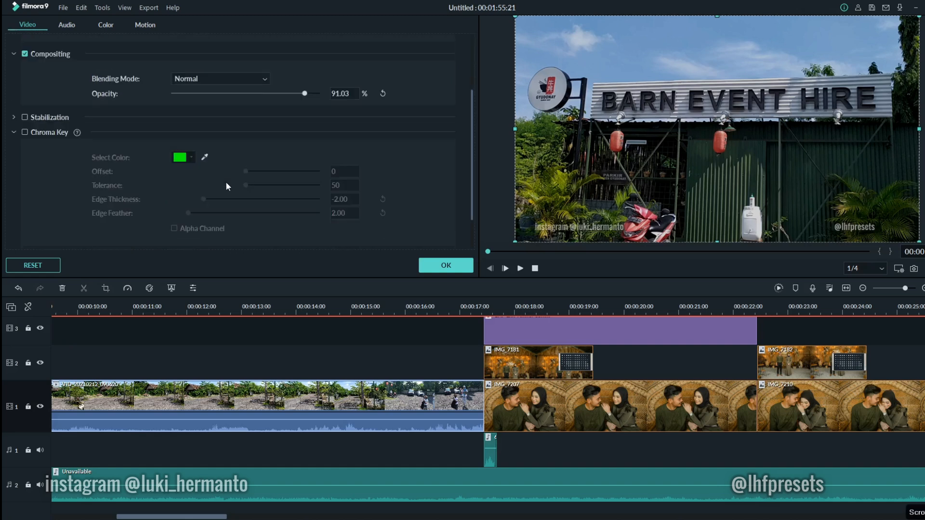
click(14, 117)
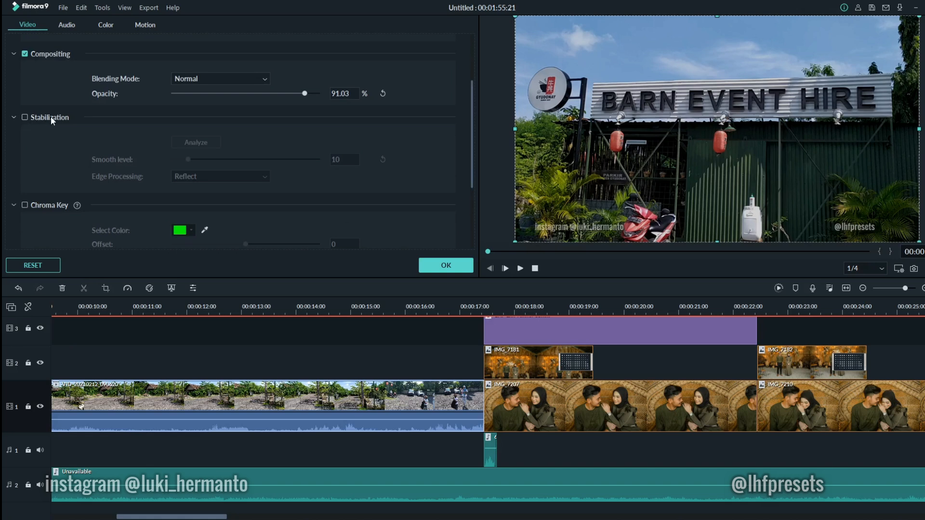
click(24, 117)
scroll(48, 119, down, 3)
scroll(155, 227, up, 3)
scroll(195, 237, down, 4)
scroll(482, 379, up, 4)
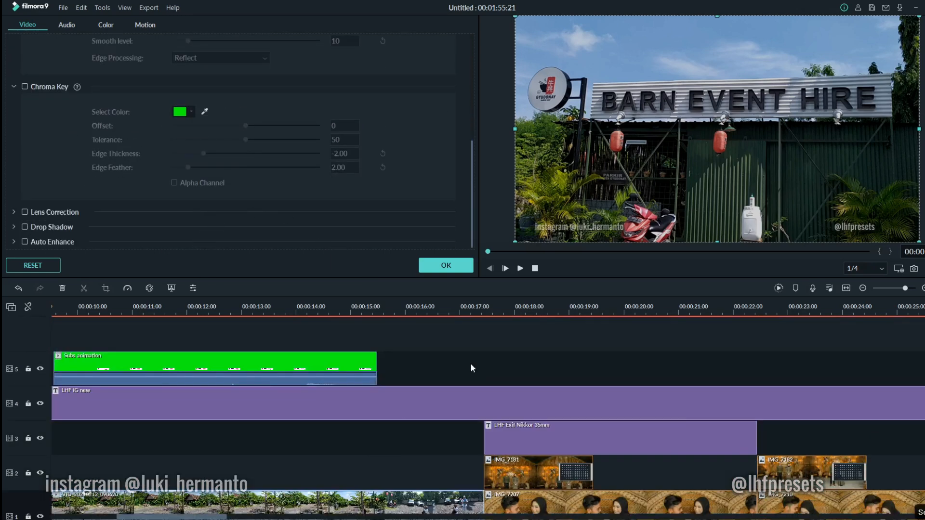
Examine the Subs animation clip's Chroma Key values and the camera profiles offered for Lens Correction
click(296, 360)
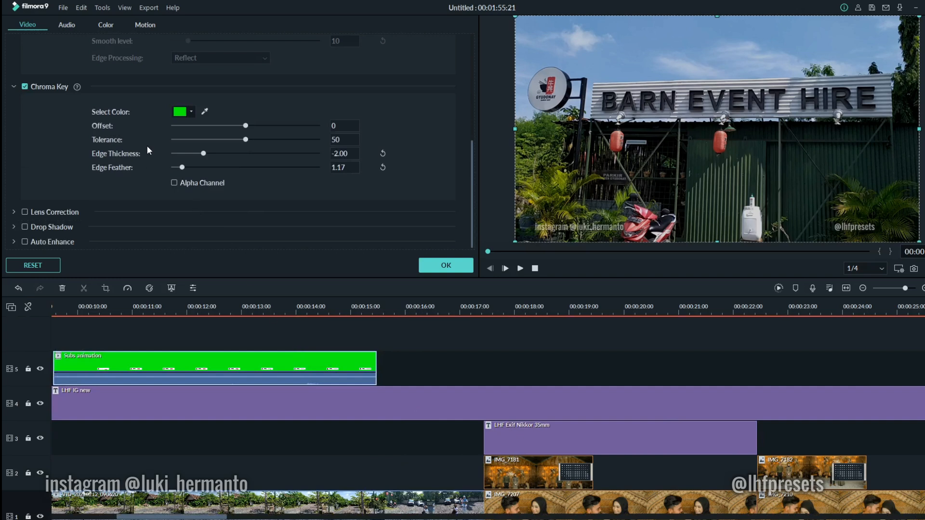
click(14, 212)
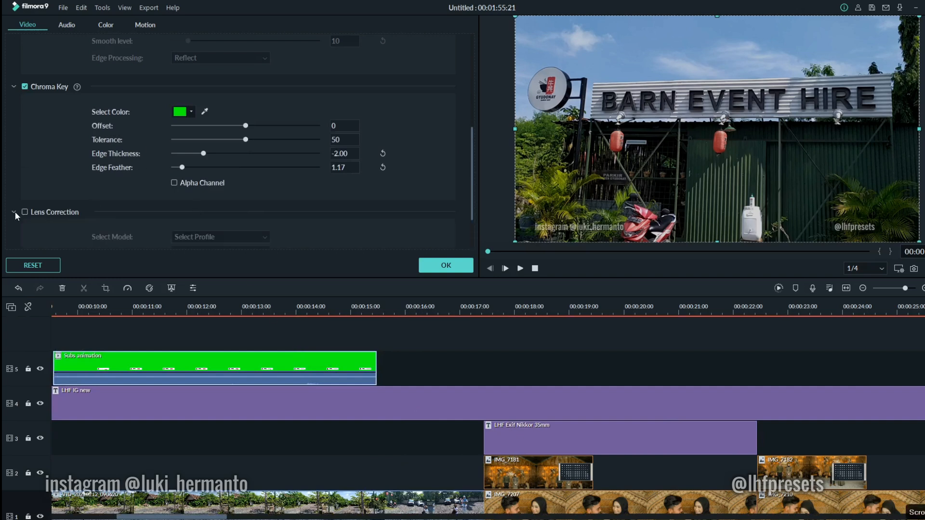
scroll(25, 211, down, 2)
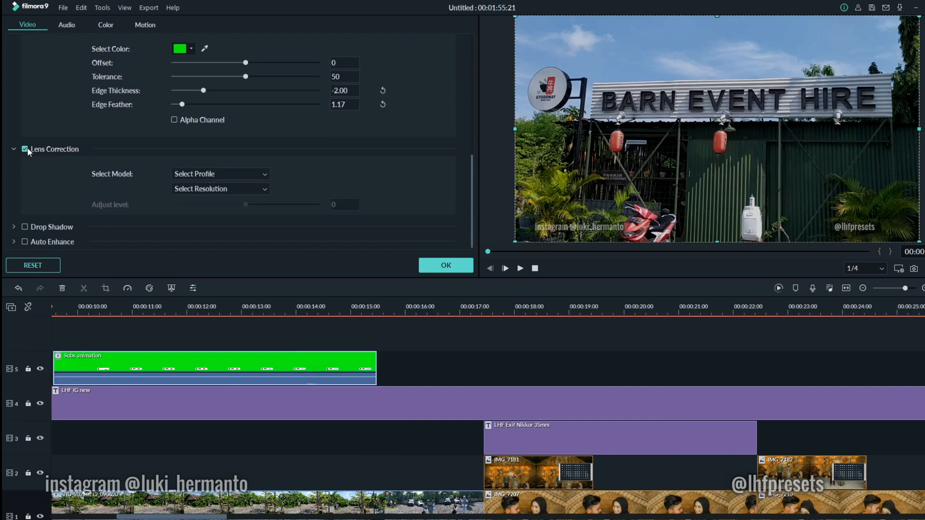
click(189, 172)
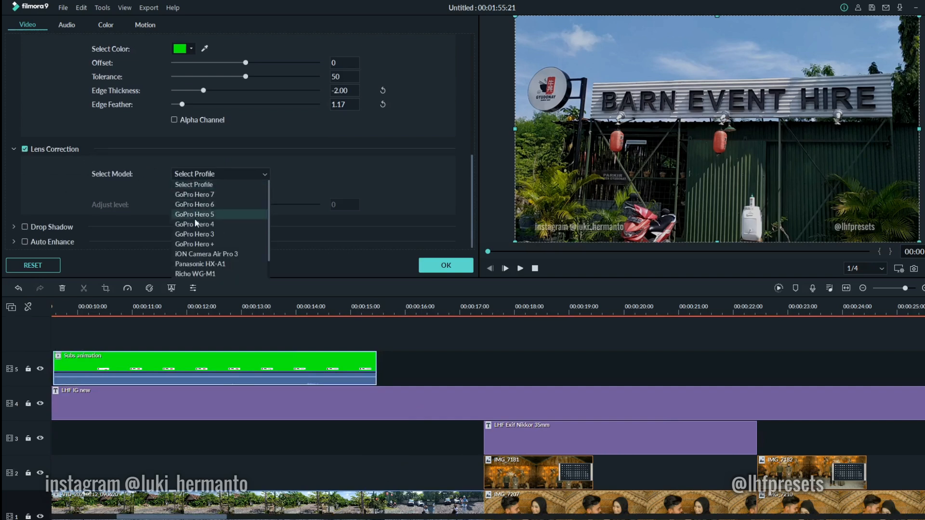
click(16, 224)
Try enabling Drop Shadow on the Subs animation clip, and turn it off again
click(14, 225)
scroll(77, 190, down, 1)
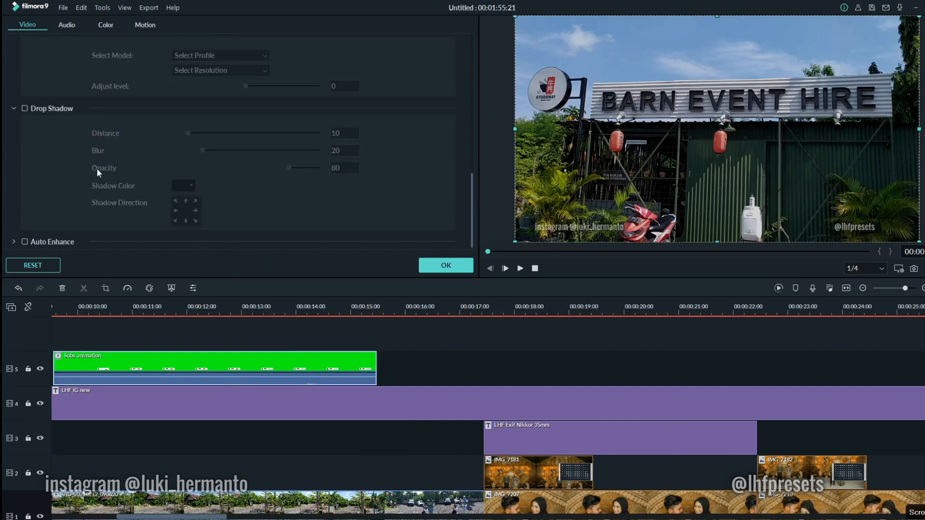
click(24, 107)
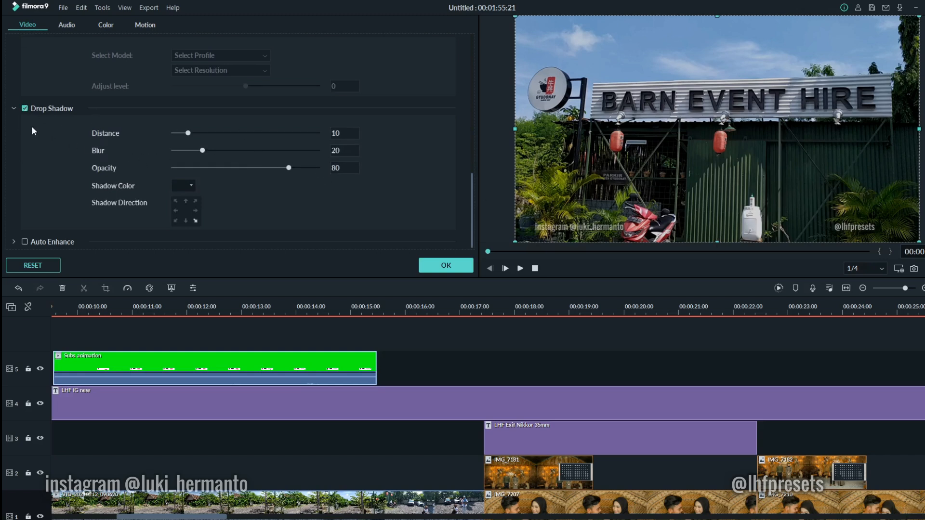
click(25, 108)
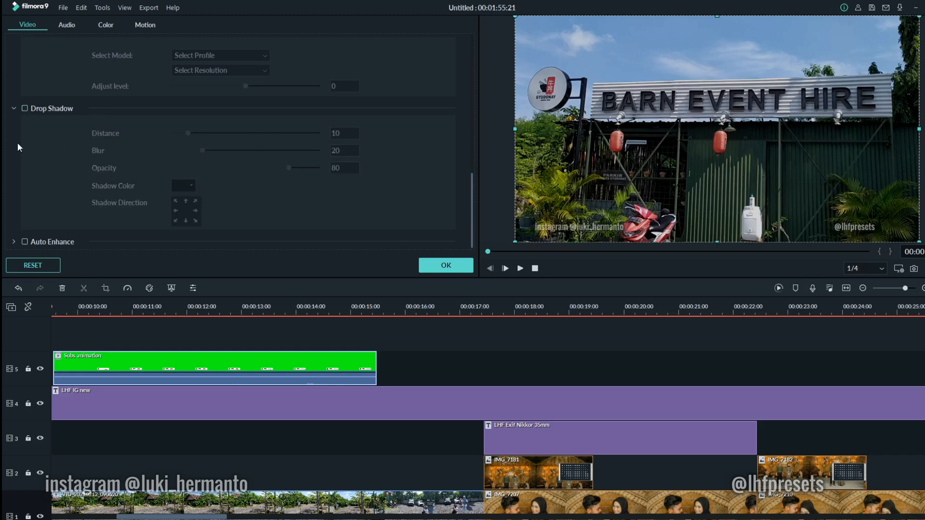
Look at the Auto Enhance options, and open the color enhancement, white balance and tone settings
click(15, 242)
scroll(40, 219, down, 3)
click(105, 25)
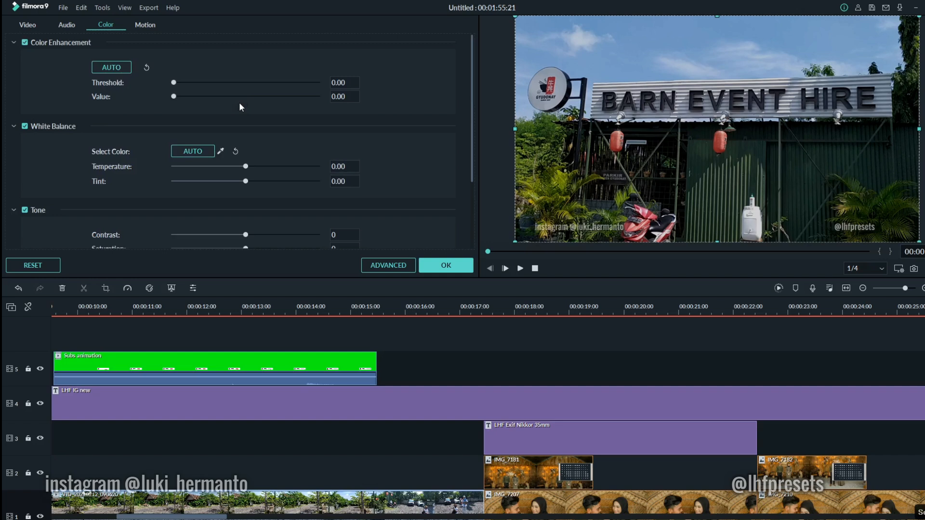
Try the Star Wars preset in Advanced Color Correction on the opening video clip, and reset all corrections
scroll(260, 149, down, 2)
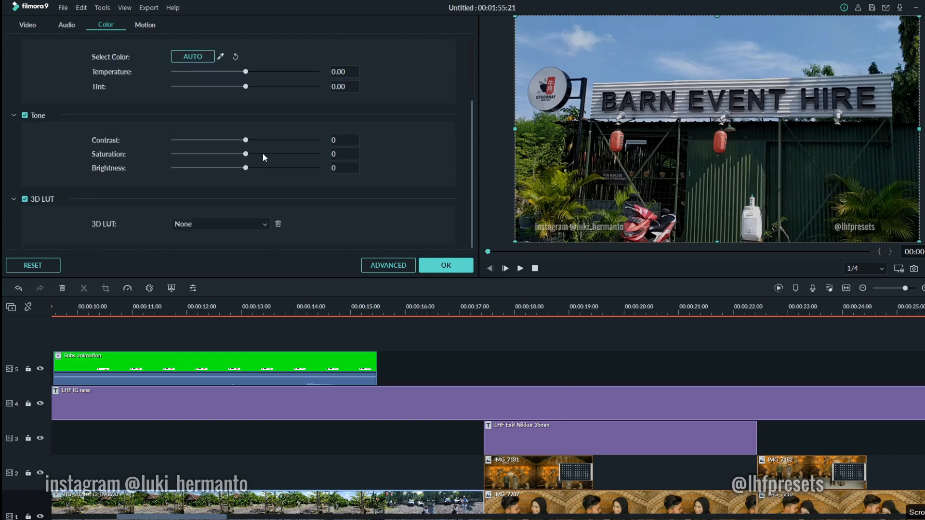
scroll(157, 141, up, 2)
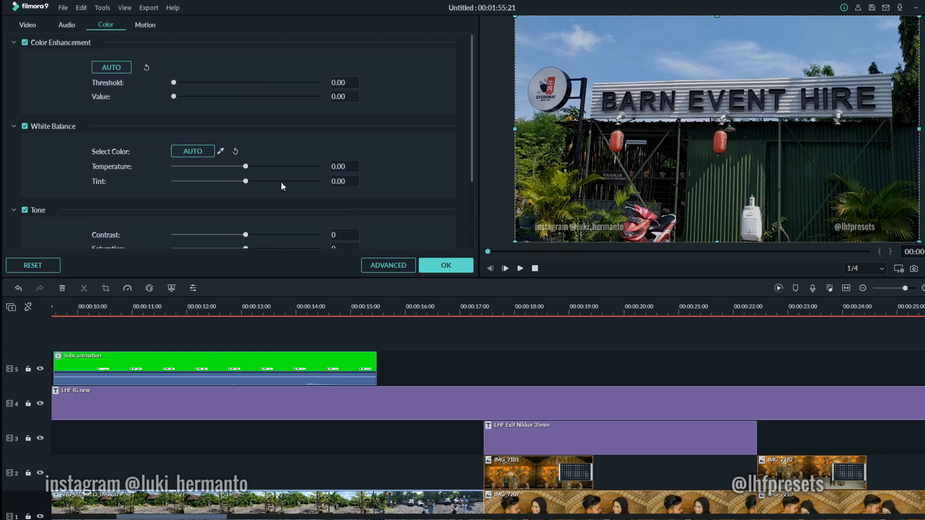
click(380, 265)
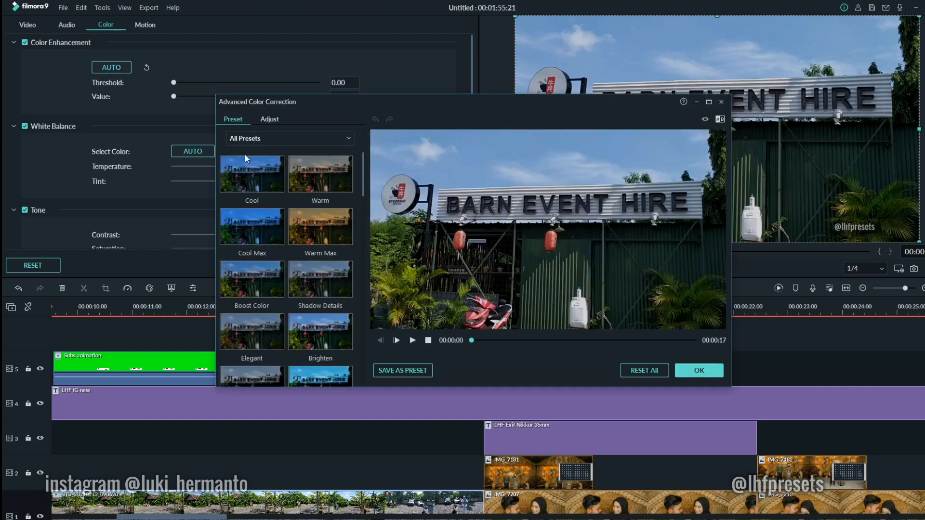
scroll(264, 186, down, 10)
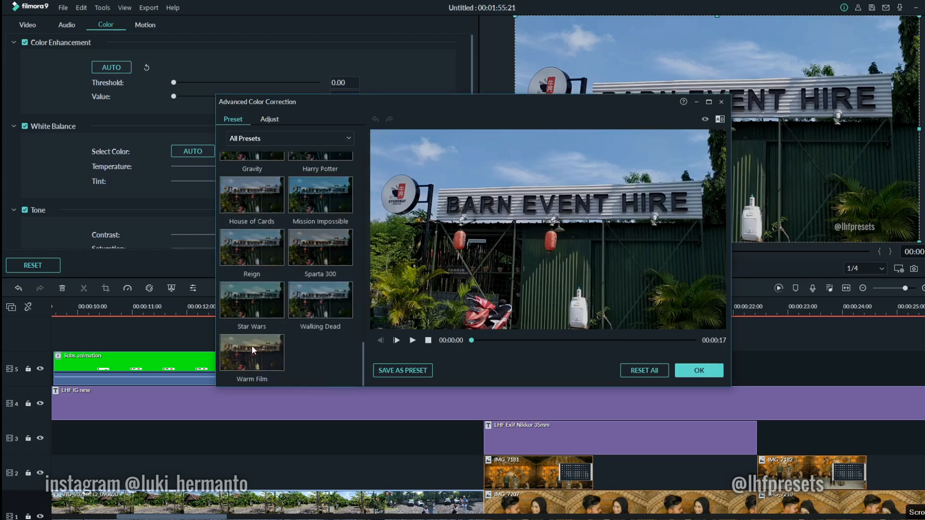
click(255, 301)
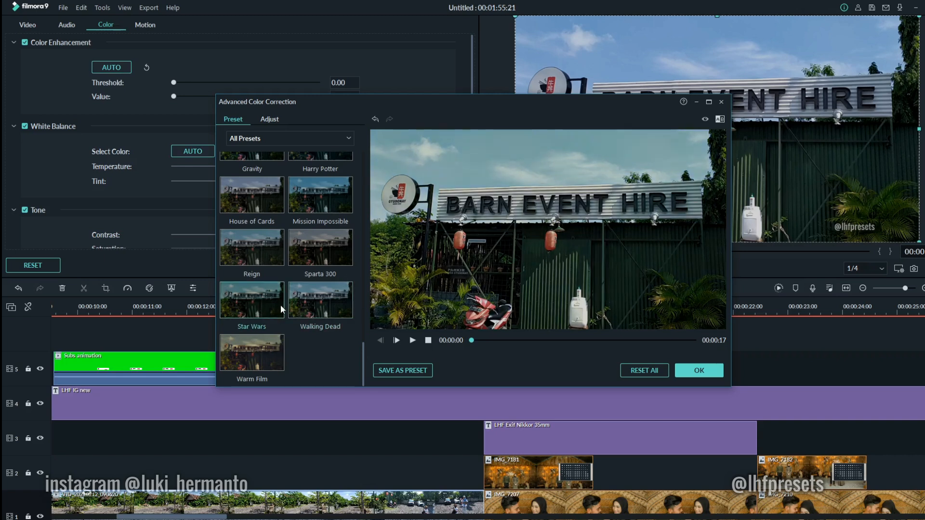
scroll(281, 305, up, 10)
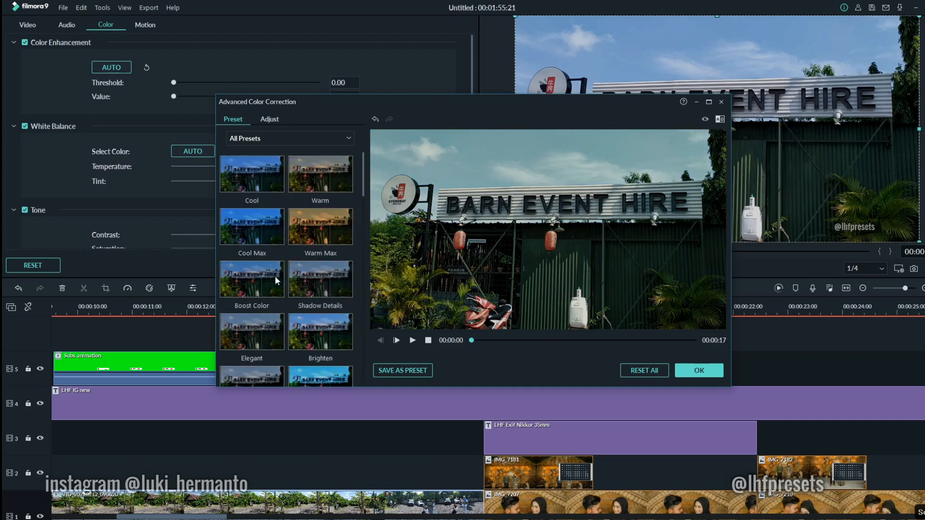
click(269, 119)
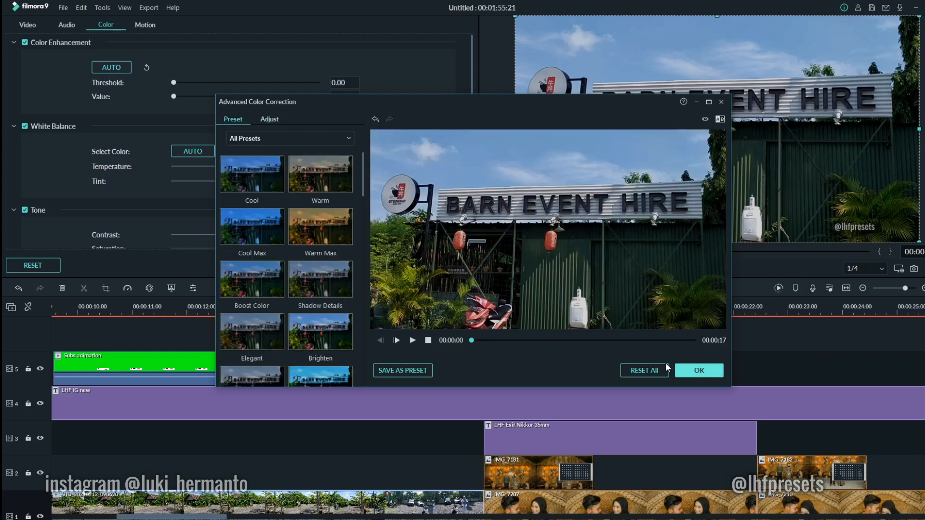
click(688, 369)
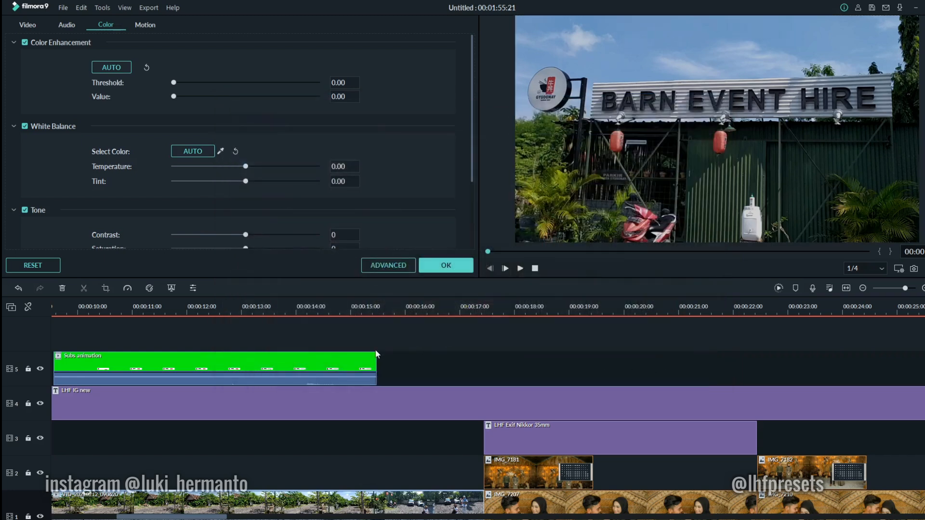
Look at the opening video clip's Motion animation presets and its Audio settings
drag(337, 309, 318, 323)
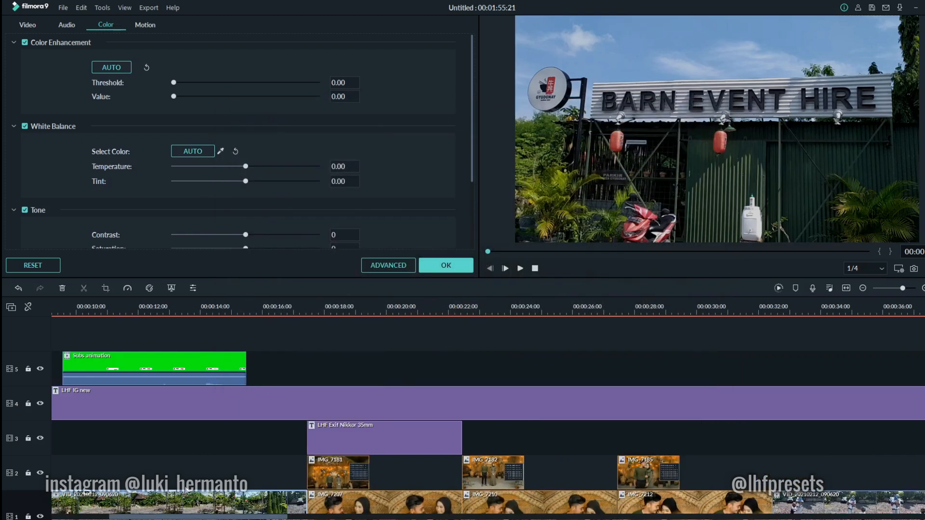
drag(183, 516, 157, 517)
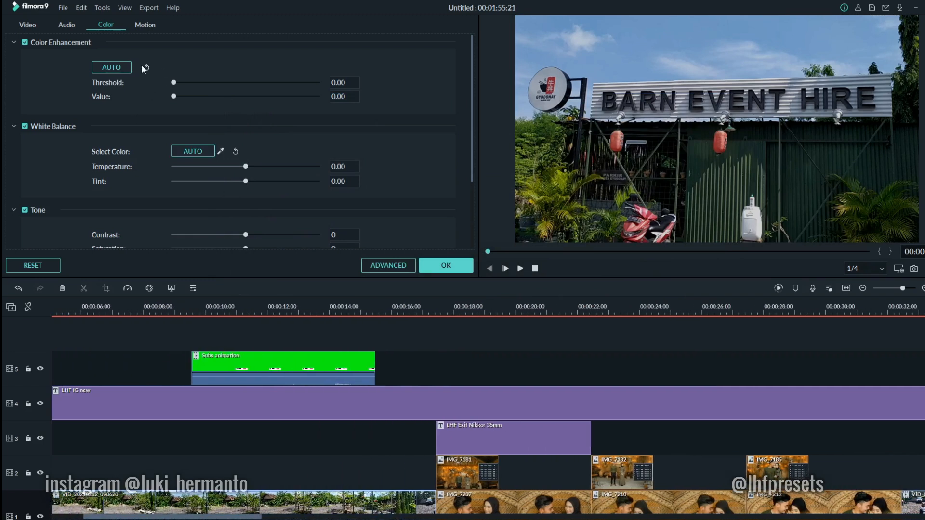
click(147, 25)
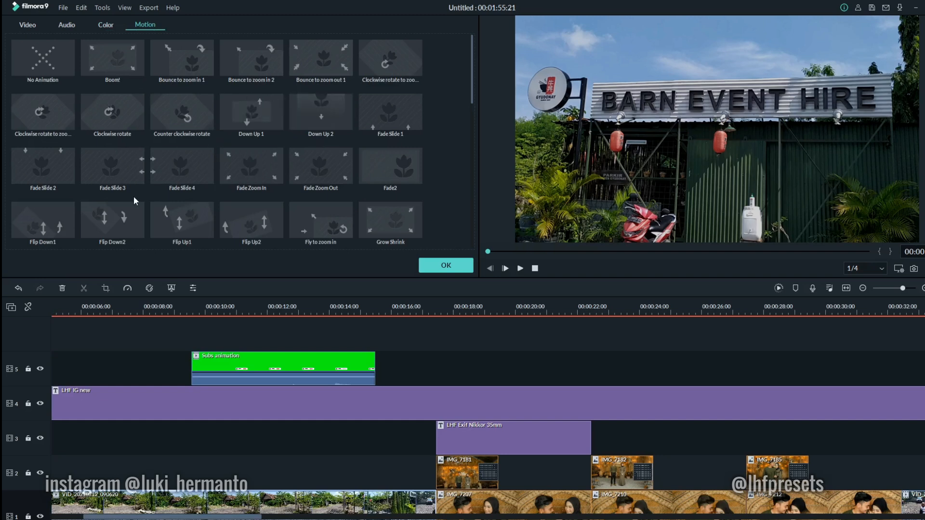
click(67, 26)
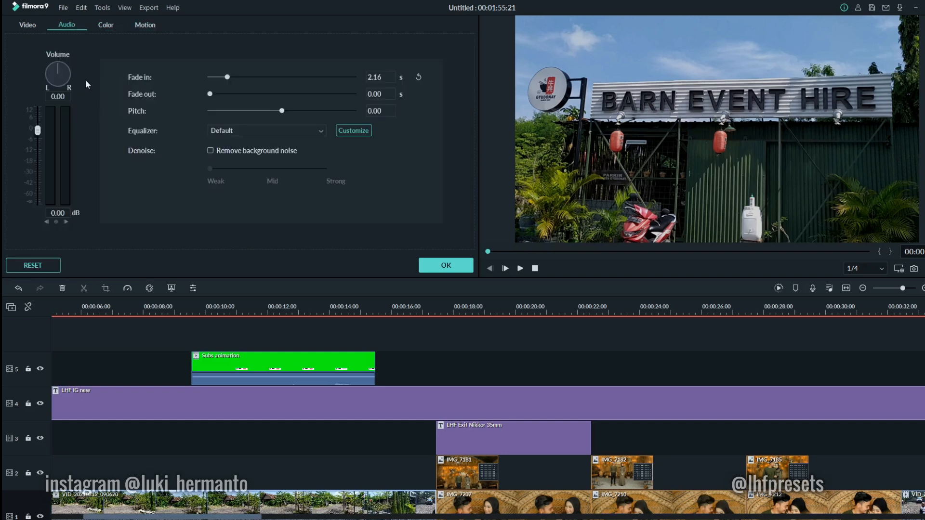
Raise the opening video clip's volume to 12 dB and play it back from about the 7-second mark
double_click(162, 398)
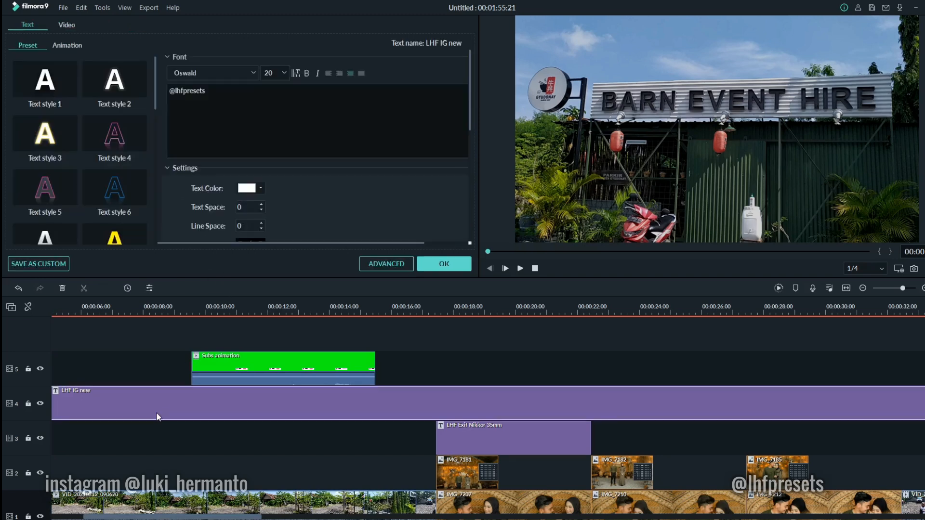
scroll(138, 404, down, 2)
scroll(138, 407, down, 2)
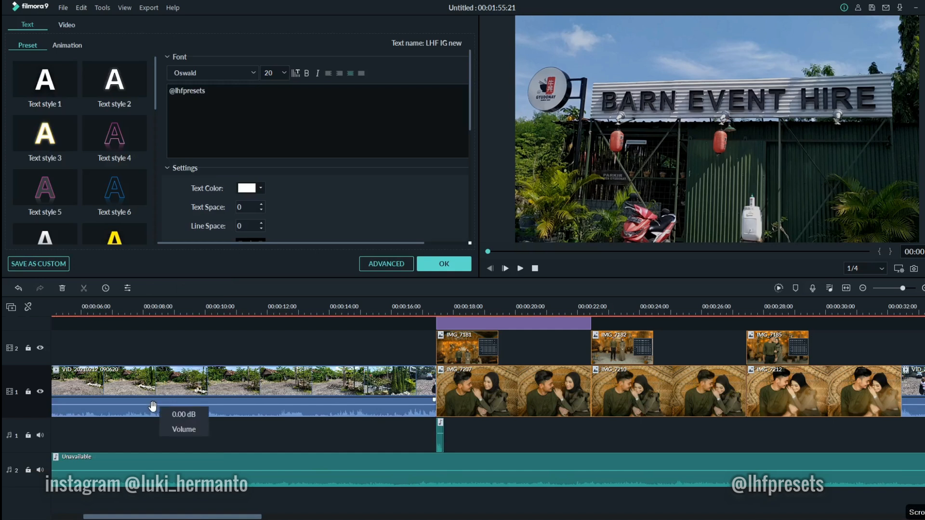
double_click(159, 386)
drag(158, 403, 160, 388)
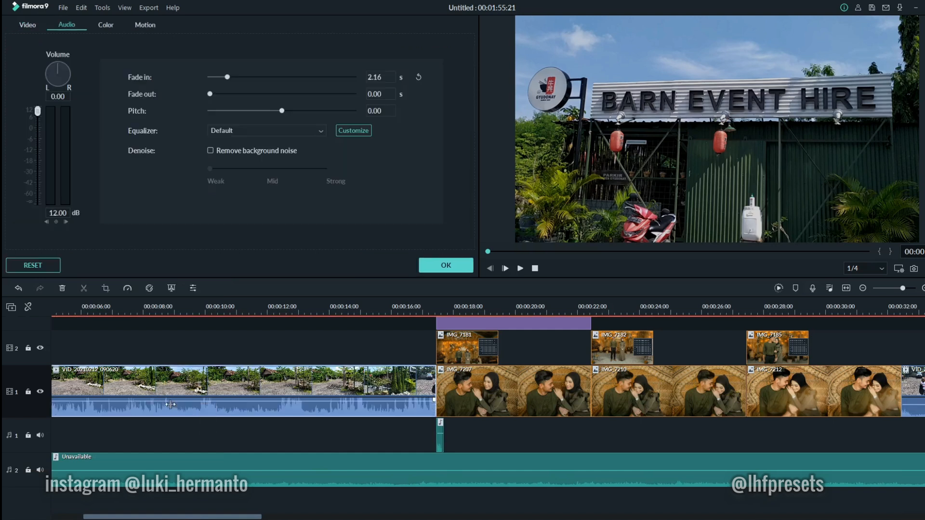
click(137, 307)
key(space)
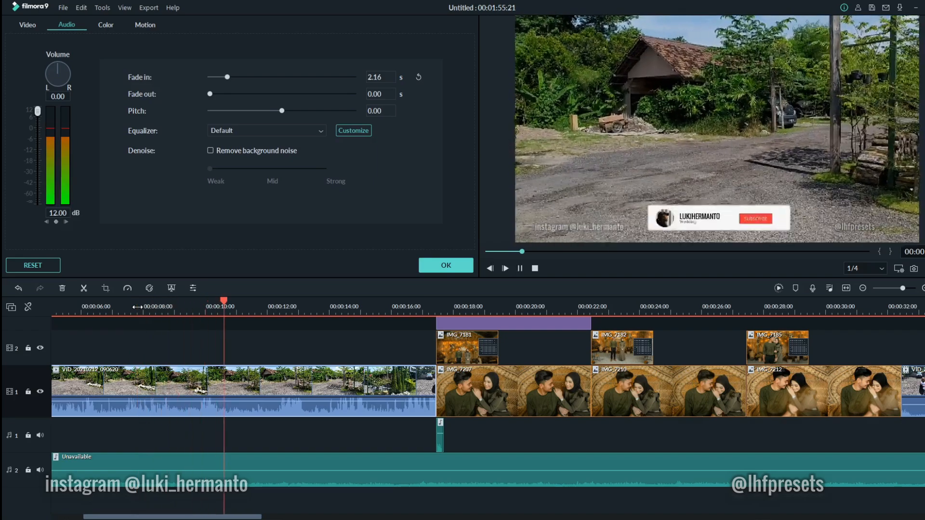
key(space)
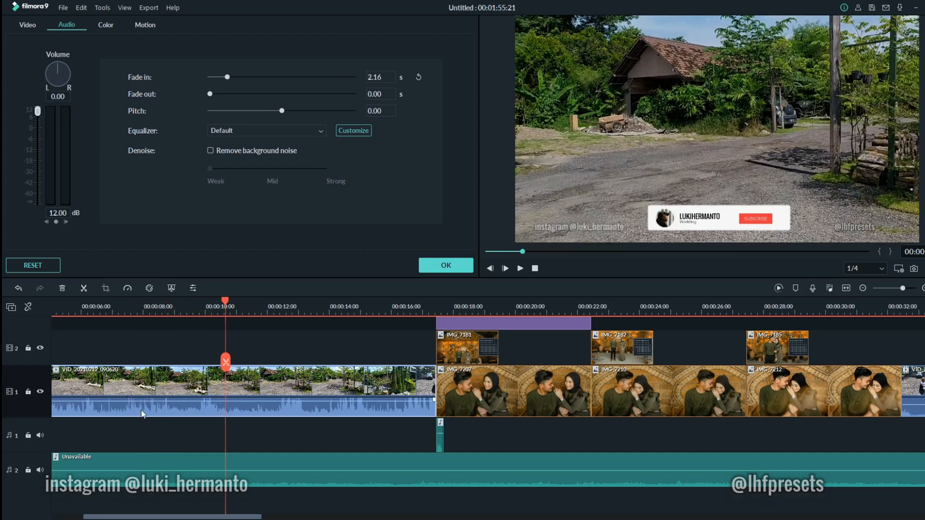
Customize the clip's equalizer from 31 to 16k with 6.25, 4.17, 2.08, 1.33, 1.33, 2.08, 3.79, 5.12, 6.63 and 7.58
click(354, 133)
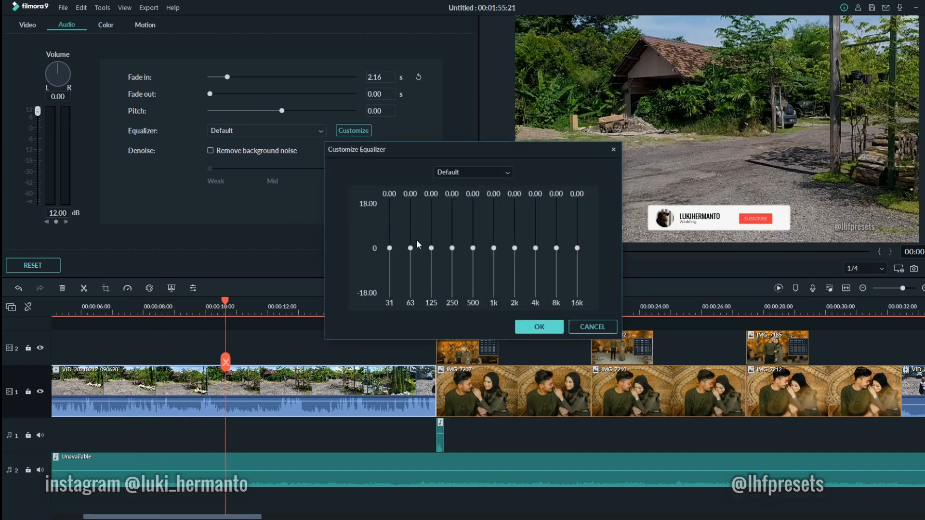
click(613, 150)
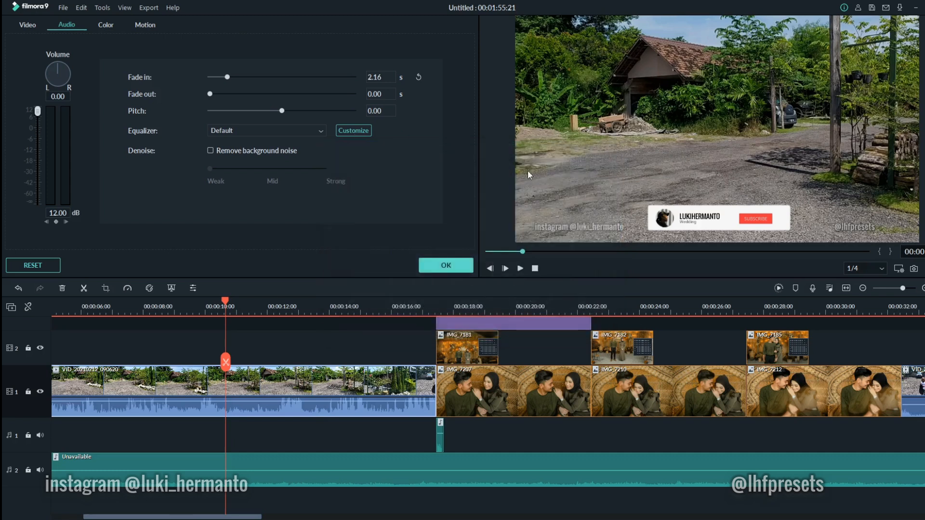
click(310, 131)
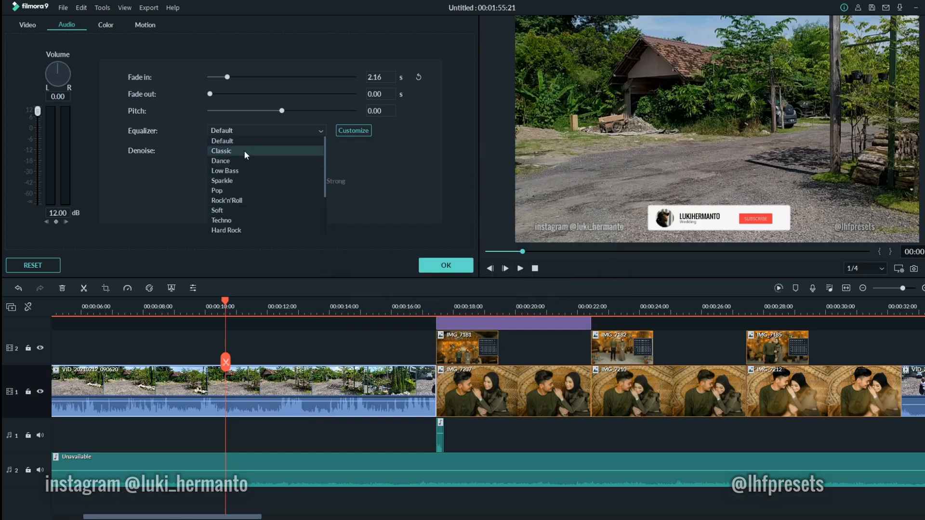
click(365, 131)
click(365, 131)
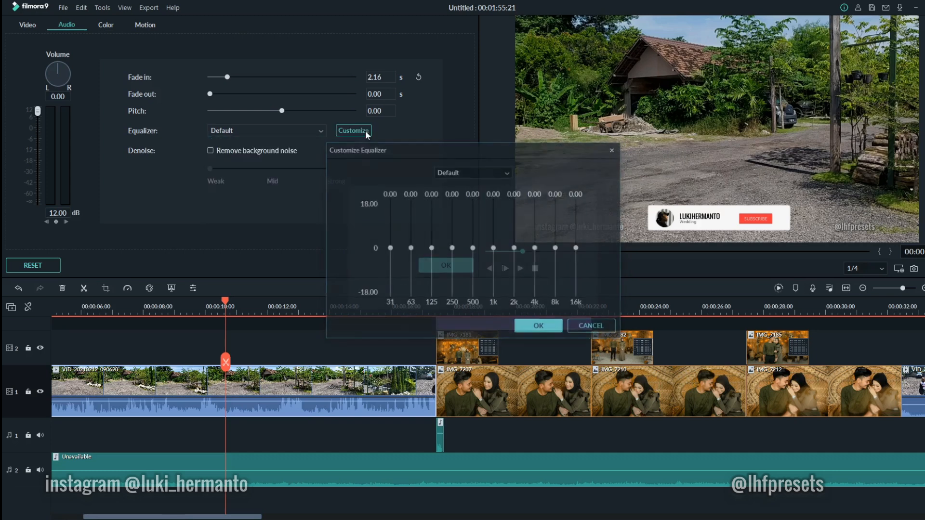
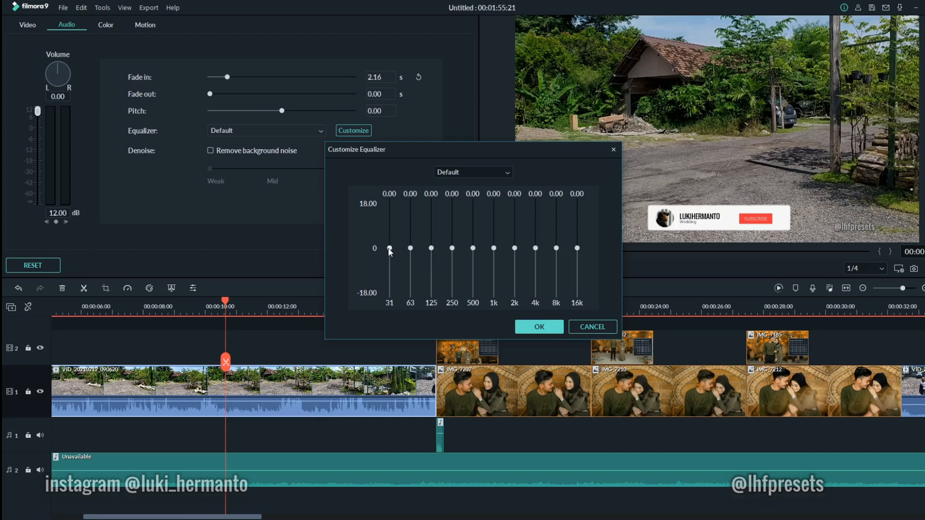
drag(390, 249, 578, 232)
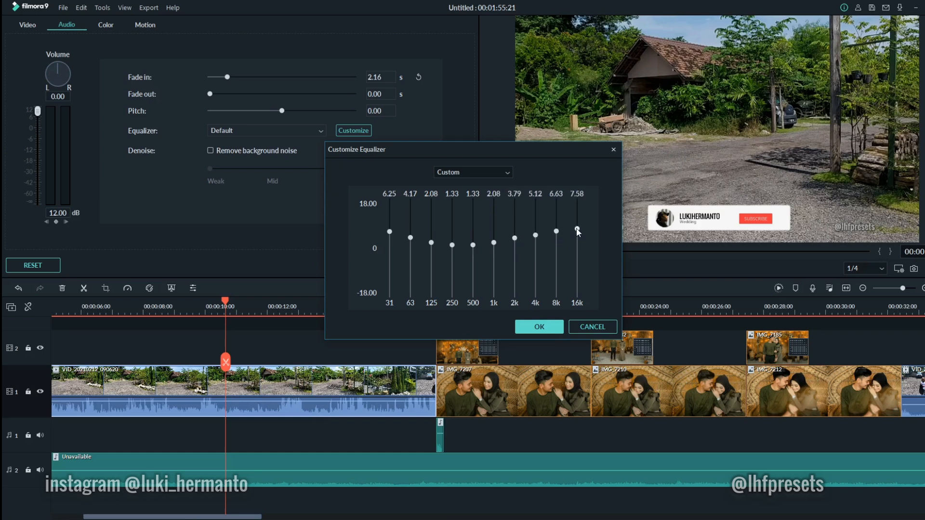
click(539, 327)
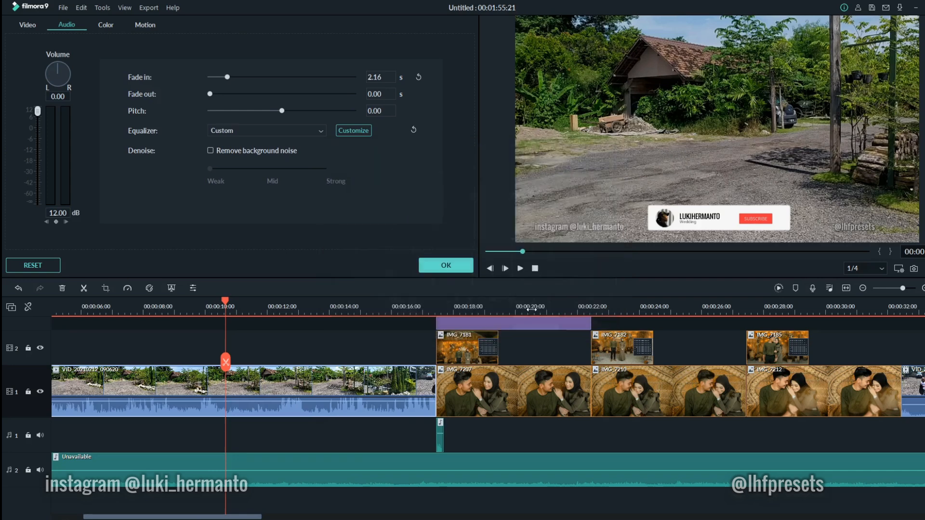
Play the opening clip with the custom equalizer, compare it with the Default equalizer, and restore the custom setting
click(520, 268)
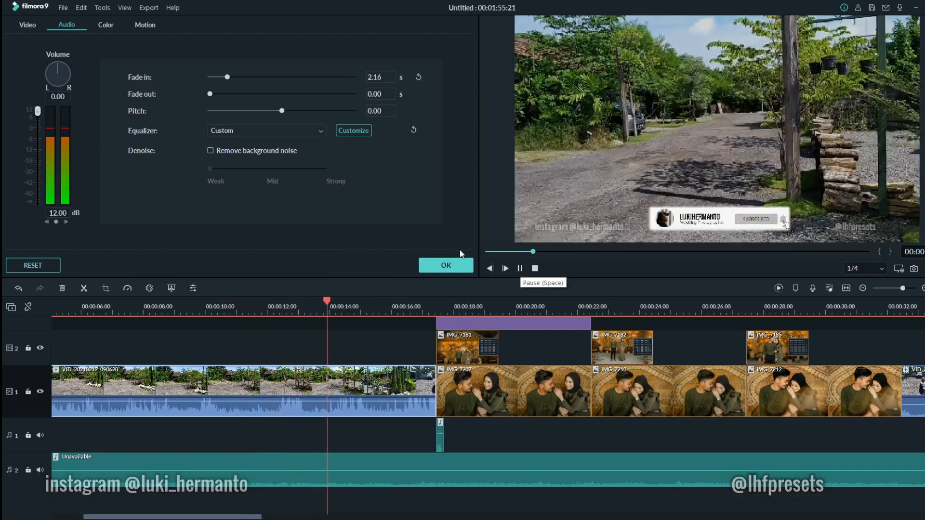
click(94, 308)
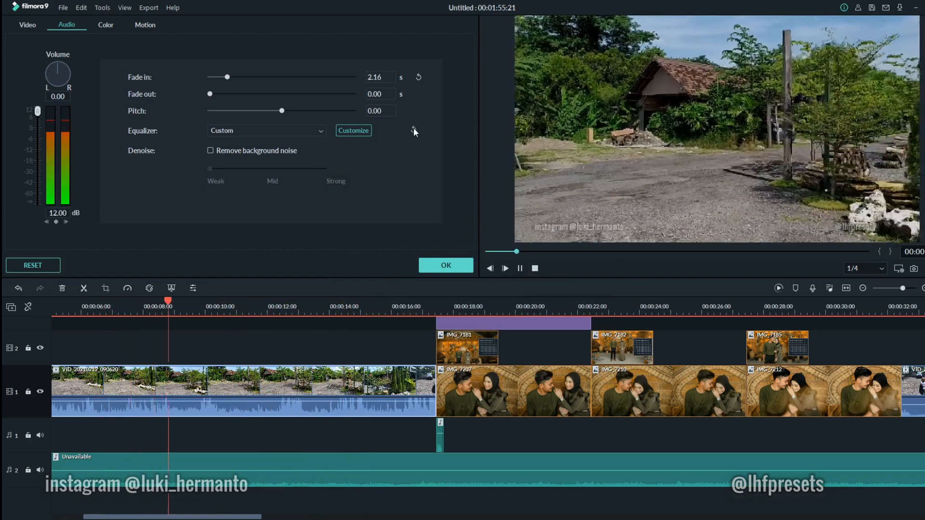
key(space)
click(413, 129)
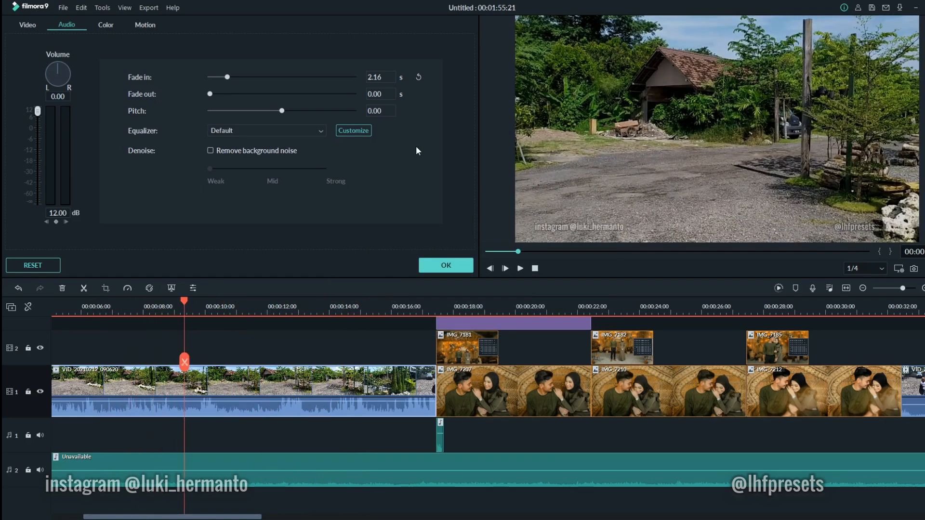
key(space)
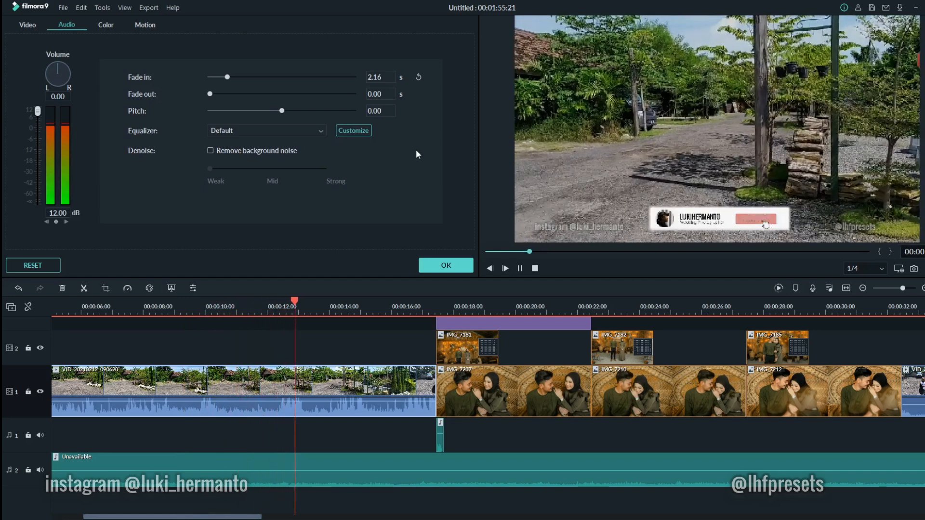
key(space)
key(ctrl+z)
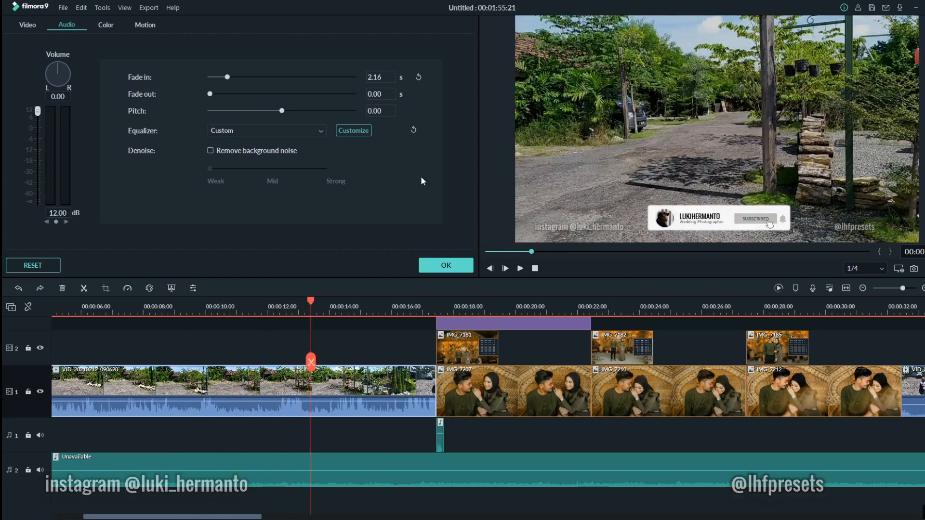
key(space)
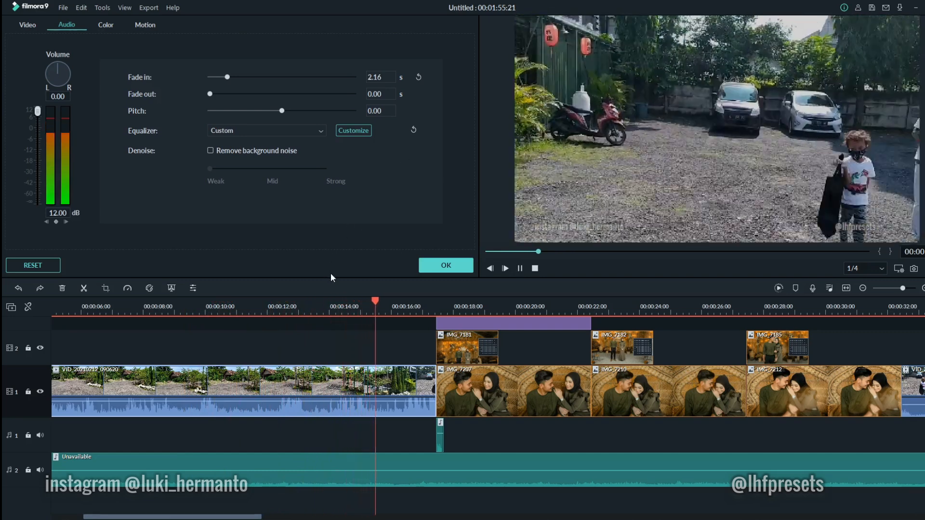
key(space)
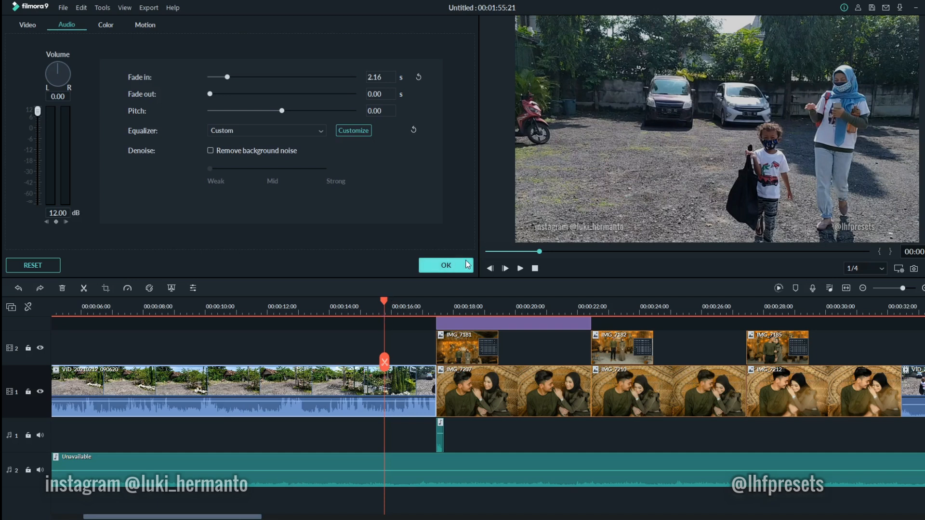
Extend the background music to end at 00:01:55:21, and add volume keyframes near the last video clip's end, raising the second to 0.43 dB
drag(384, 302, 217, 323)
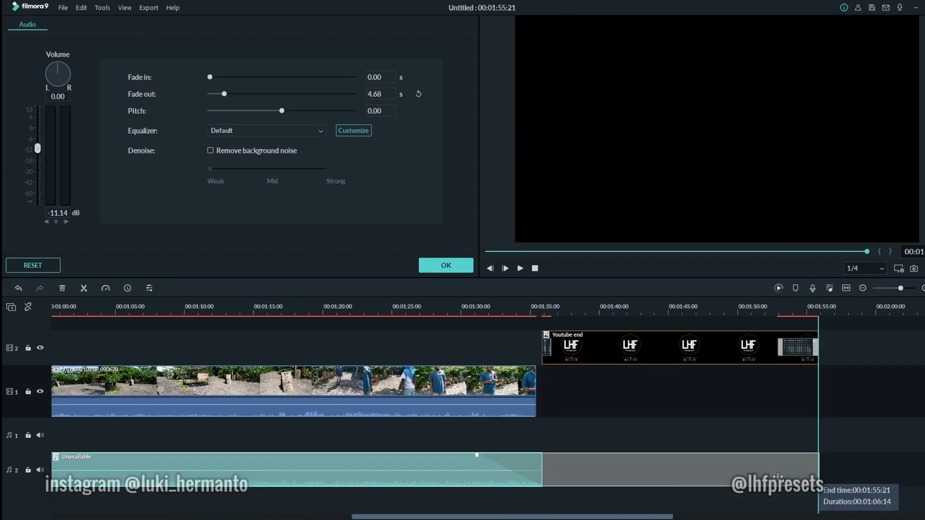
drag(777, 475, 777, 476)
click(522, 318)
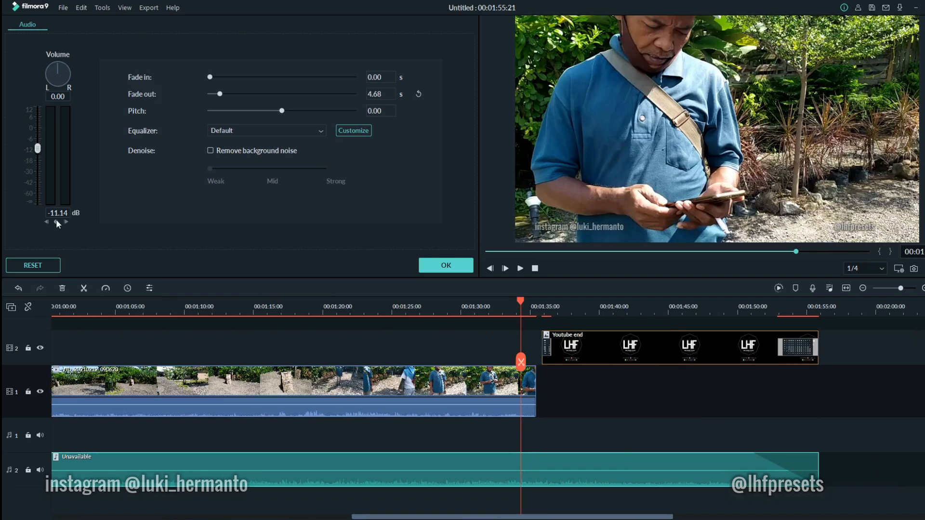
key(shift+Right)
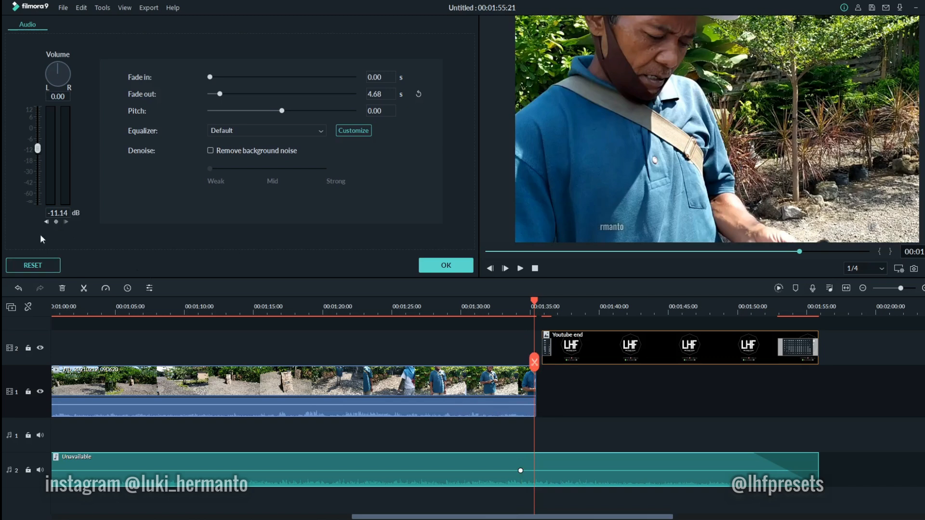
click(56, 221)
drag(591, 471, 590, 464)
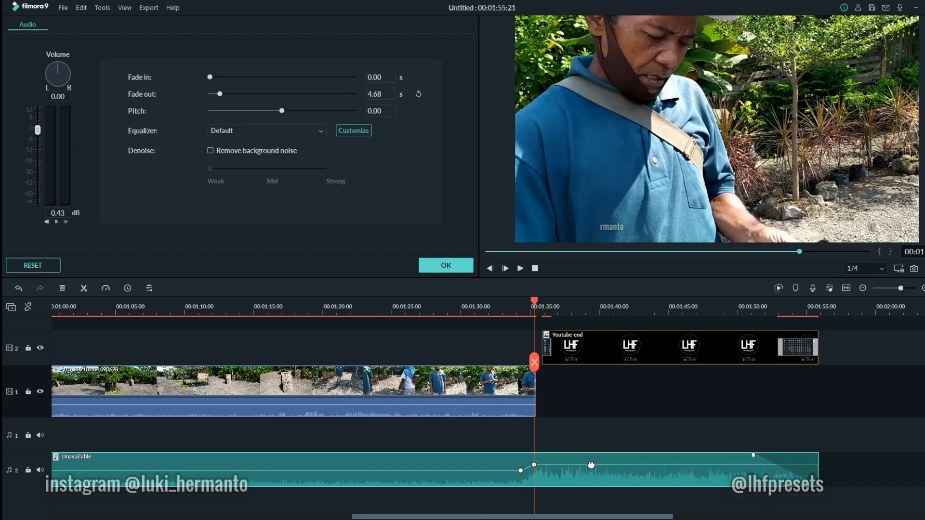
Play the passage from the last video clip into the end screen to check the music volume rise, and accept the audio settings
click(496, 302)
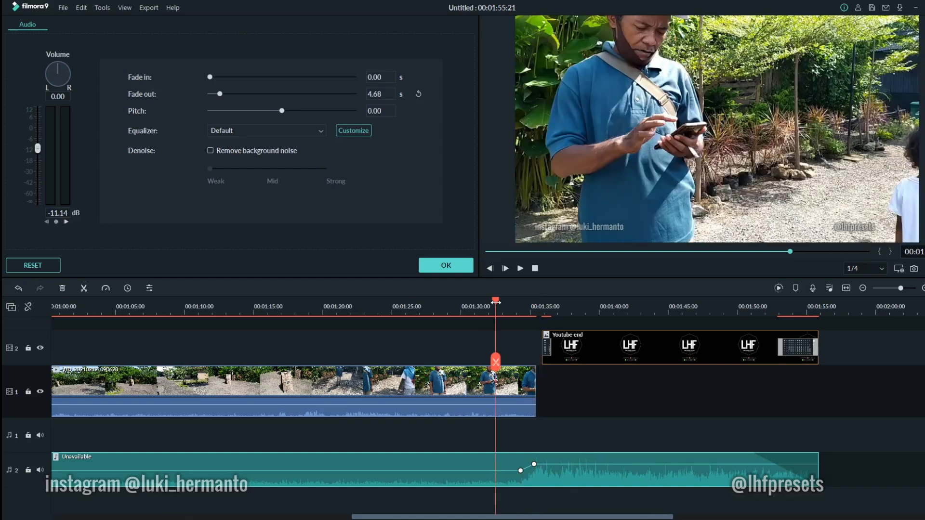
key(space)
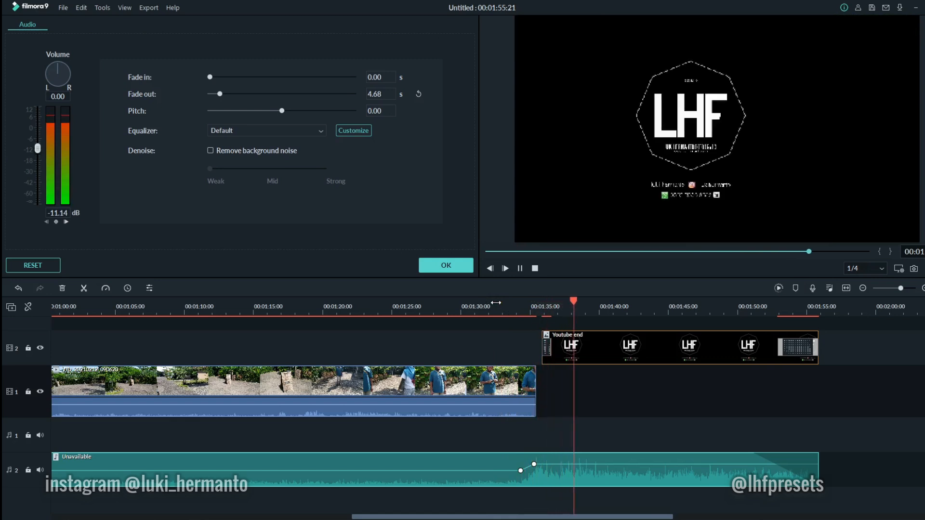
click(445, 265)
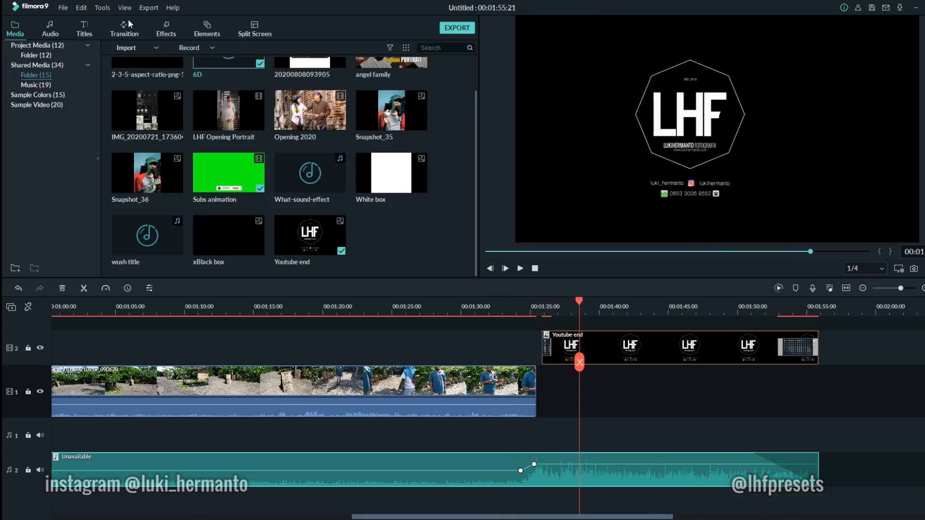
Add a Dissolve transition to the end of the last video clip and play back that passage
click(129, 26)
click(147, 86)
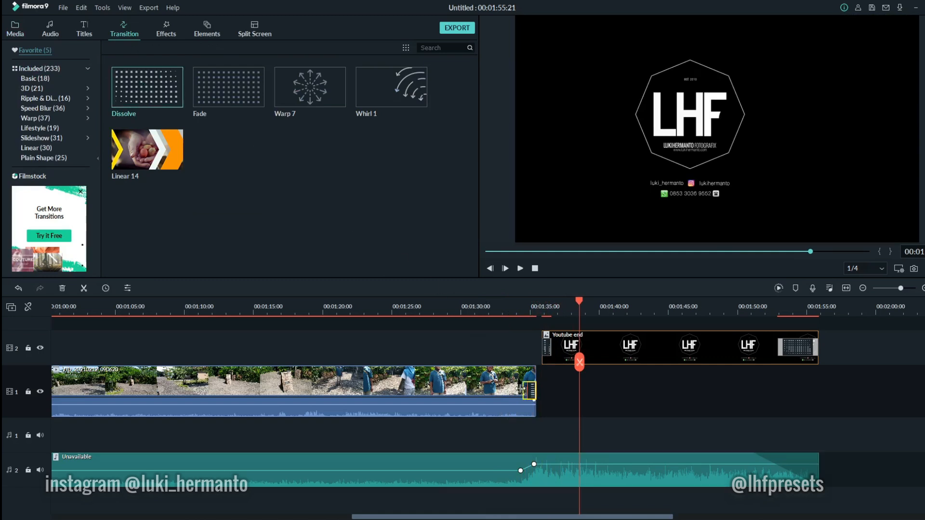
click(498, 304)
key(space)
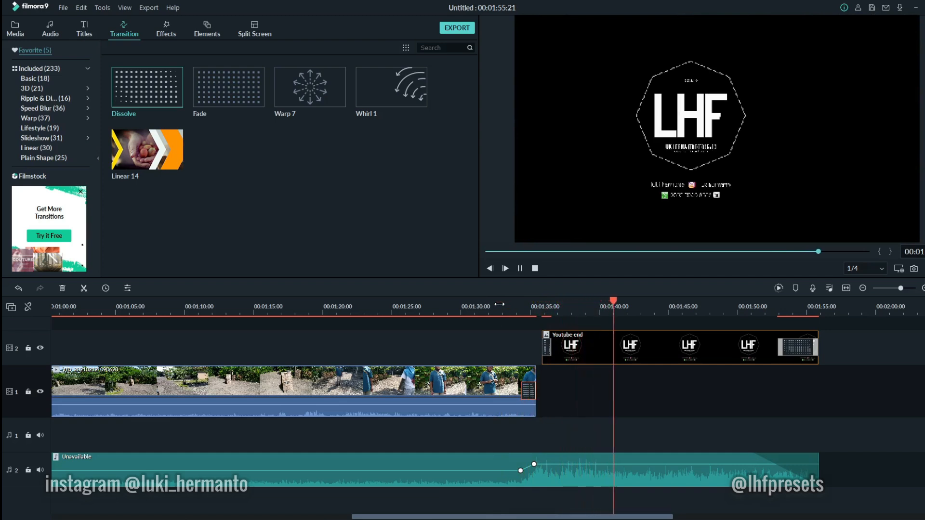
click(520, 268)
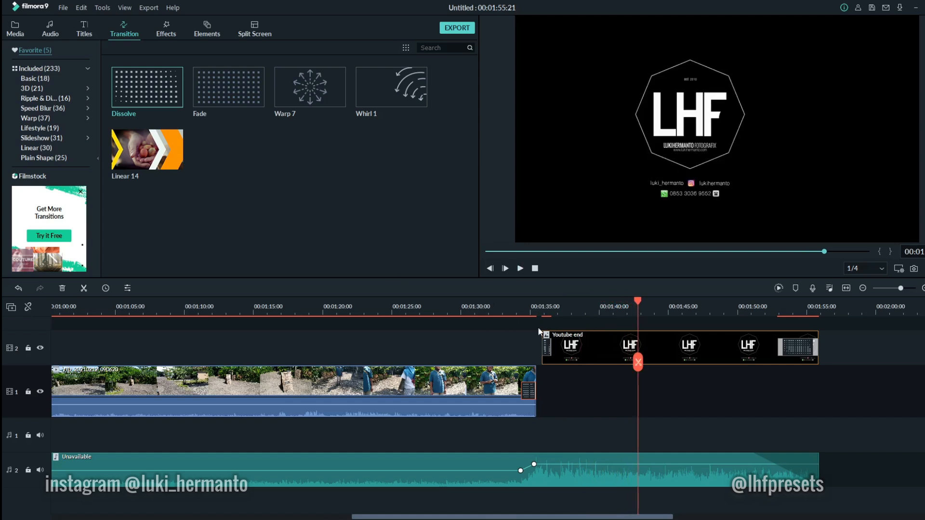
Copy the LHF Exif Nikkor 35mm title over the first photo together with its 6D sound effect
drag(474, 305, 306, 320)
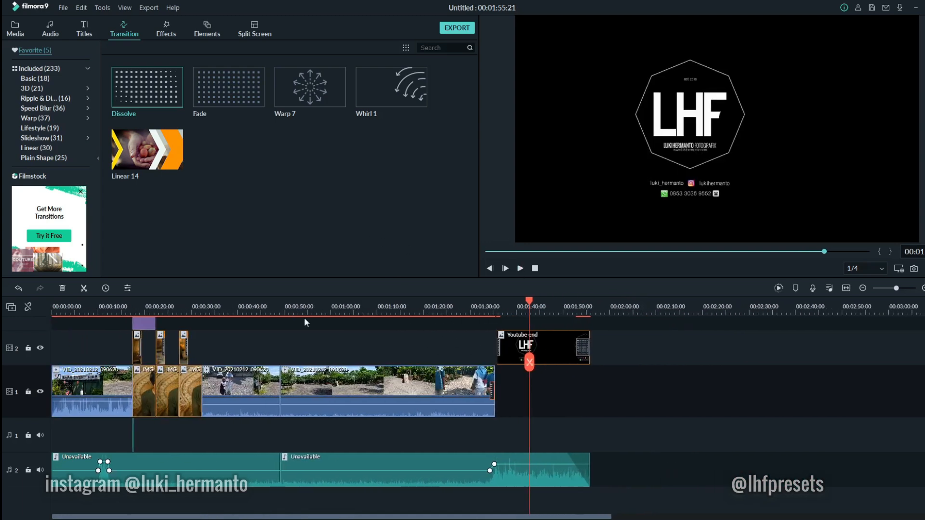
scroll(153, 472, up, 2)
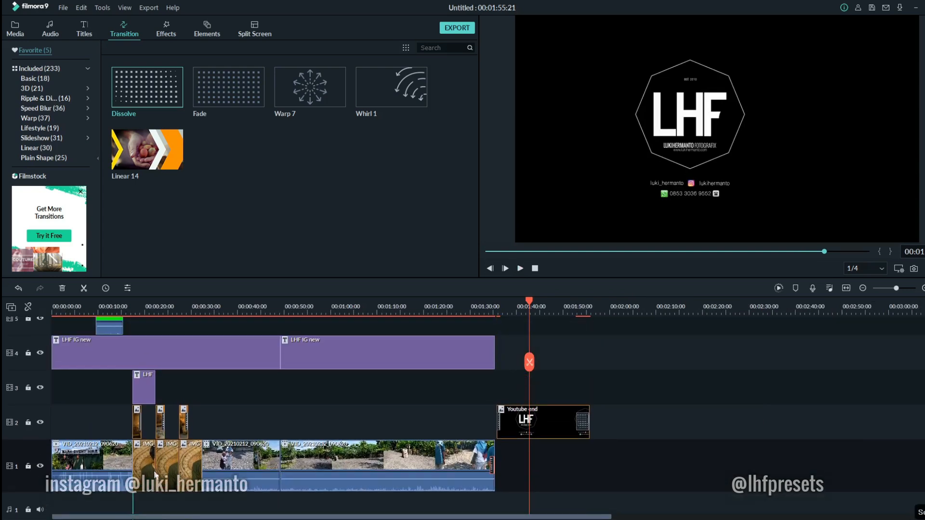
scroll(158, 470, up, 3)
scroll(158, 469, down, 2)
scroll(159, 464, down, 3)
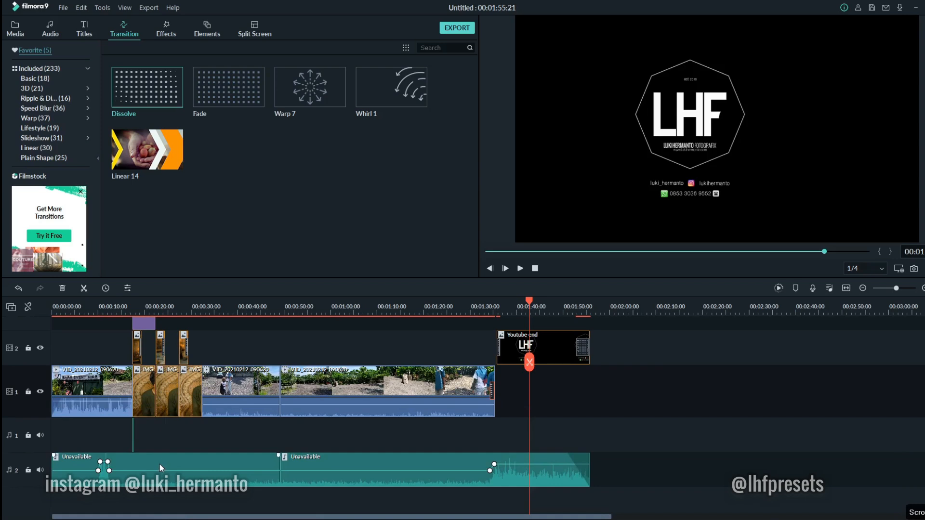
scroll(159, 468, up, 1)
scroll(228, 349, up, 2)
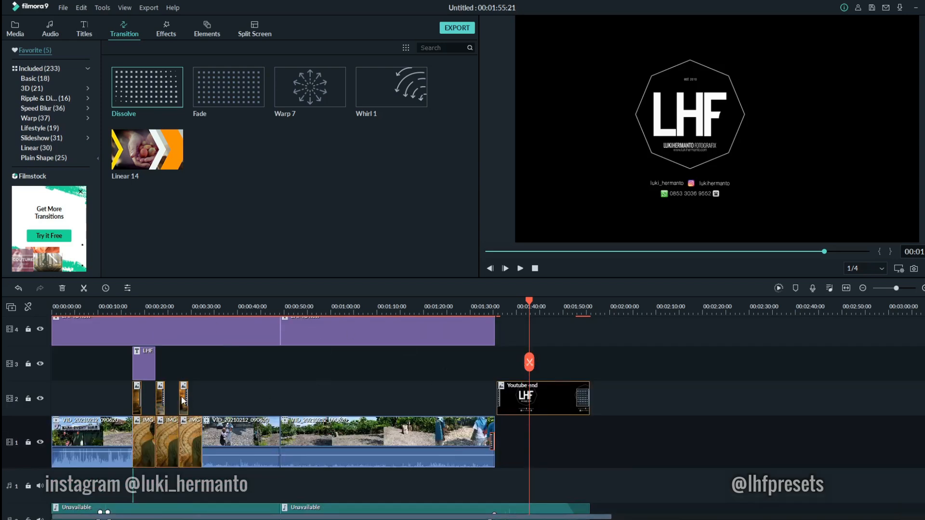
scroll(183, 399, up, 1)
scroll(148, 403, down, 3)
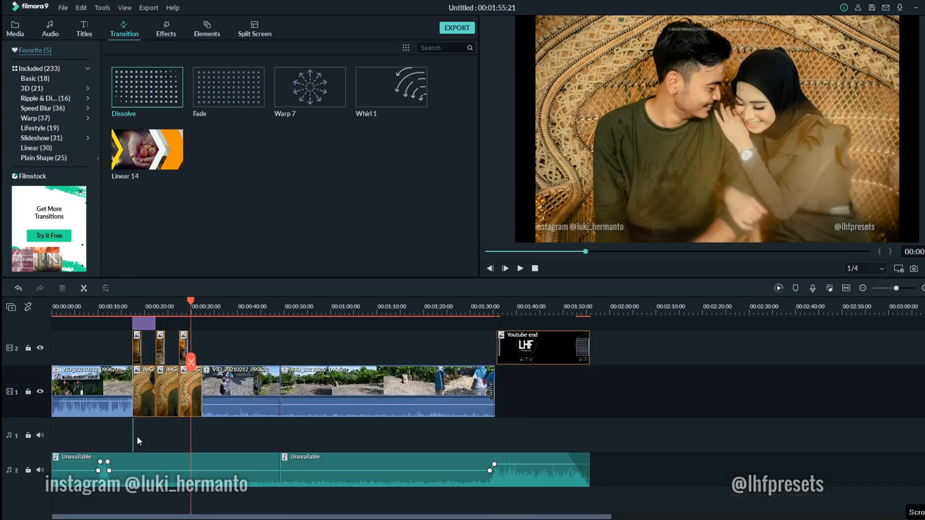
scroll(136, 435, up, 1)
right_click(139, 334)
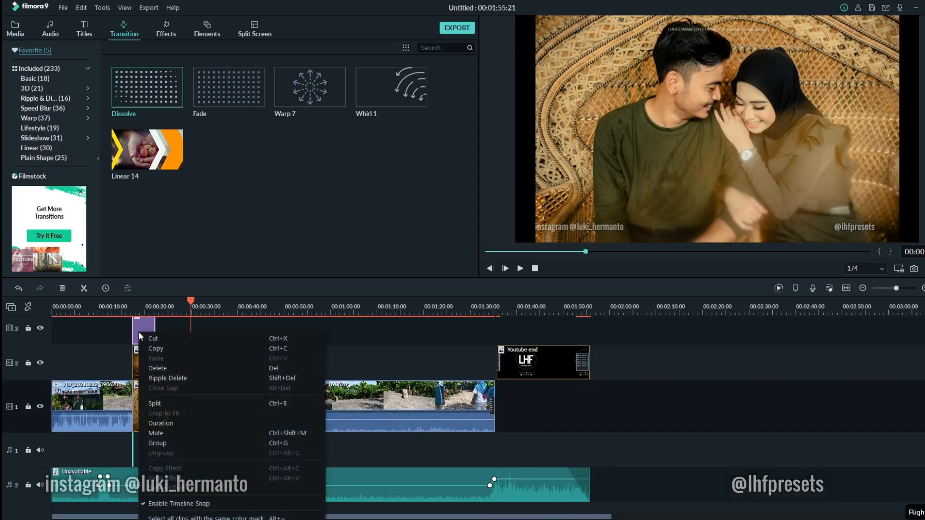
click(157, 349)
Position the playhead exactly at the end of the LHF Exif title, where the second photo begins
scroll(157, 337, up, 1)
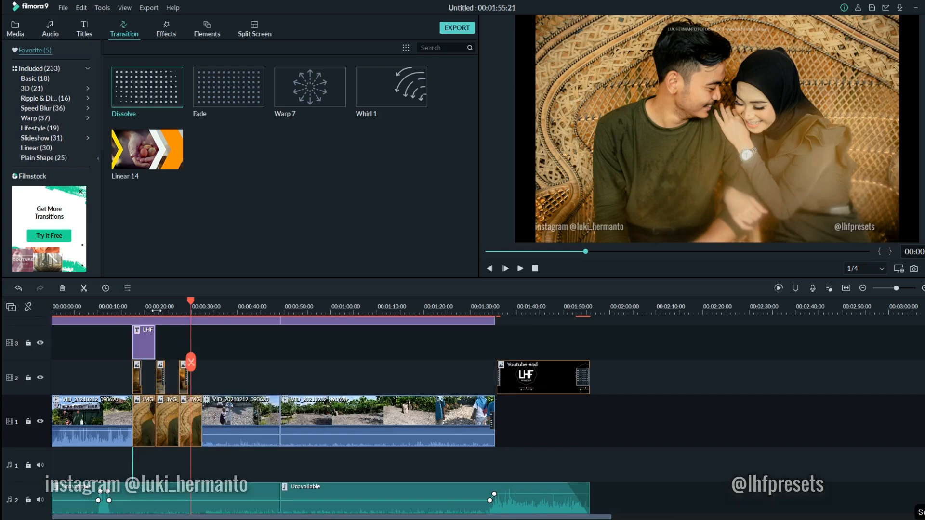
click(156, 310)
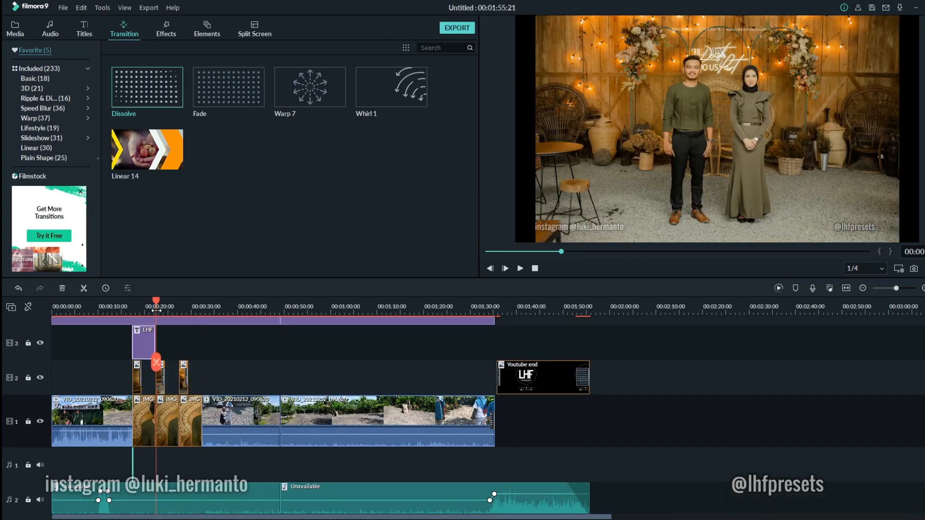
scroll(161, 307, up, 4)
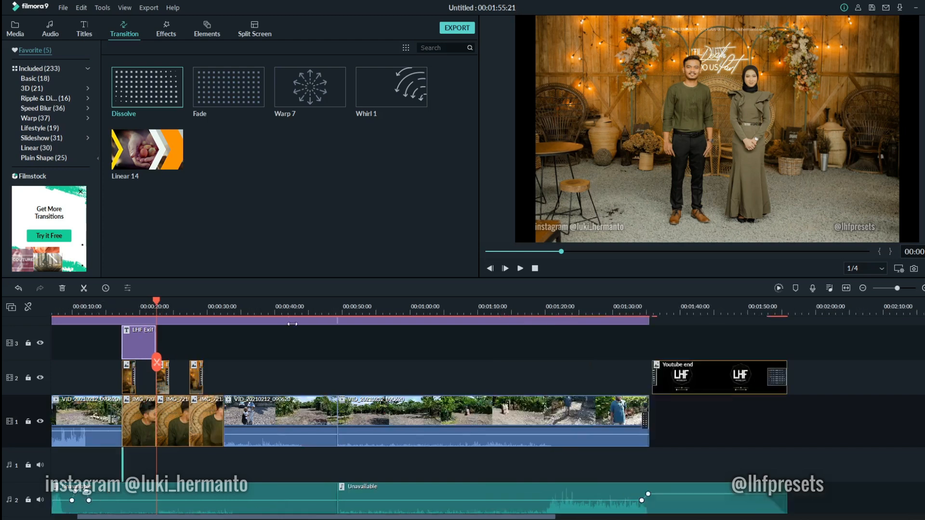
drag(158, 305, 156, 305)
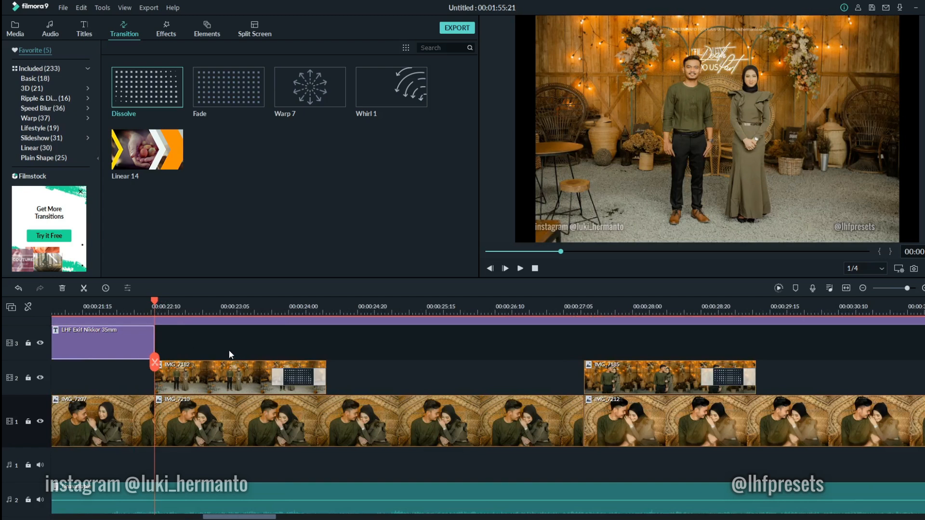
Try to paste the copied title and sound effect at the second photo's start, and undo the paste
right_click(180, 339)
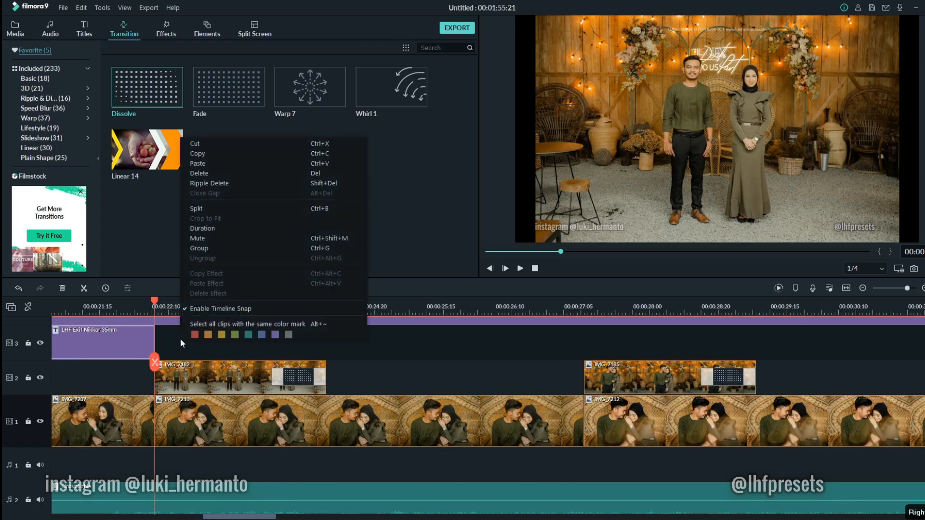
click(201, 164)
scroll(247, 380, down, 1)
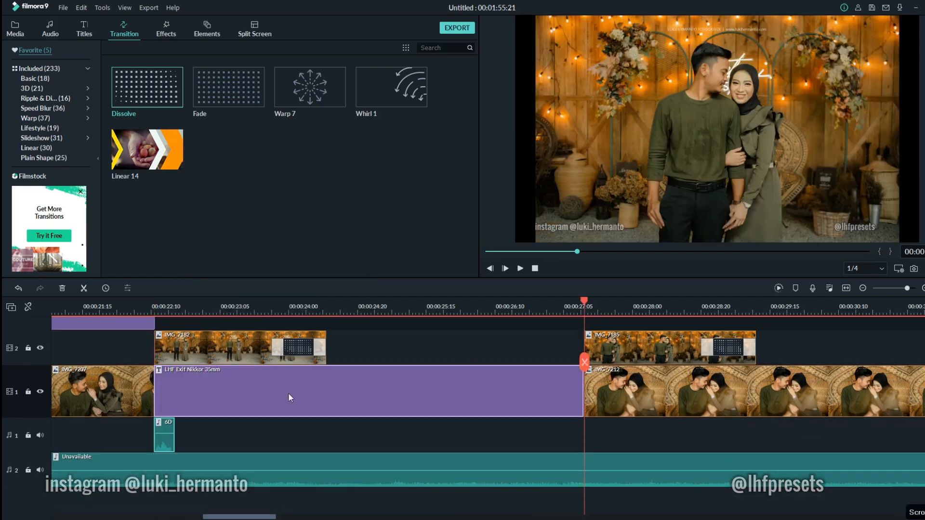
key(ctrl+z)
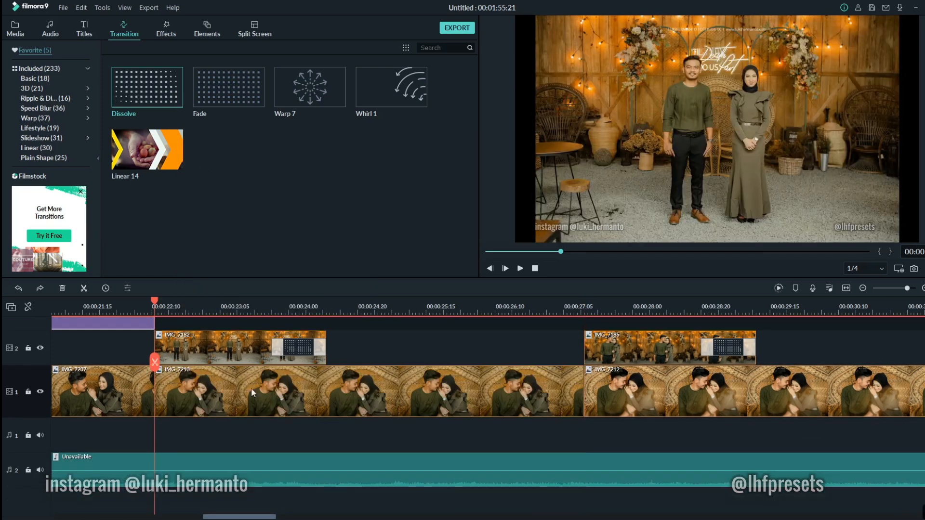
Lock video track 1 and paste the Exif title with its 6D sound effect at the second and third photos
click(28, 392)
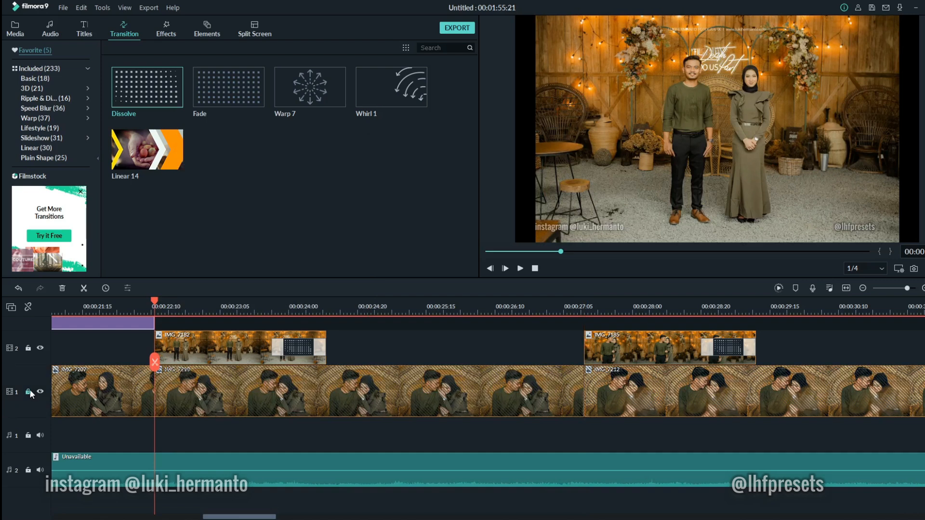
key(ctrl+v)
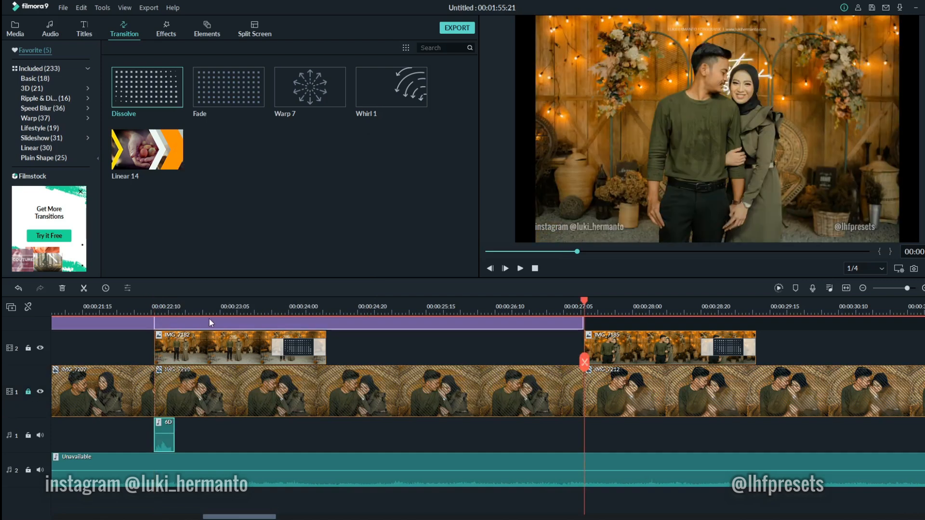
key(ctrl+v)
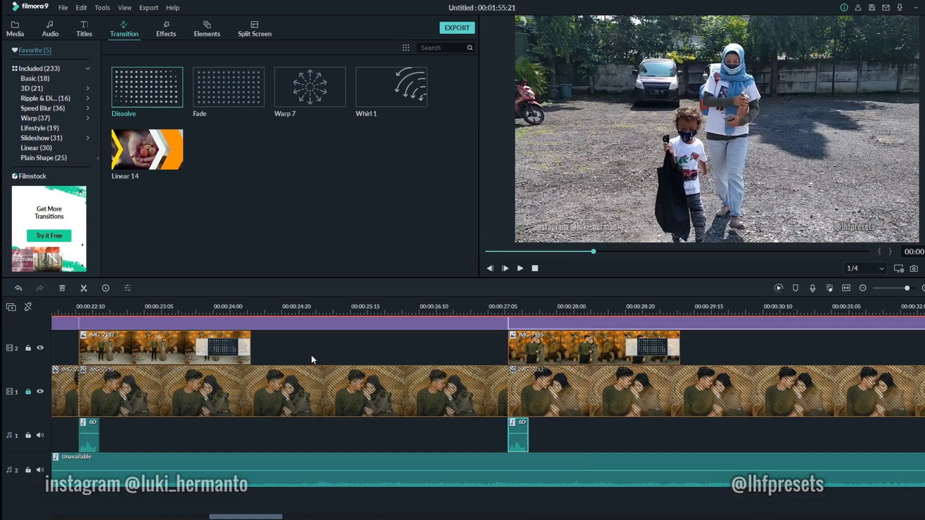
drag(588, 310, 471, 318)
scroll(629, 377, up, 2)
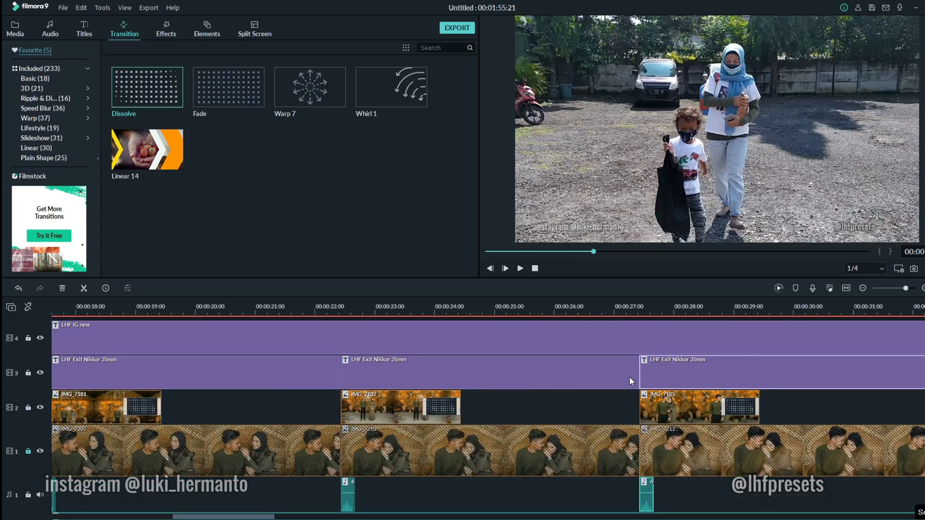
Edit the second photo's Exif title, setting the shooting mode to M and the ISO line to Iso 2000
double_click(681, 365)
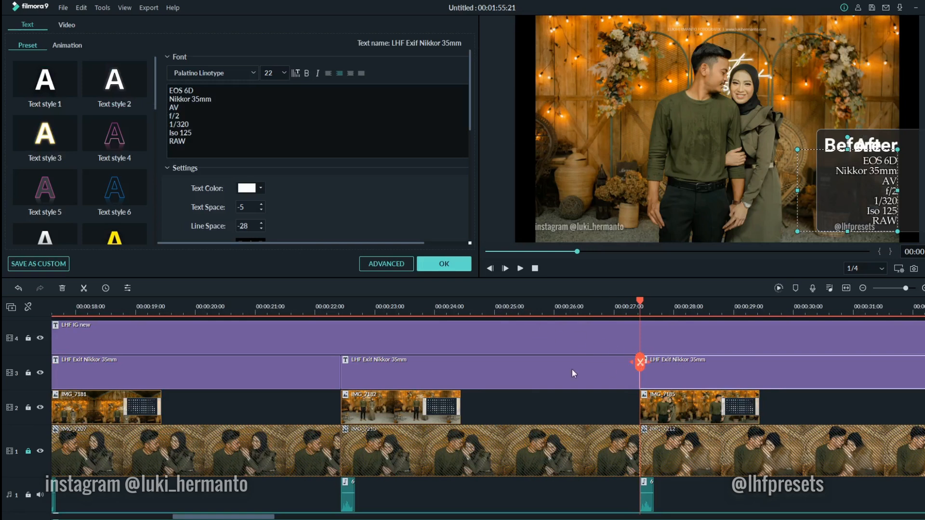
click(540, 375)
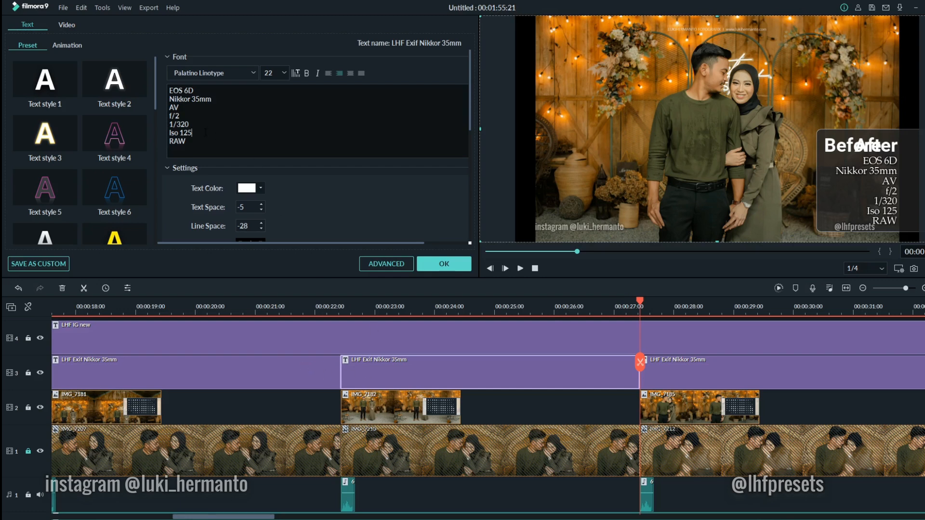
drag(181, 133, 205, 129)
text(20000)
key(BackSpace)
drag(179, 109, 165, 111)
click(200, 120)
double_click(163, 107)
Copy the full text of the edited Exif title
key(ctrl+a)
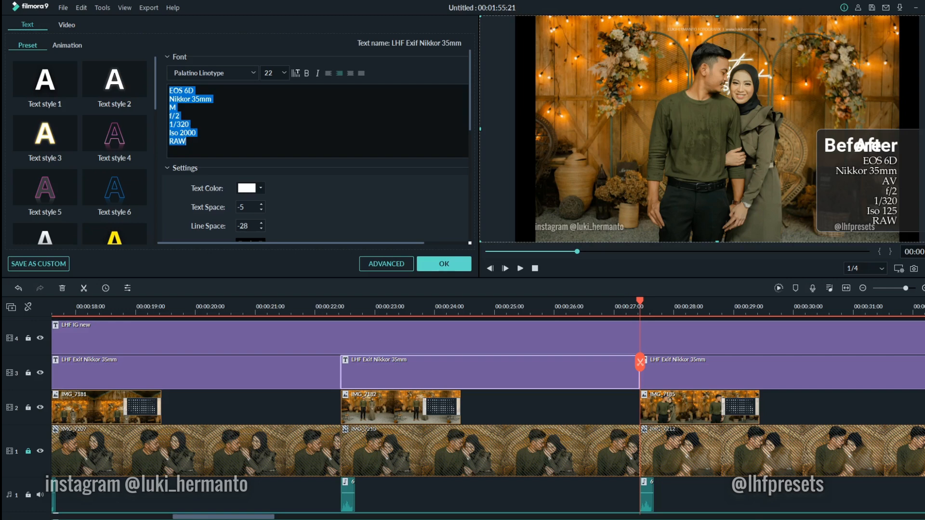
right_click(184, 119)
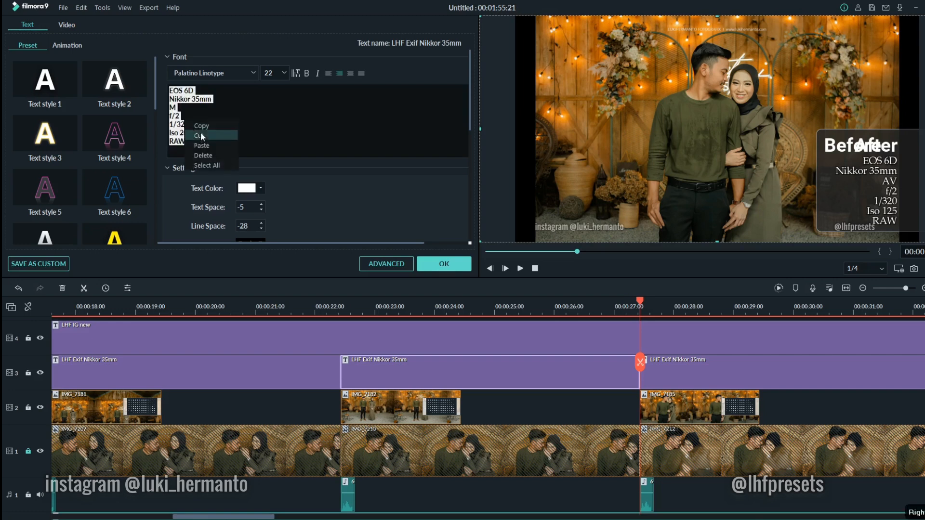
click(202, 126)
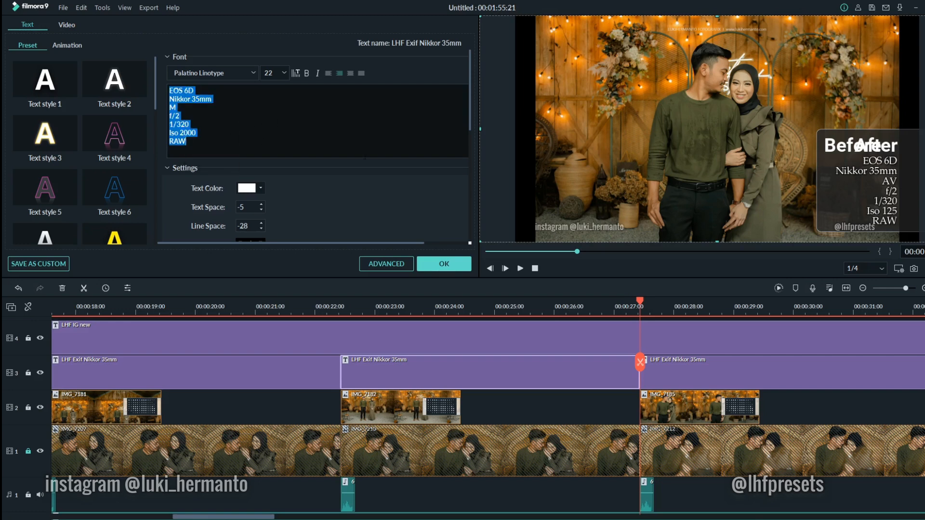
right_click(178, 136)
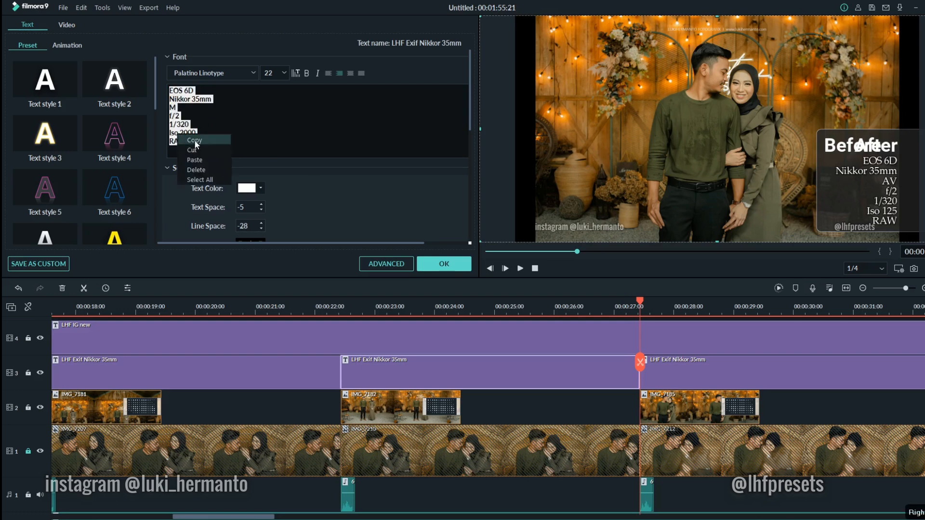
click(195, 140)
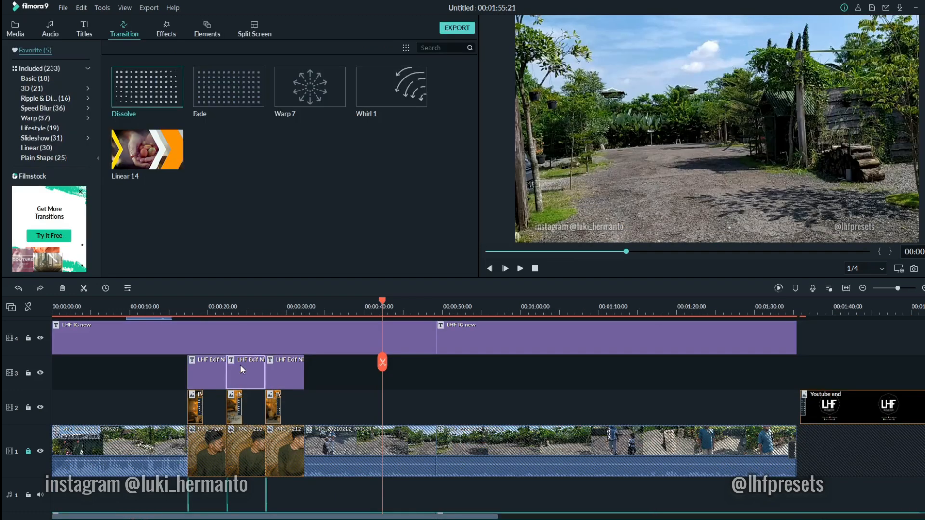
Reopen the second photo's Exif title and copy its entire text again
double_click(244, 367)
drag(169, 141, 194, 140)
key(ctrl+a)
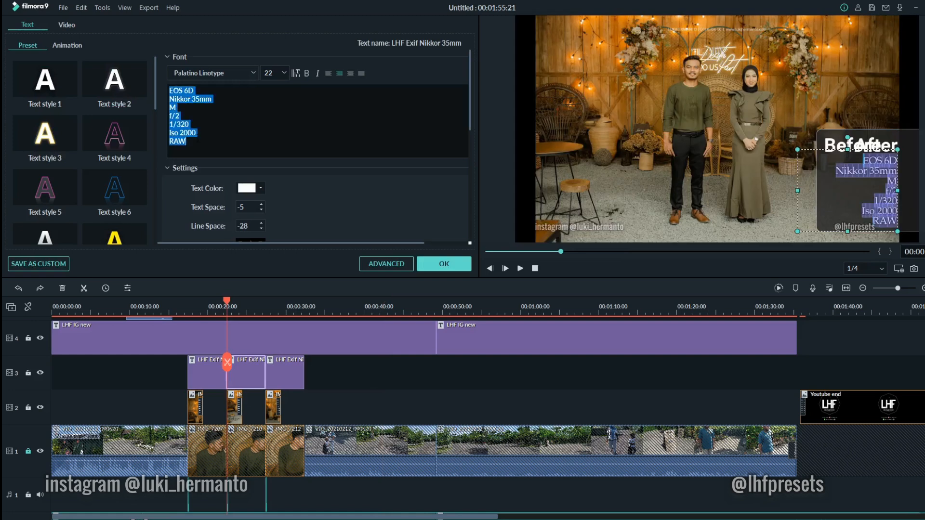
right_click(187, 123)
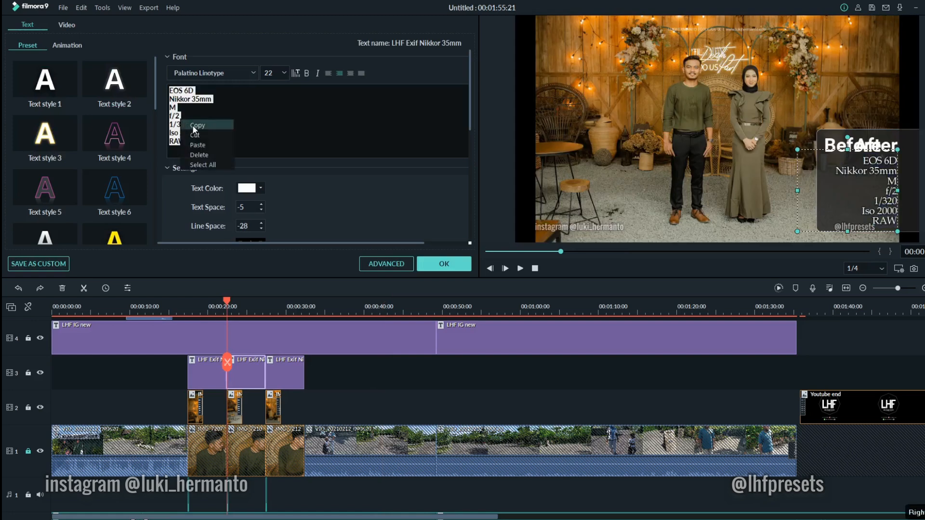
click(192, 125)
Replace the third photo's Exif title text with the copied text containing shooting mode M and Iso 2000
double_click(279, 371)
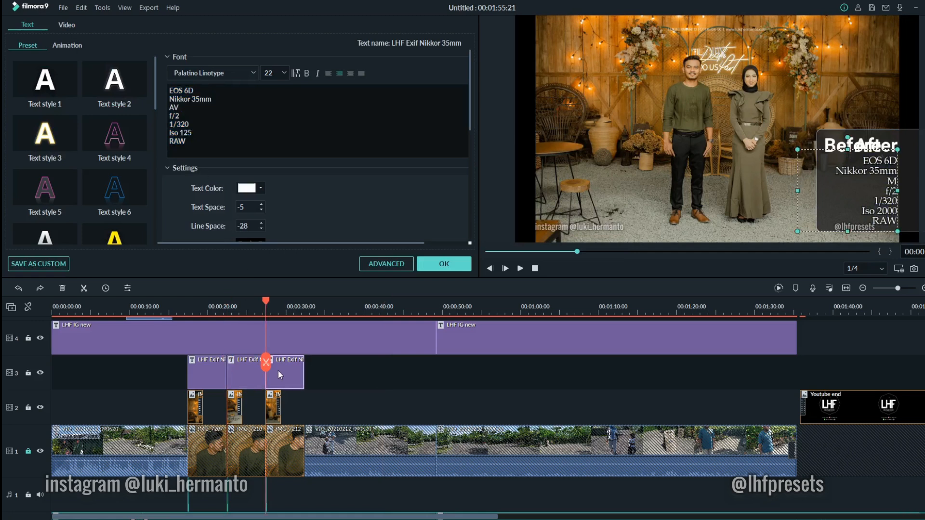
click(204, 366)
click(246, 378)
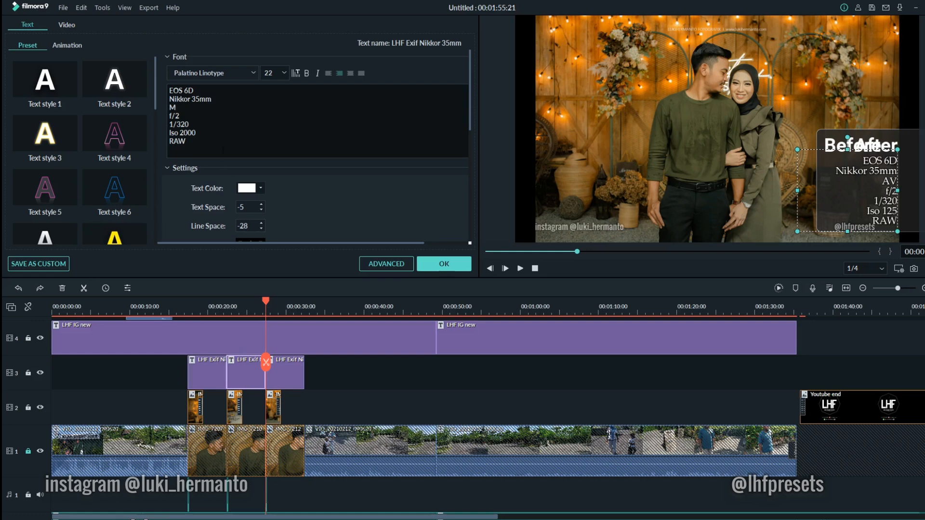
key(ctrl+a)
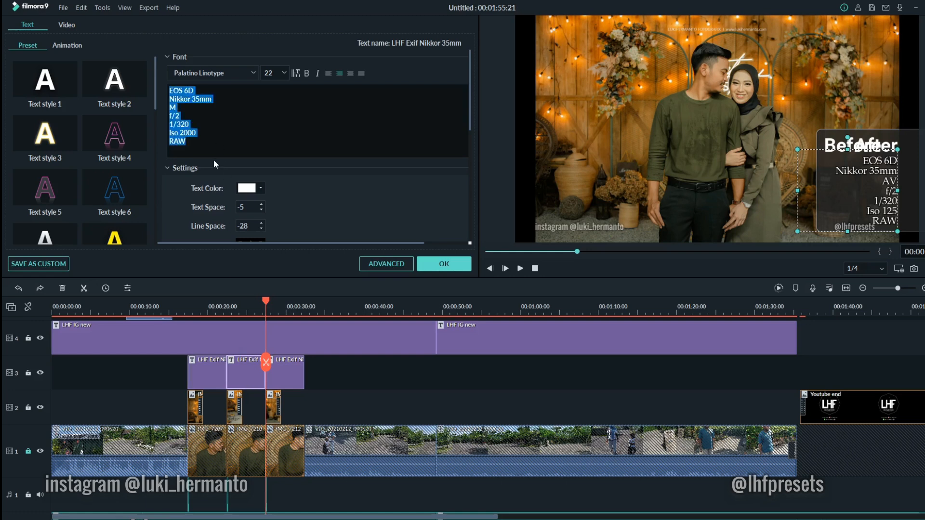
click(288, 371)
click(284, 313)
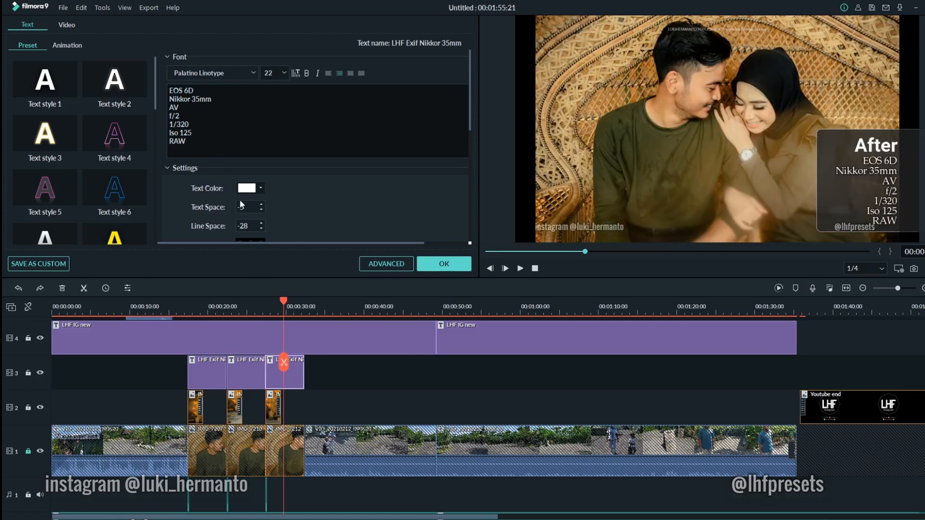
key(ctrl+a)
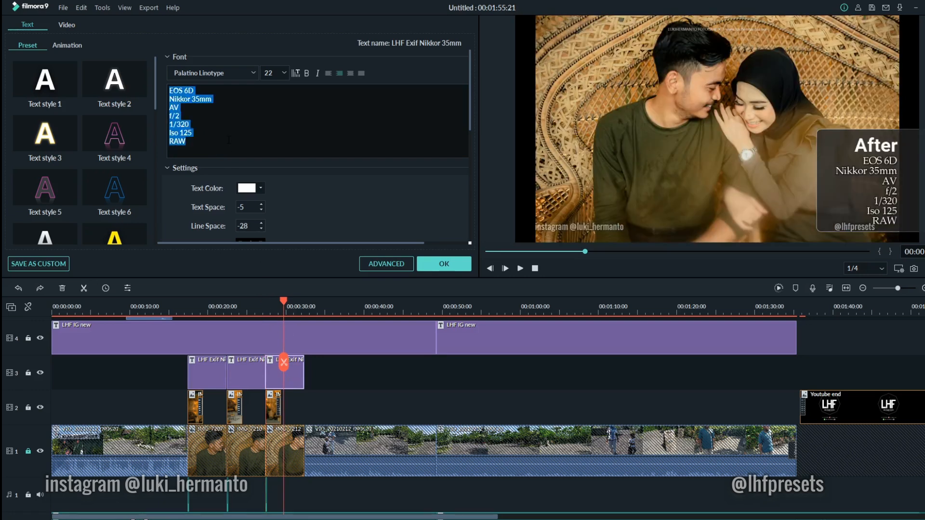
right_click(228, 139)
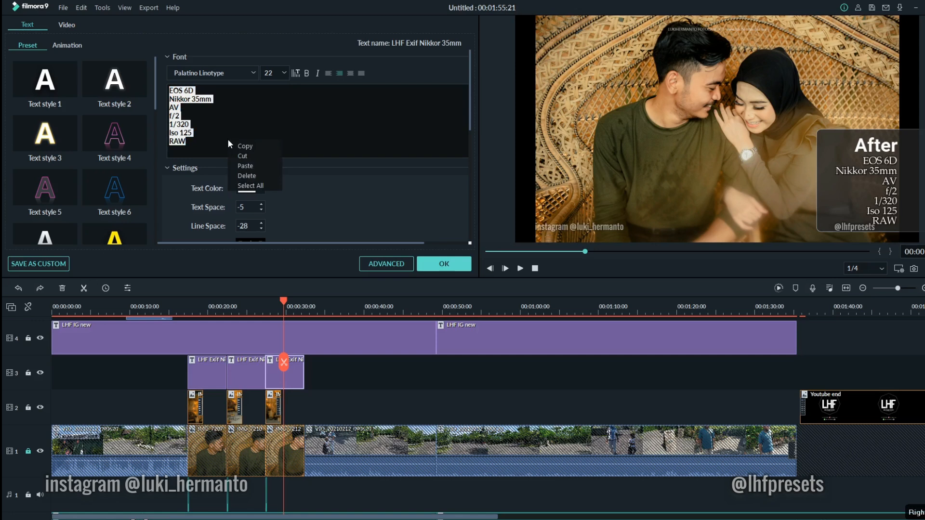
click(242, 168)
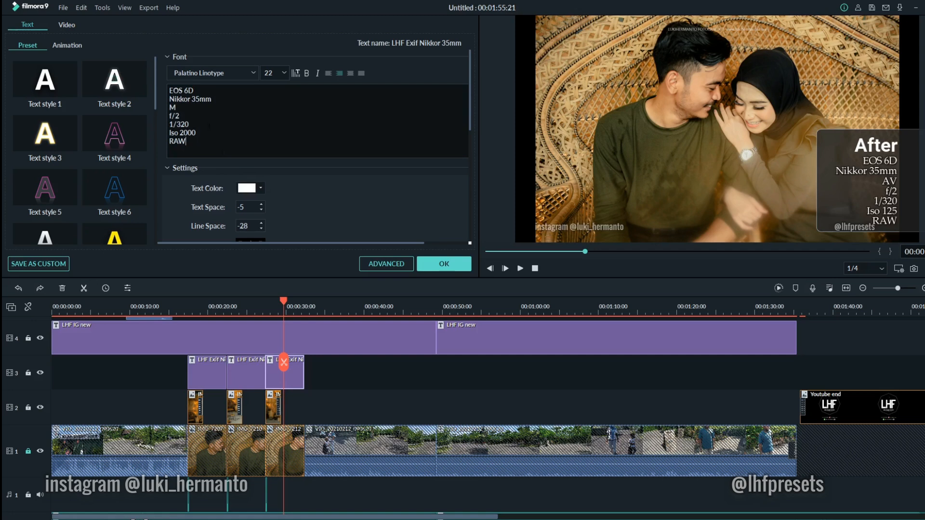
Apply the title edit and paste the Exif title with its sound effect at about 44 seconds on video track 3
click(394, 306)
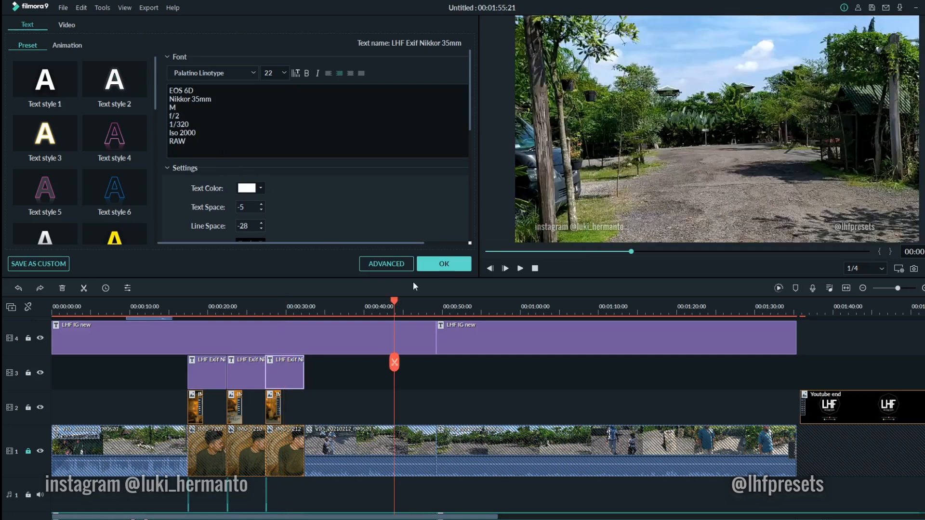
click(435, 264)
right_click(429, 377)
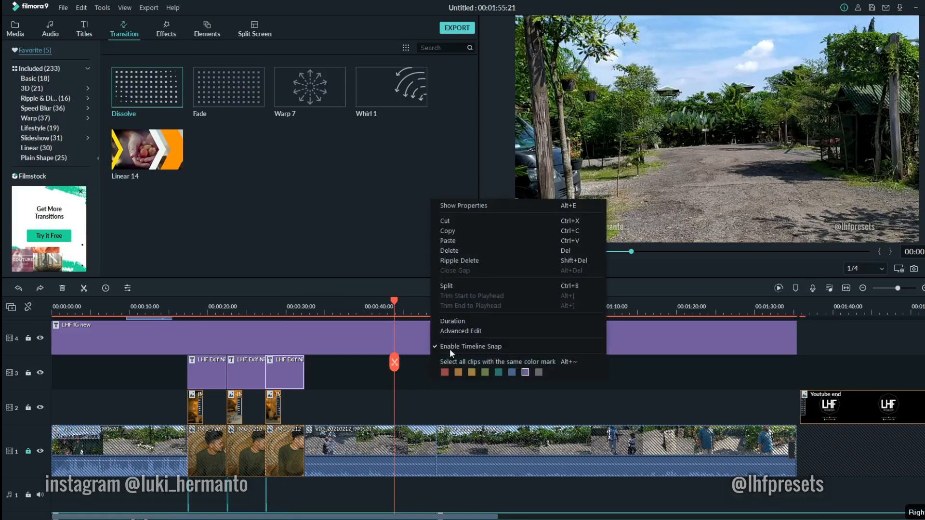
click(453, 243)
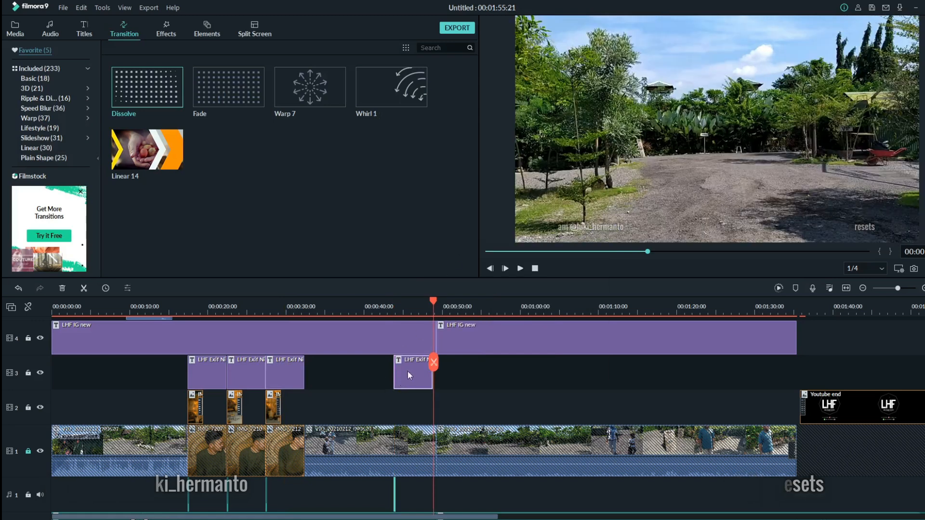
click(285, 374)
scroll(285, 374, down, 2)
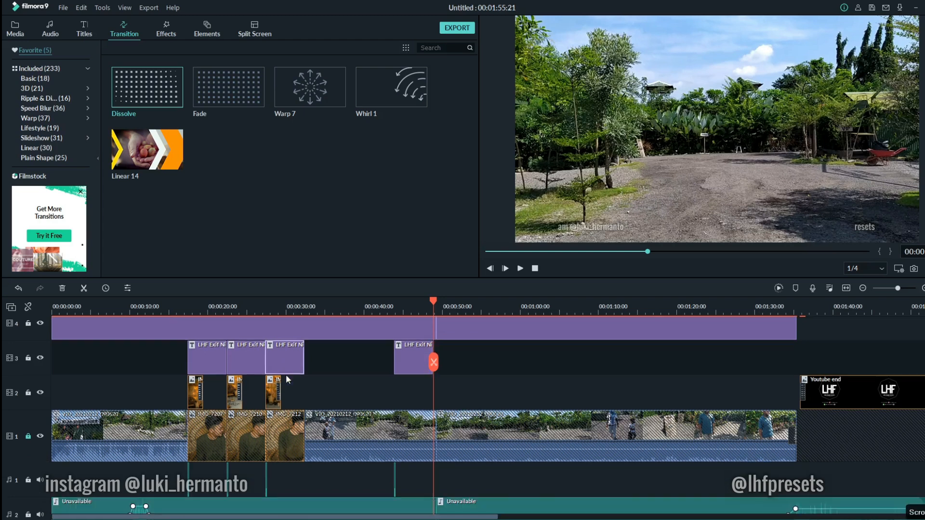
scroll(300, 395, up, 1)
Unlock video track 1 and copy the video clip directly after the three photos
click(534, 268)
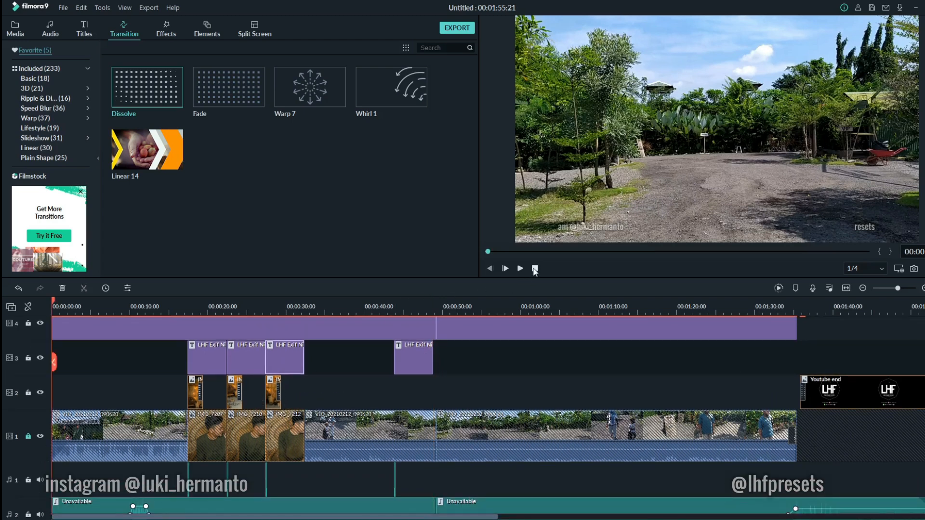
click(28, 436)
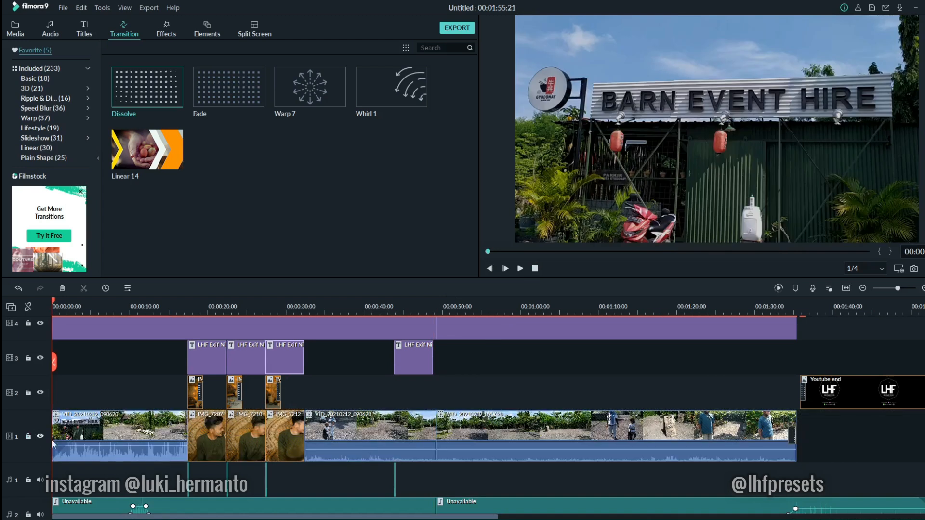
click(353, 432)
right_click(353, 432)
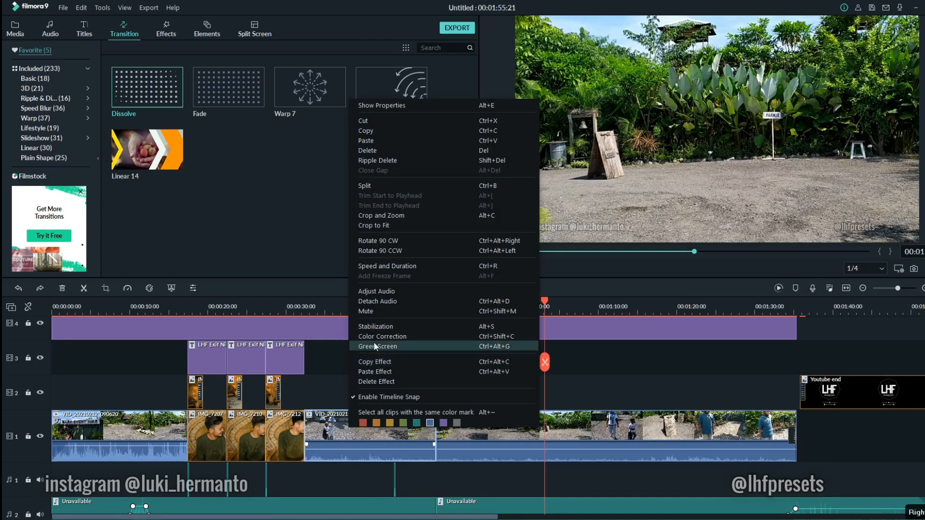
click(365, 132)
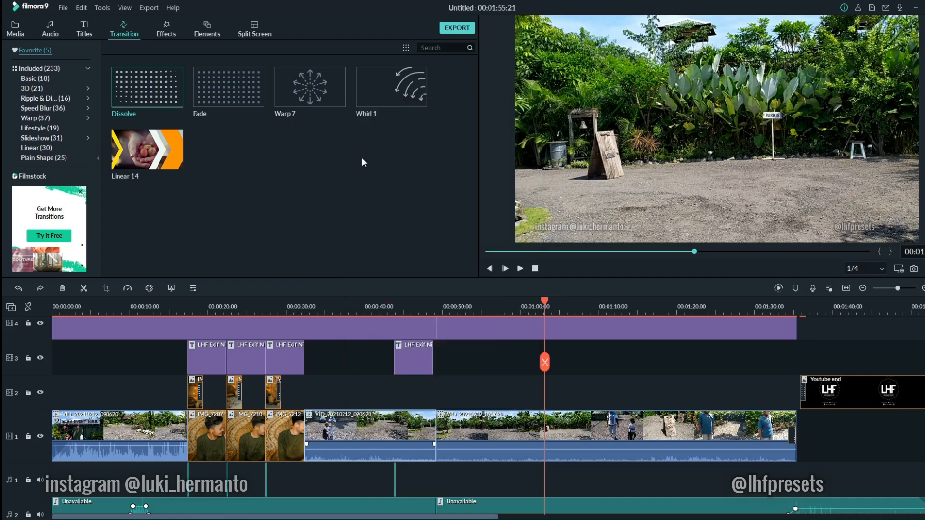
Try pasting the copied clip at about 1:03 with video track 1 unlocked, and undo the paste
right_click(564, 354)
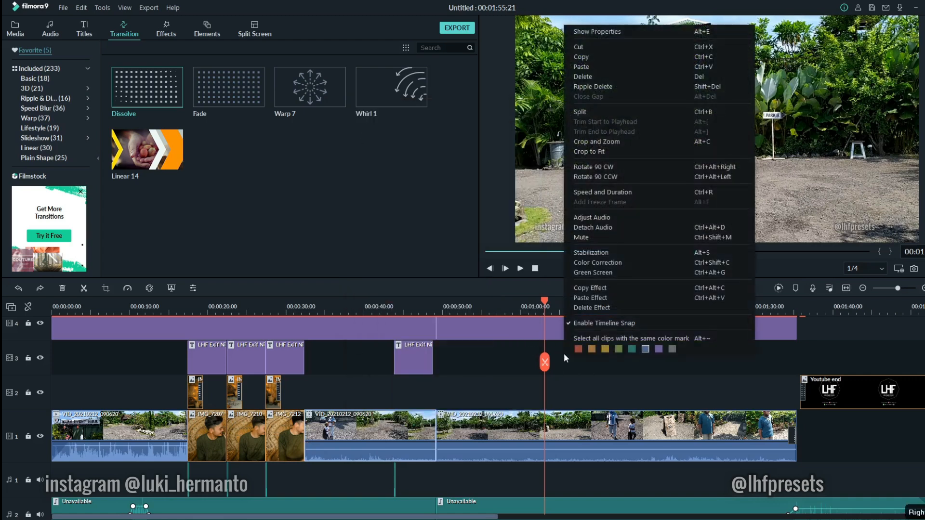
click(594, 68)
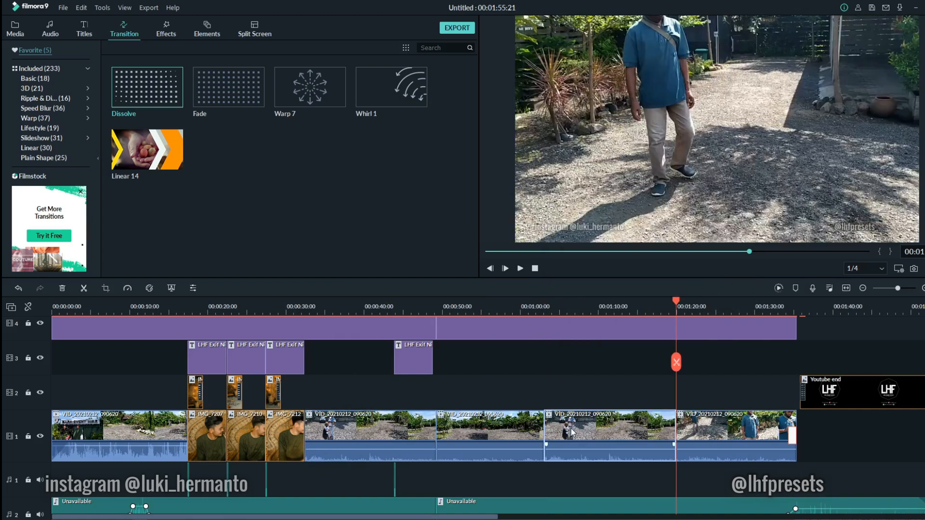
key(ctrl+z)
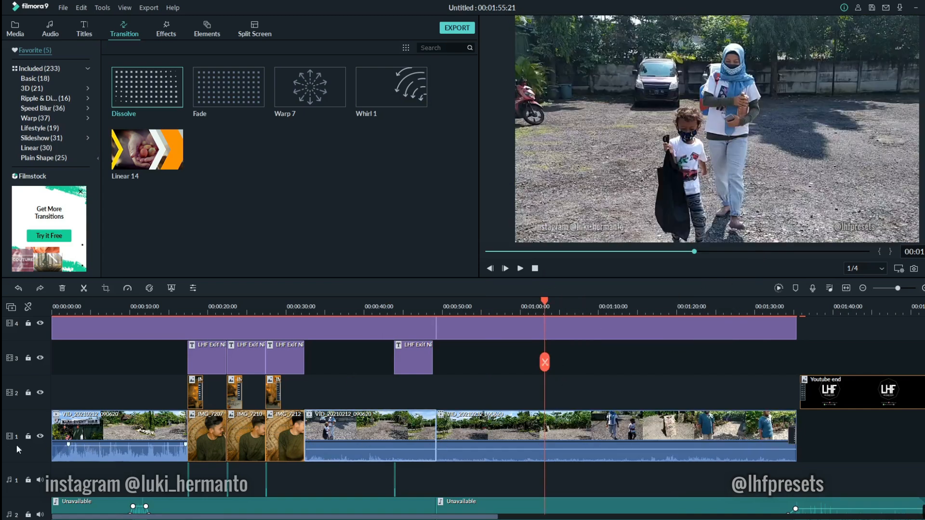
Lock video track 1 again and paste the copied clip onto track 2 at about 1:03
click(28, 436)
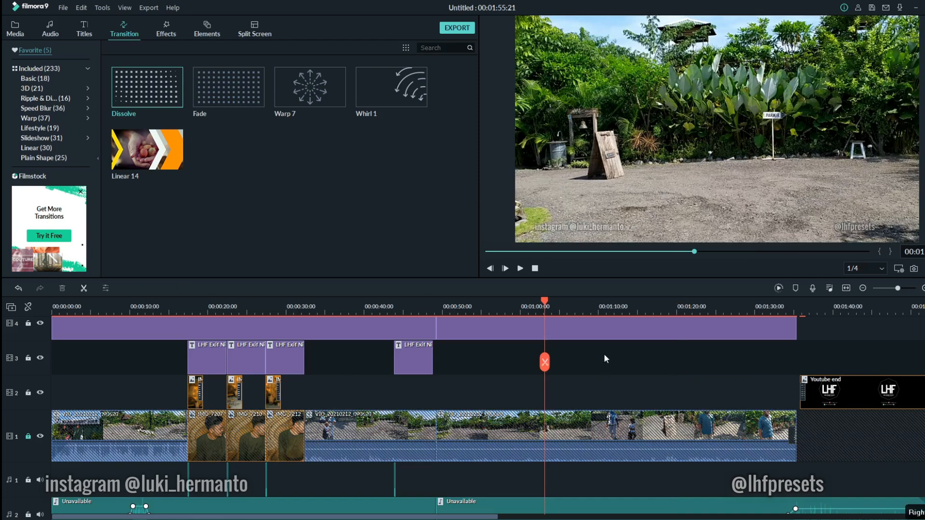
right_click(602, 377)
click(626, 379)
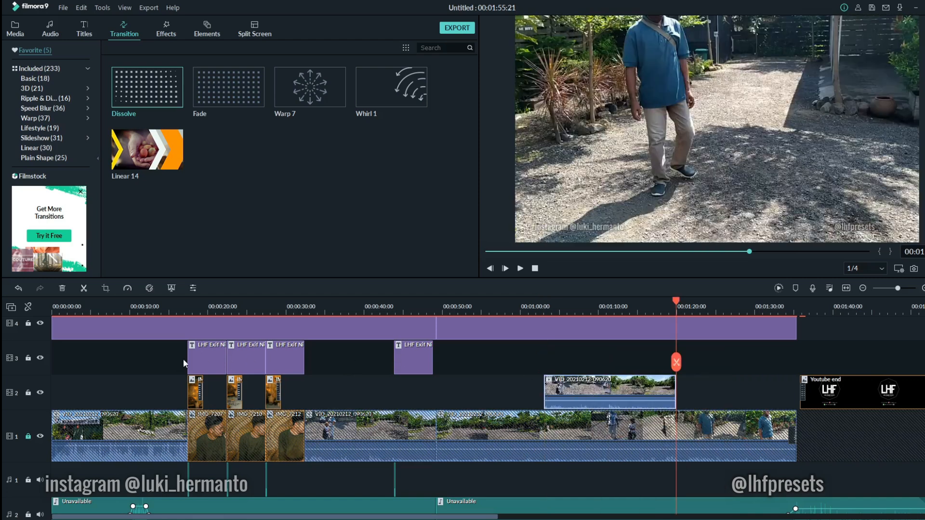
Replace the first photo's Exif title text with the copied M and Iso 2000 text and apply it
double_click(200, 356)
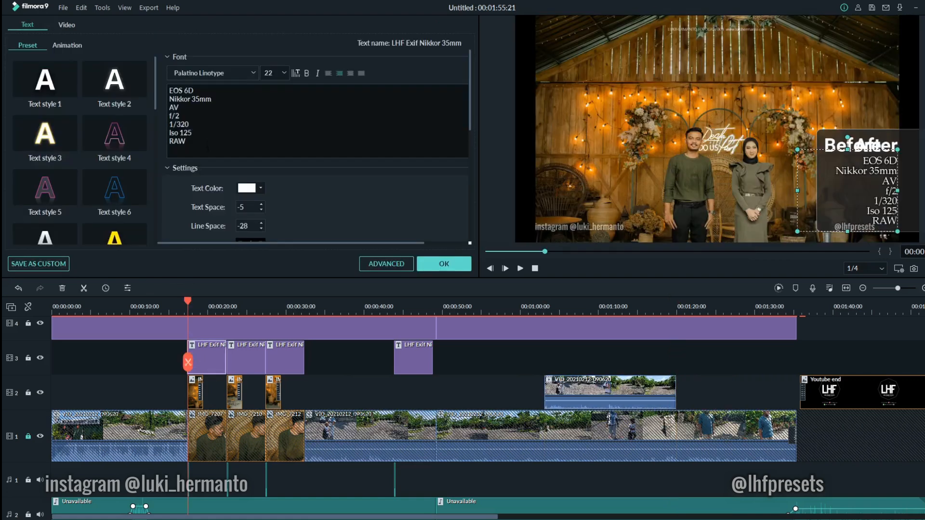
key(ctrl+a)
right_click(224, 129)
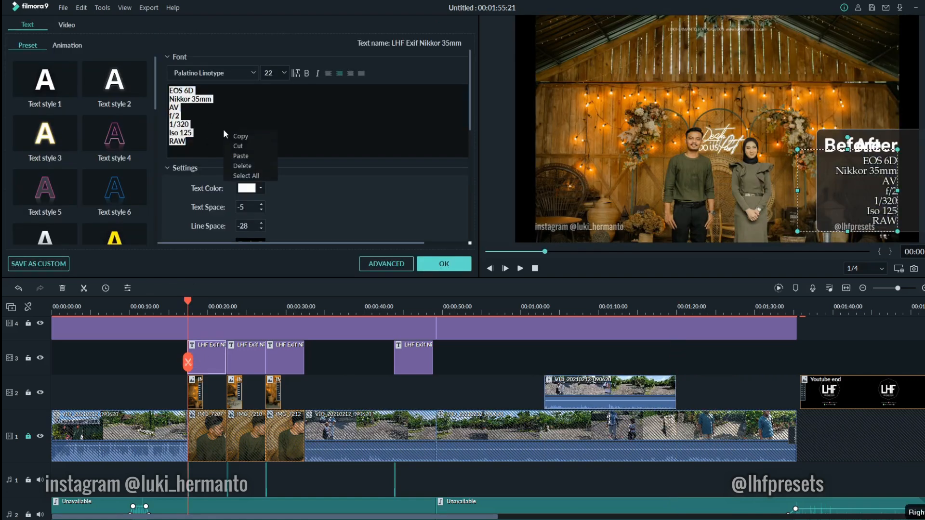
click(236, 152)
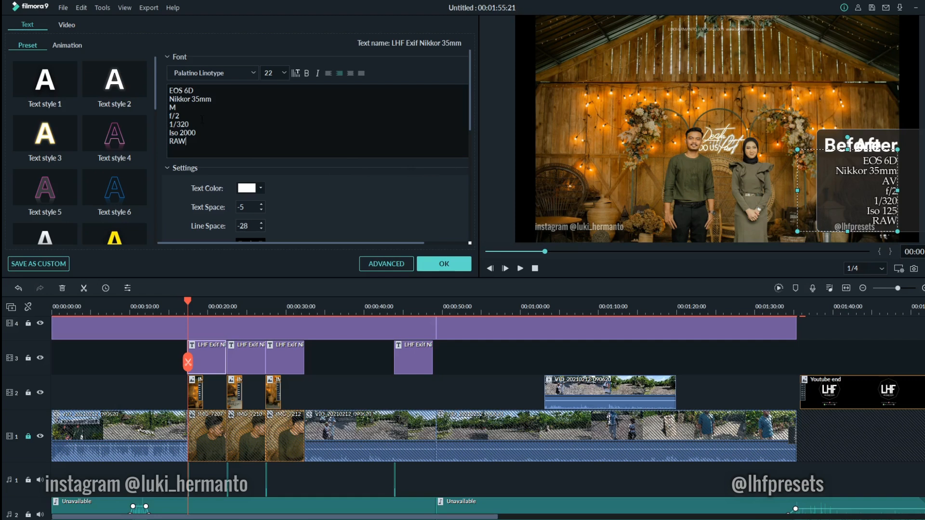
click(428, 263)
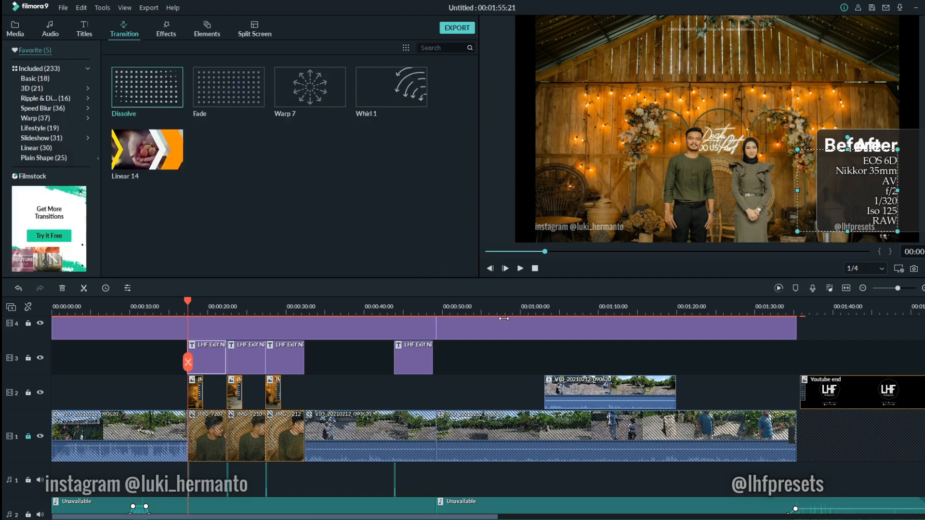
click(494, 305)
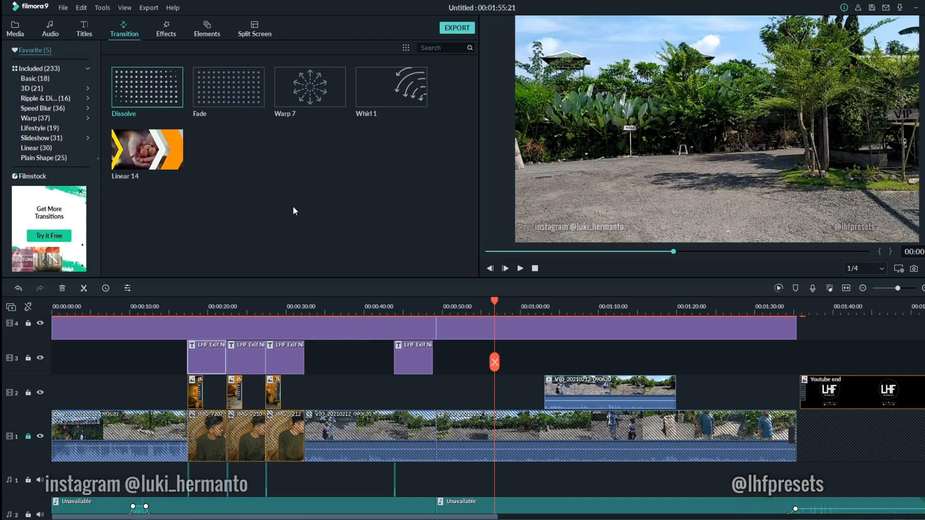
scroll(554, 301, down, 3)
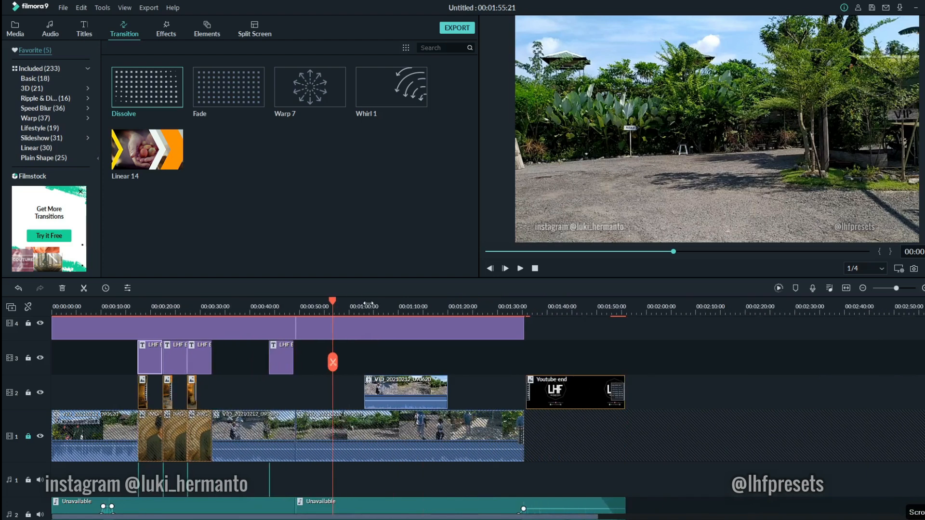
click(581, 361)
scroll(578, 388, up, 2)
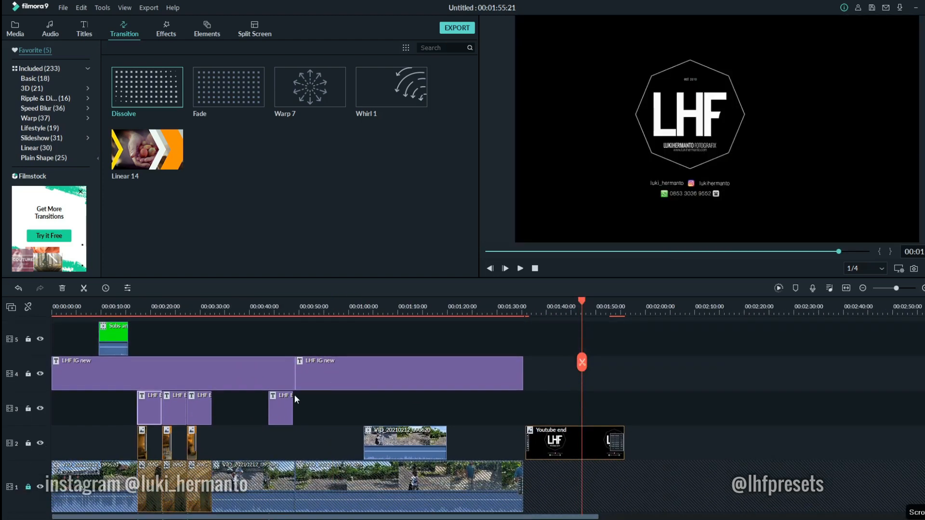
Open the local MP4 export options and check the video and audio encoding settings
click(455, 29)
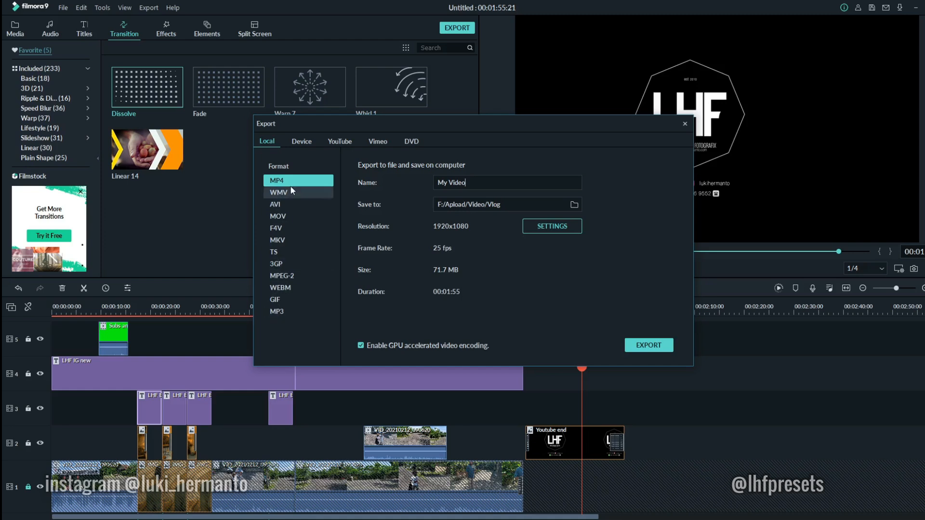
drag(481, 181, 437, 183)
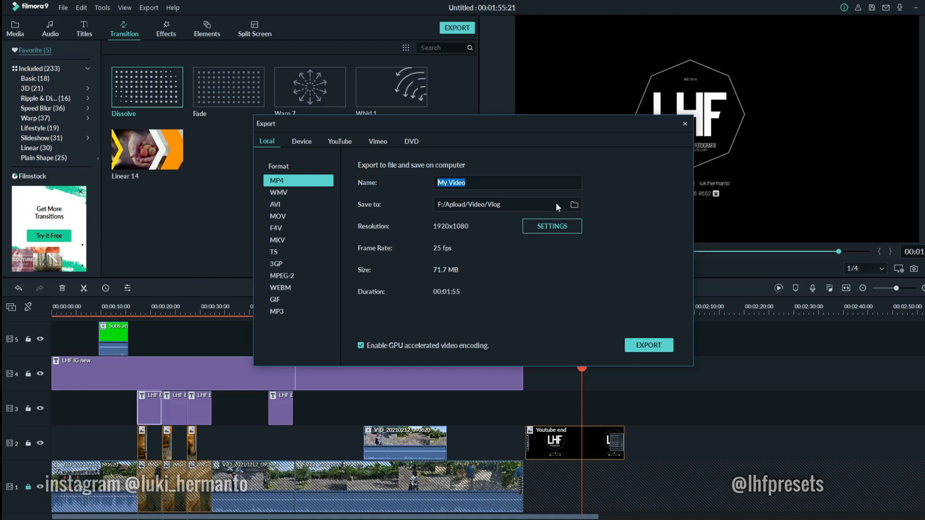
click(533, 227)
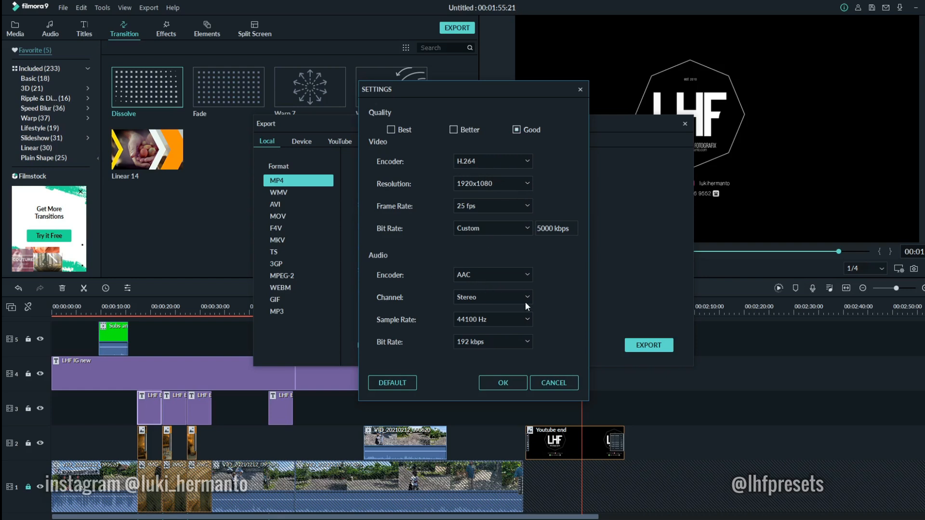
click(537, 384)
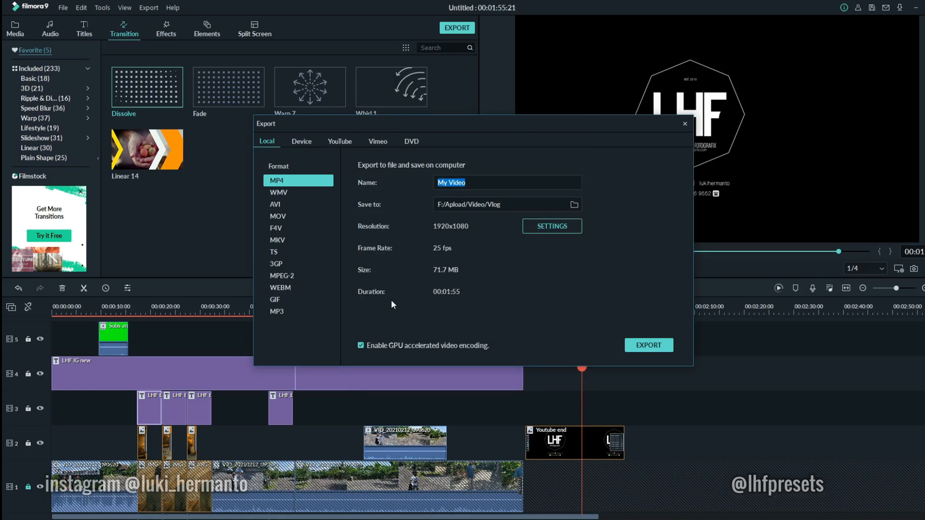
Start the MP4 export with Sound reminder as the completion action, and close the export dialog
click(650, 346)
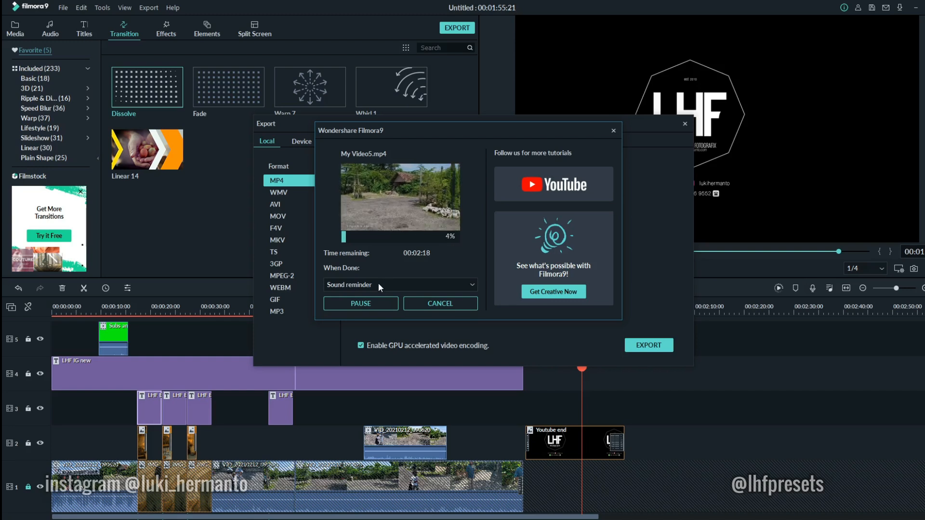
click(378, 283)
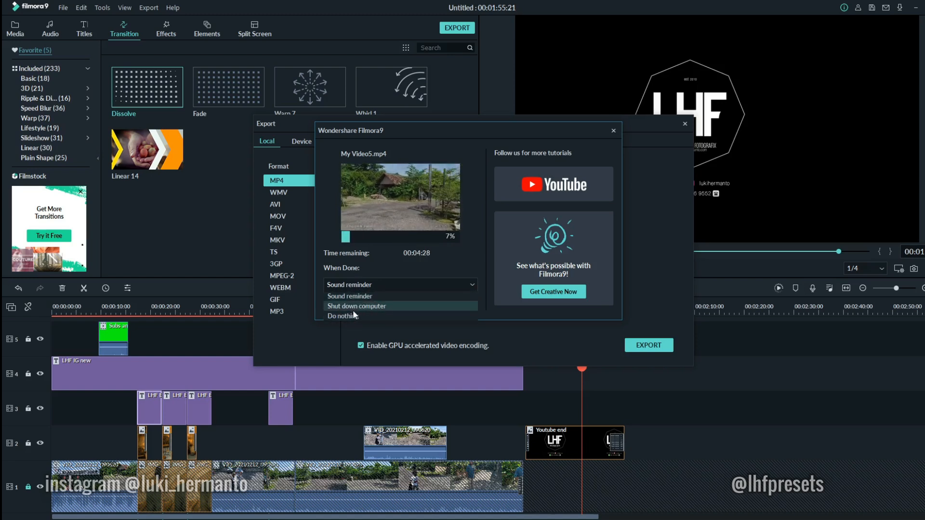
click(351, 289)
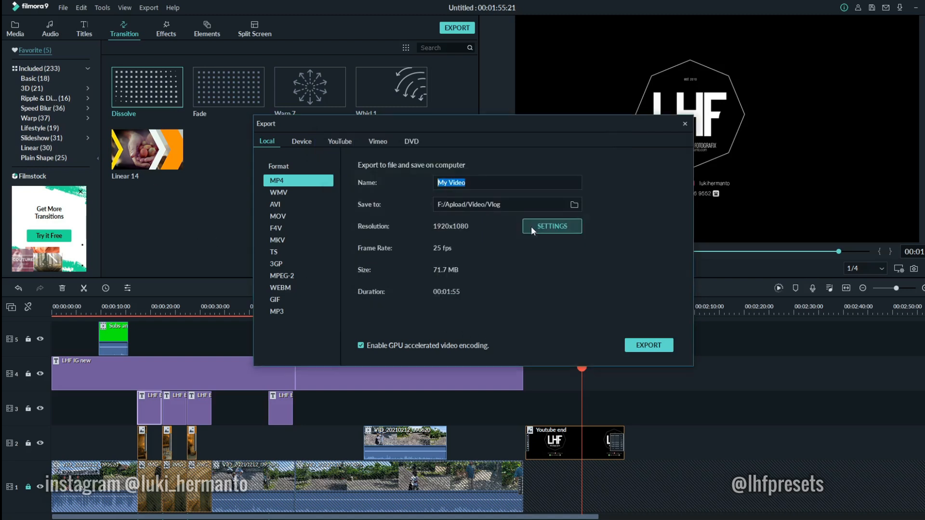
click(684, 124)
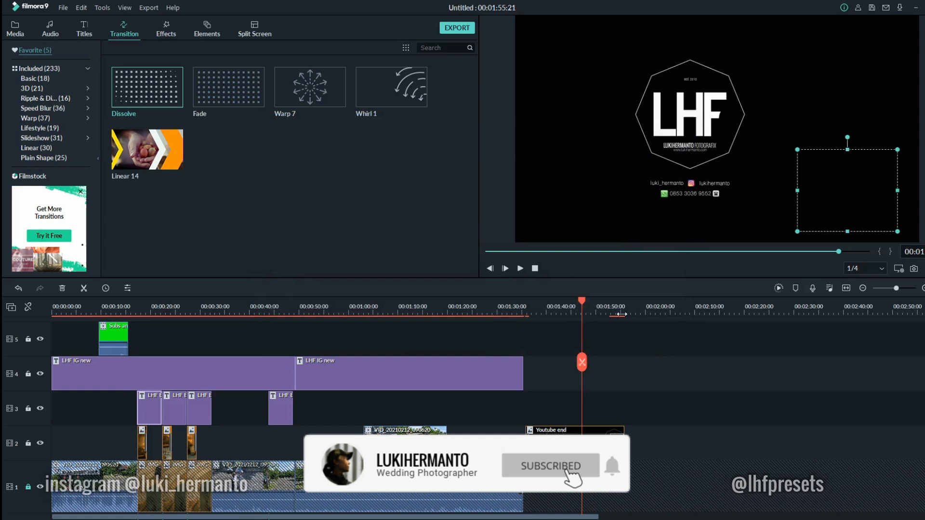
Look through the project media folder and the shared Folder and Music folders in the media library
drag(644, 307, 561, 317)
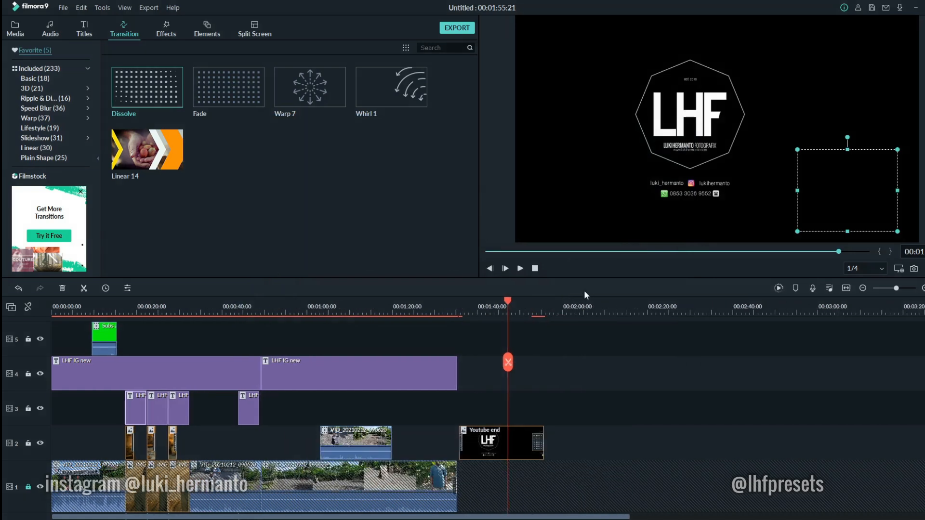
scroll(426, 417, down, 2)
click(14, 29)
scroll(177, 204, up, 2)
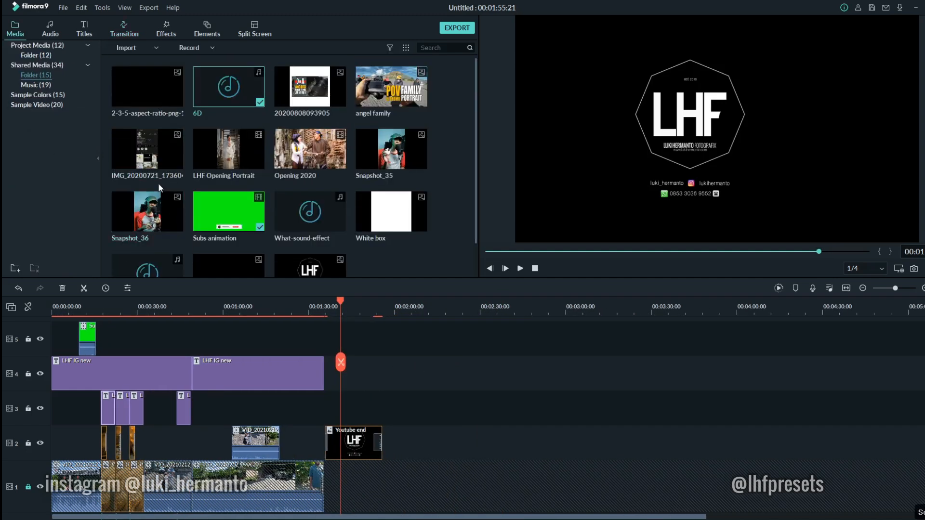
click(35, 55)
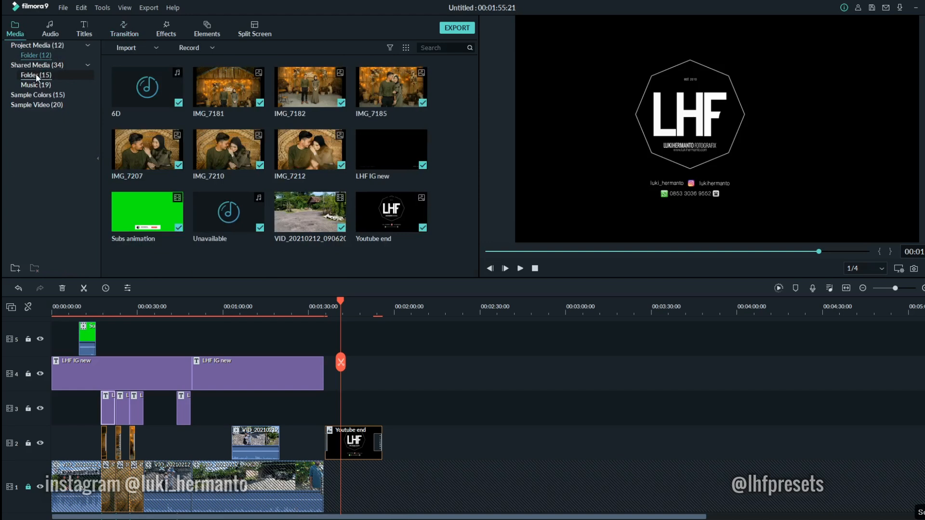
click(35, 74)
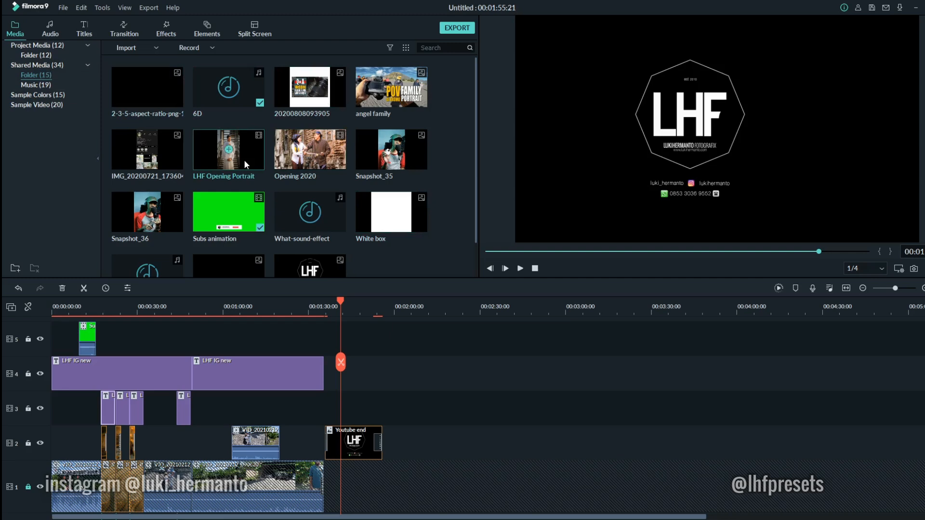
click(34, 86)
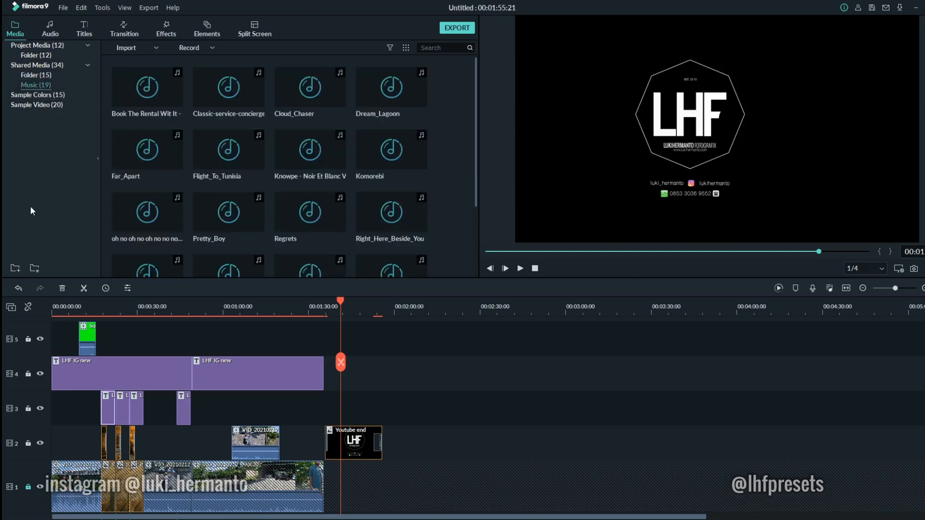
Add a new folder under Shared Media, delete it again and return to the existing shared Folder
click(16, 269)
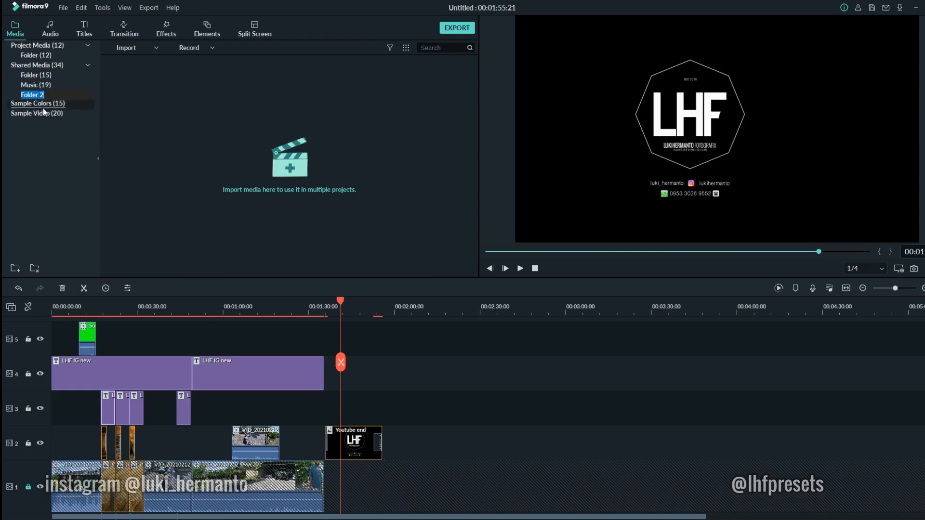
click(58, 150)
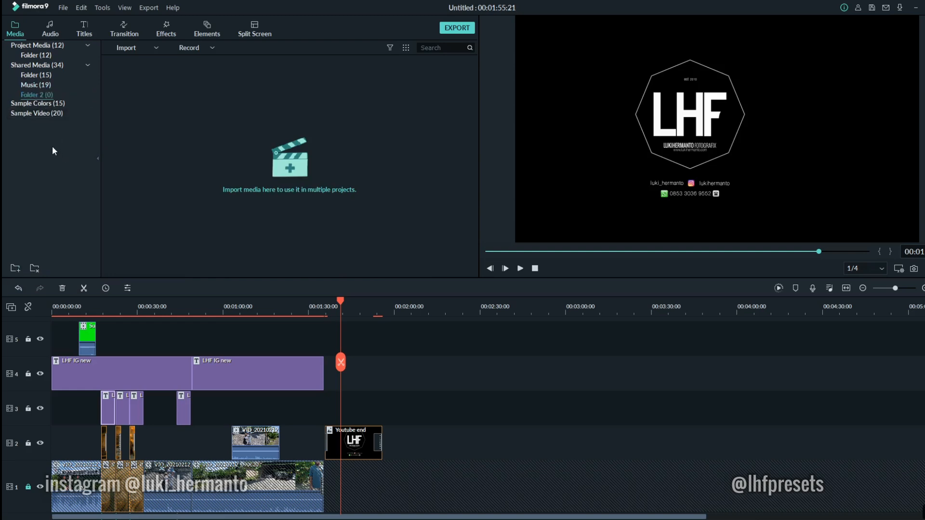
click(43, 86)
click(41, 94)
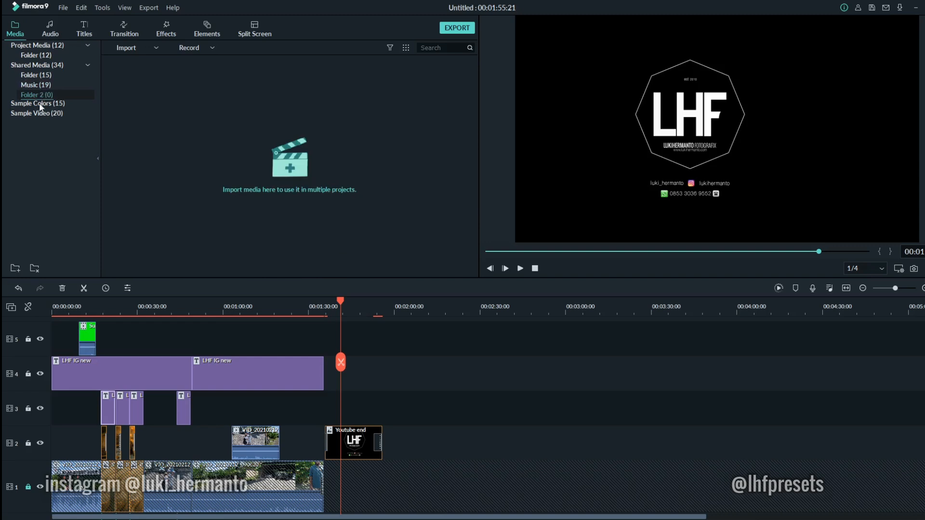
click(34, 268)
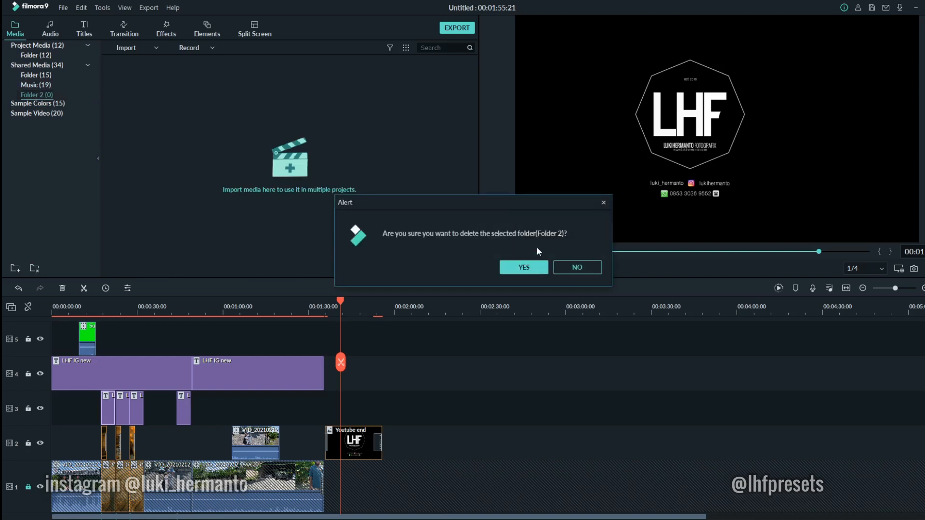
click(525, 268)
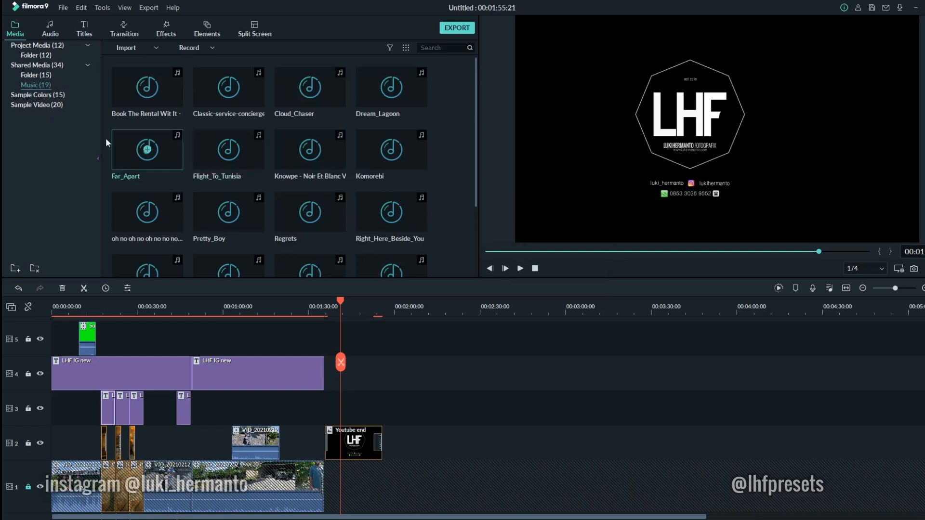
click(43, 74)
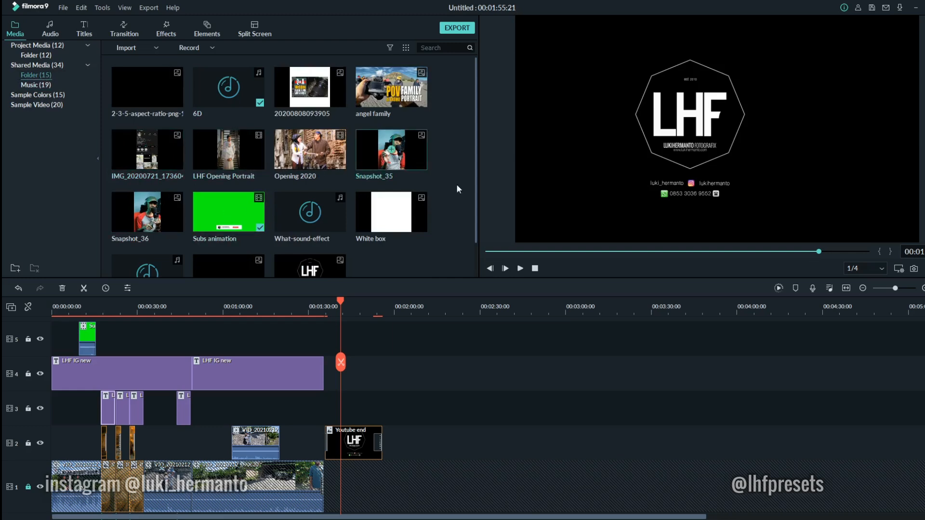
click(215, 305)
drag(214, 305, 124, 299)
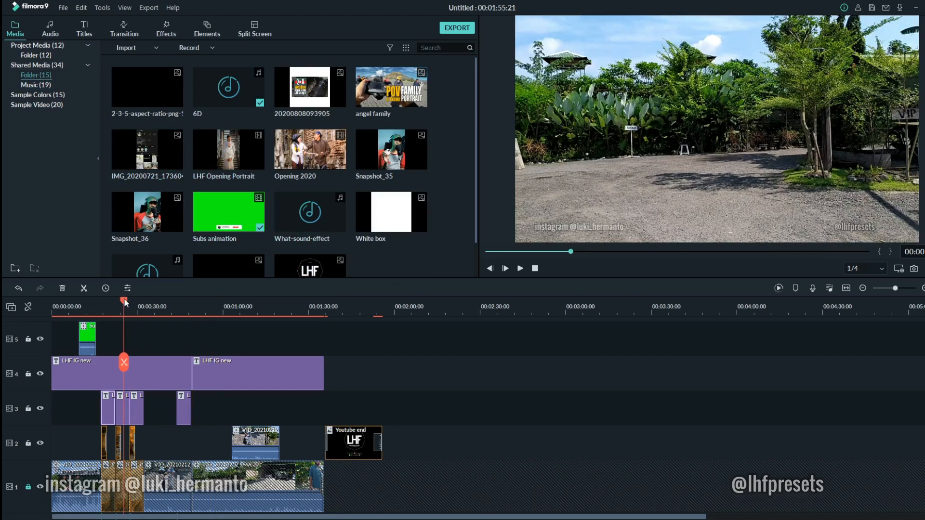
double_click(148, 374)
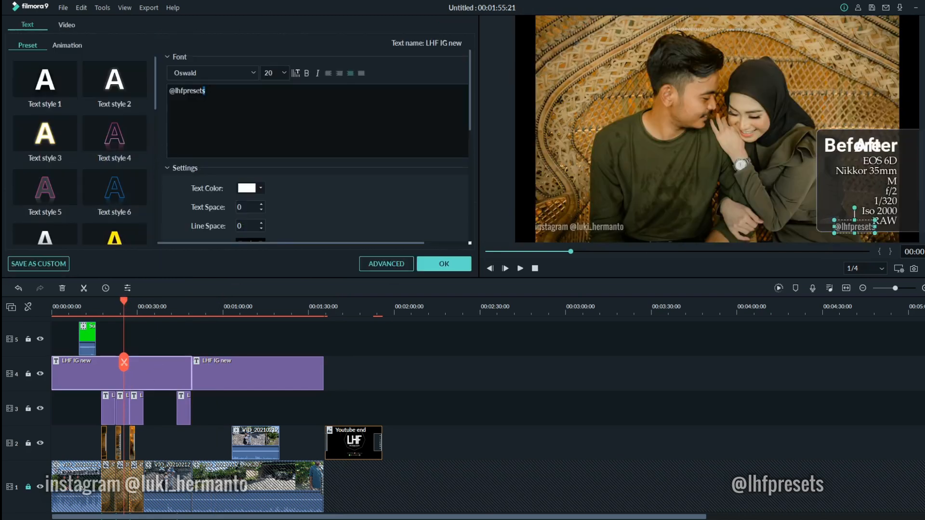
drag(205, 91, 163, 94)
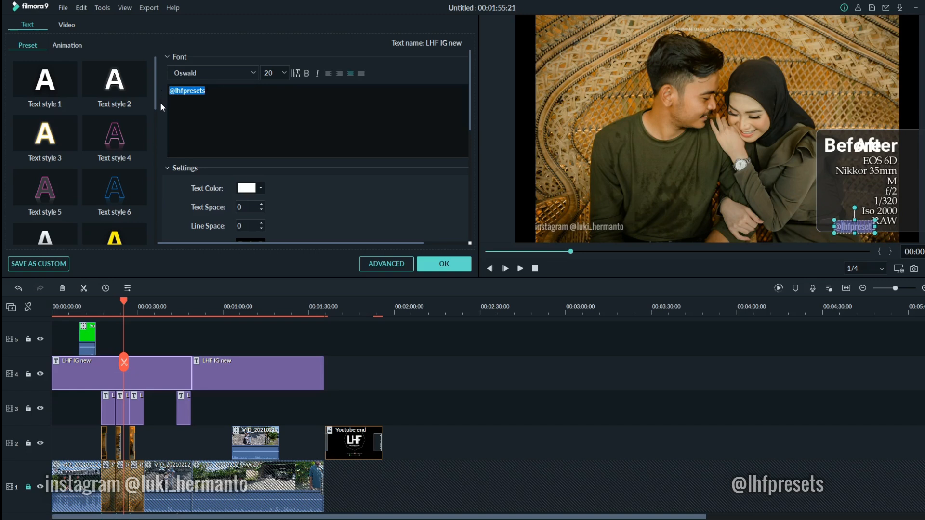
click(216, 101)
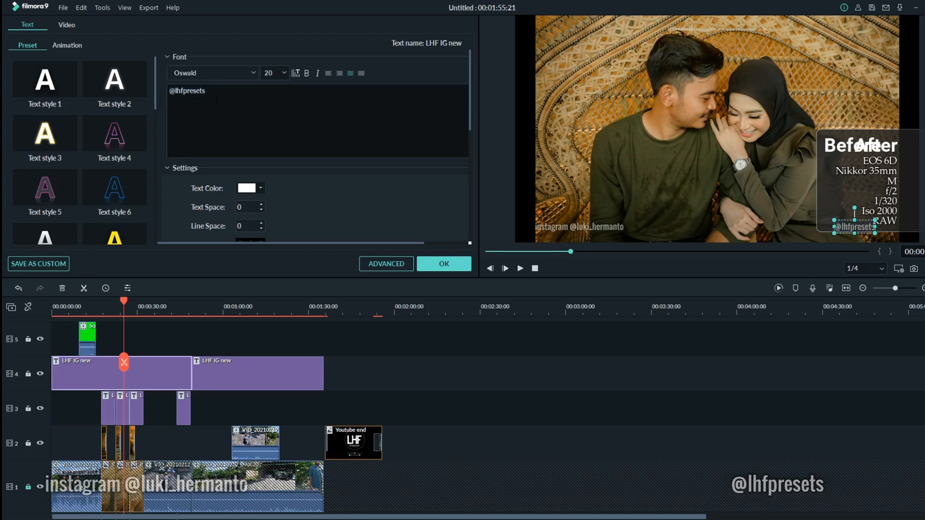
key(Return)
text(jhfjhfkdksajf)
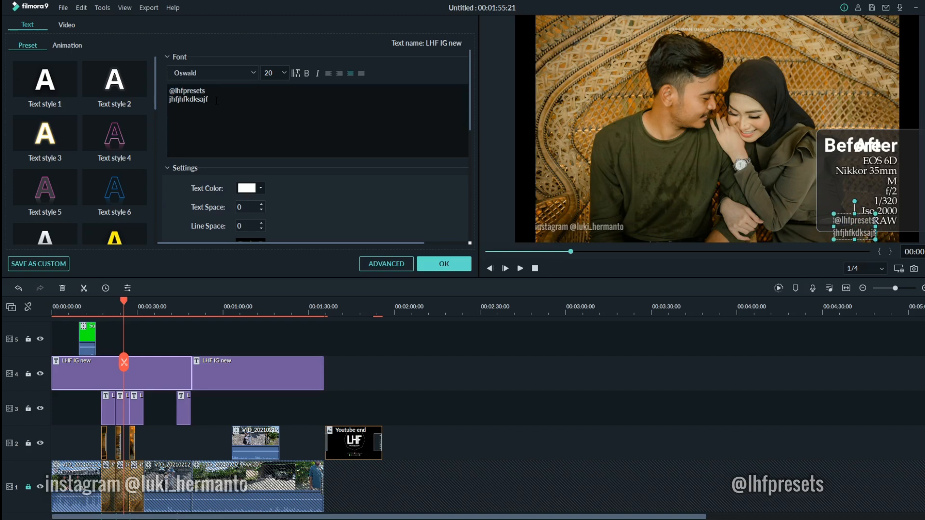
Copy both lines of the first LHF IG new title's text and apply the title edit
key(ctrl+a)
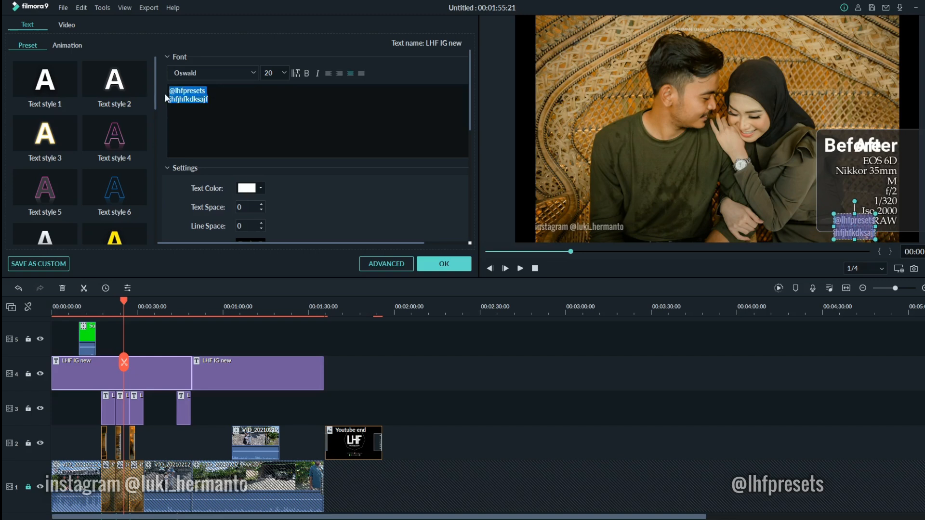
right_click(192, 102)
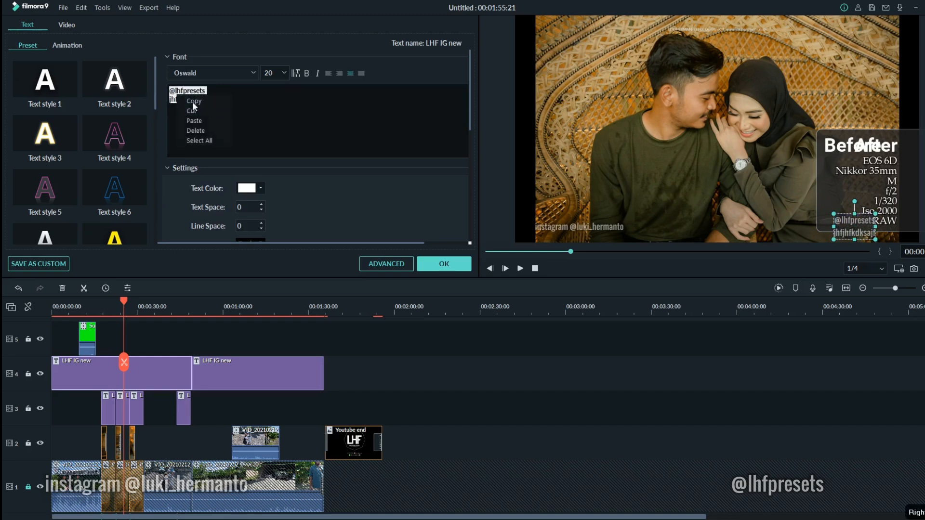
click(196, 95)
click(444, 265)
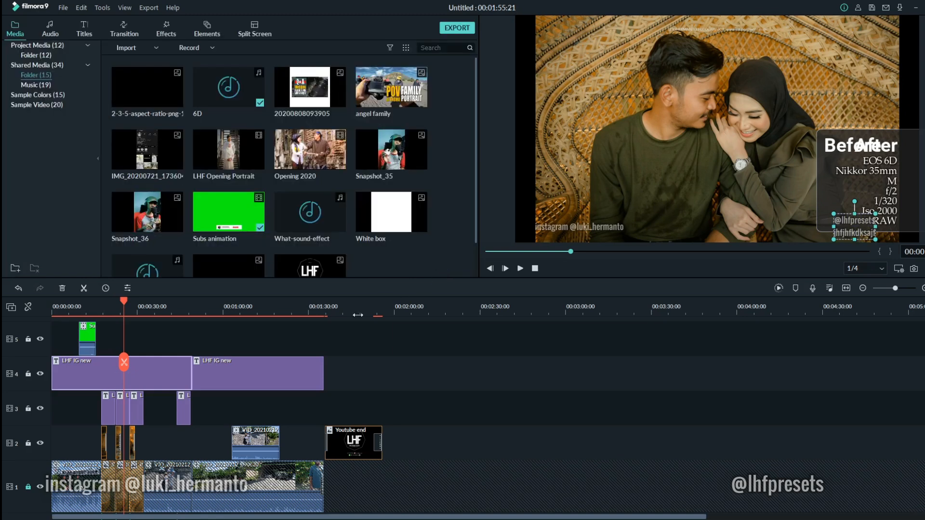
Unlock video track 1, copy the first clip's effects, and copy the video clip that directly follows the photos
click(27, 486)
click(166, 482)
right_click(166, 480)
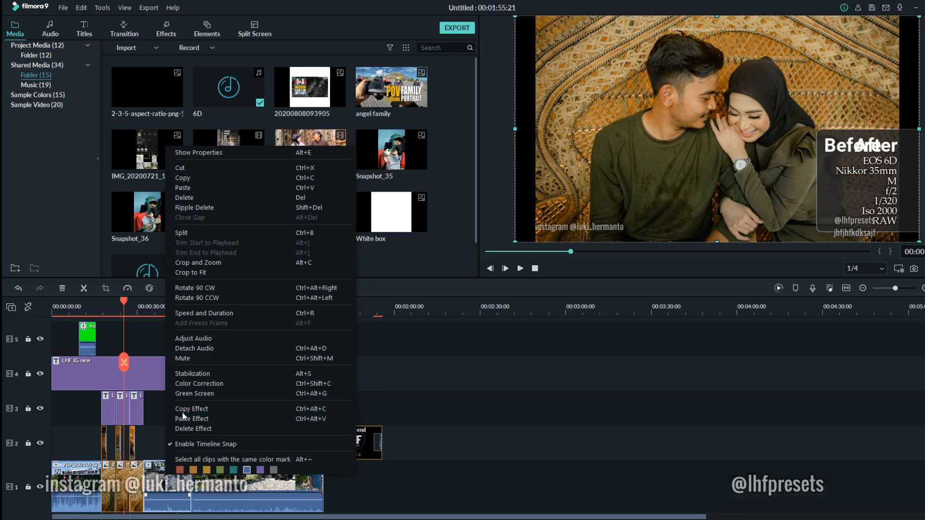
click(75, 467)
right_click(81, 474)
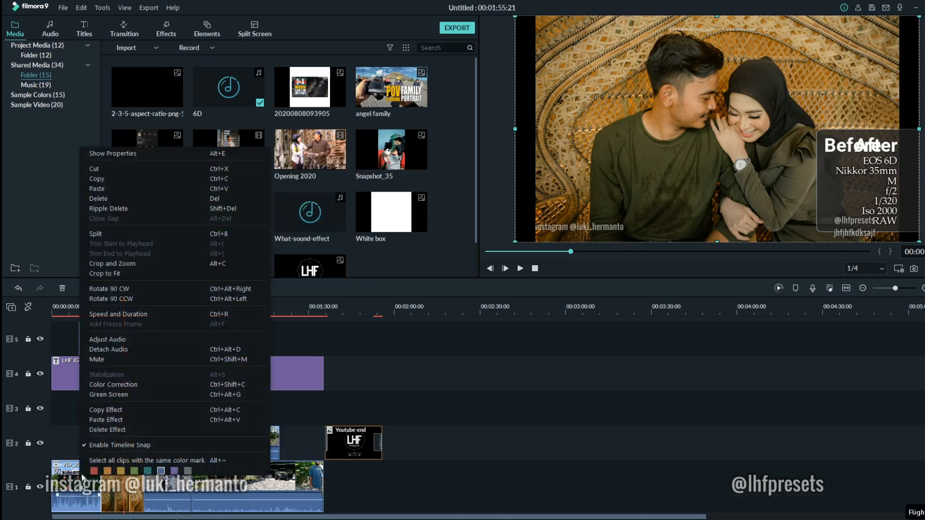
click(107, 410)
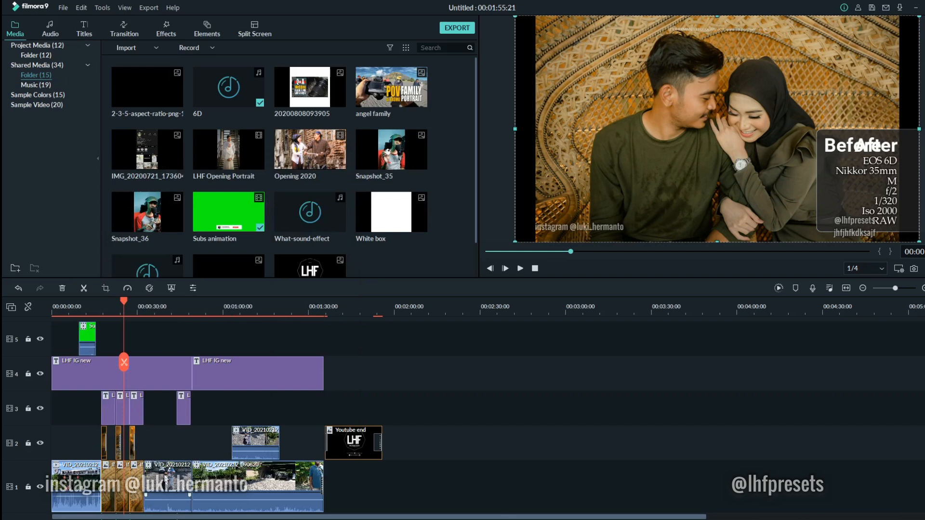
right_click(164, 477)
click(186, 177)
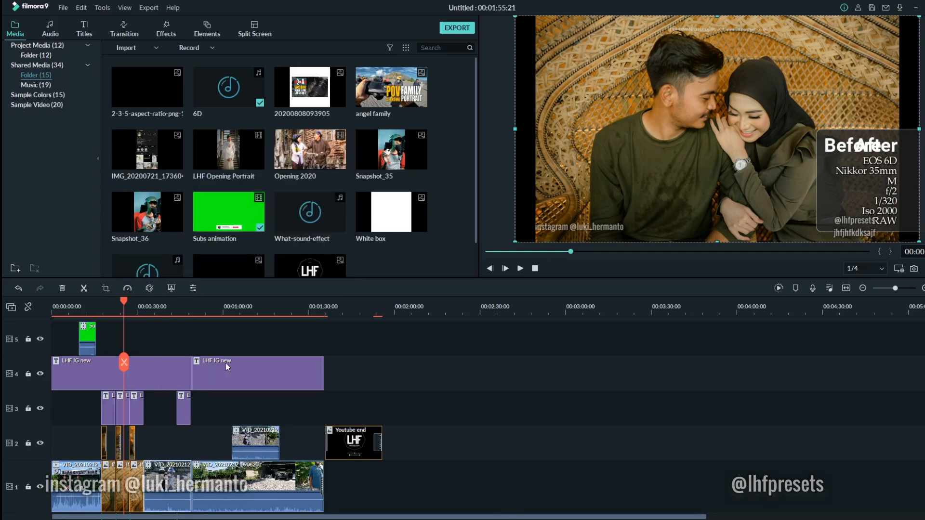
click(250, 309)
double_click(255, 357)
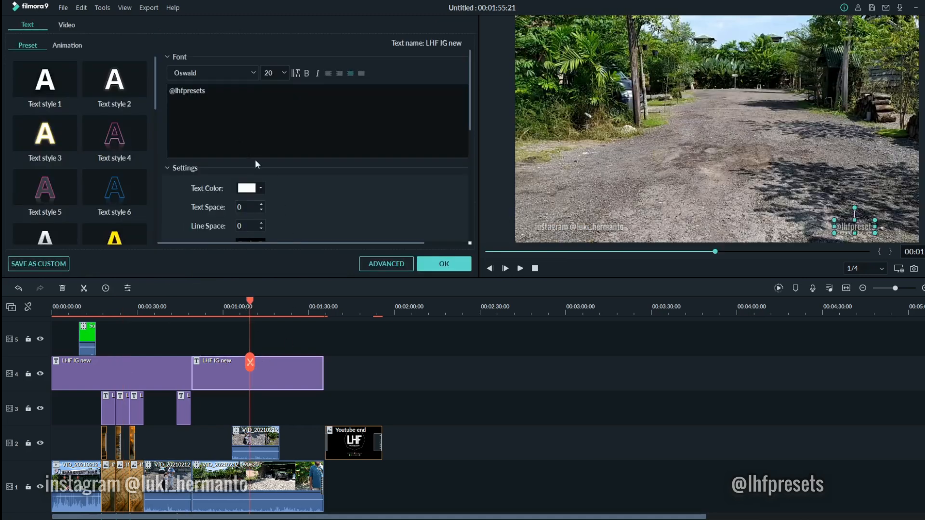
key(ctrl+a)
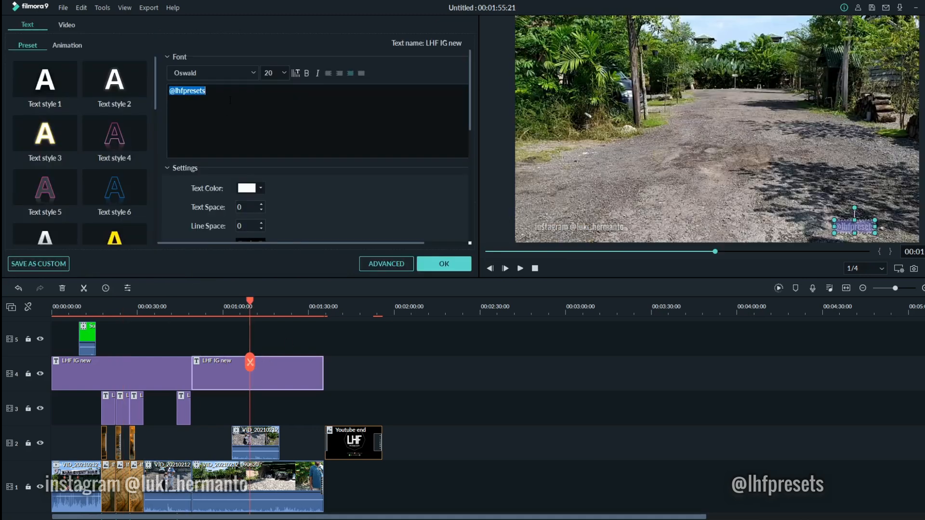
right_click(231, 100)
click(239, 120)
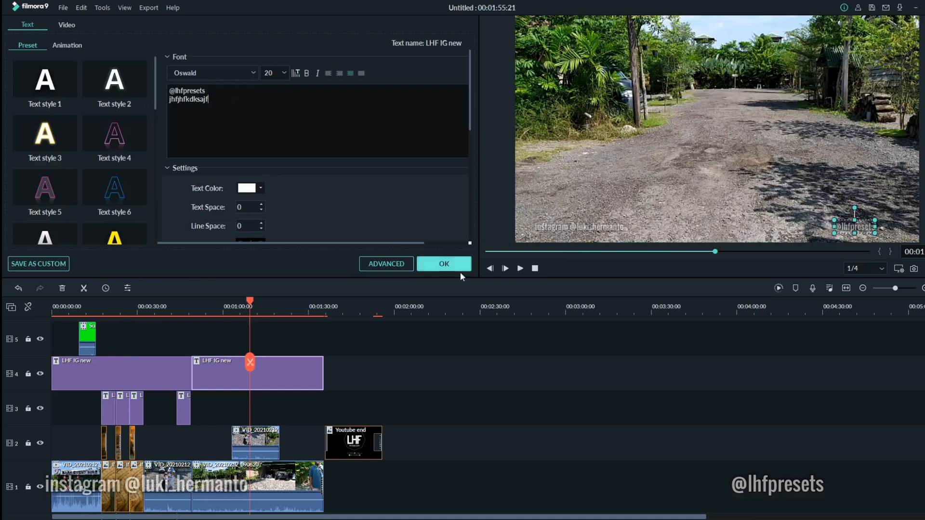
click(448, 266)
Paste the copied clip onto video track 1 at about 2:18 and paste the copied effects onto it
click(447, 309)
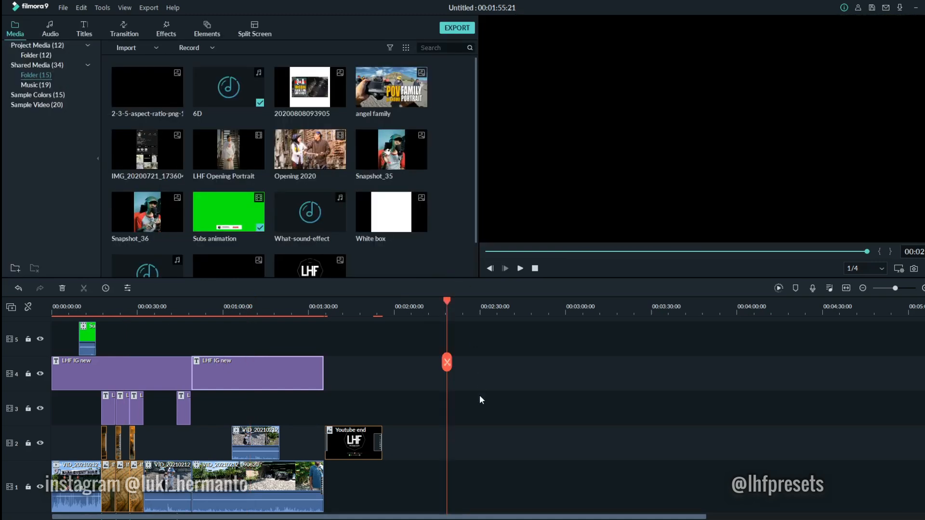
right_click(473, 445)
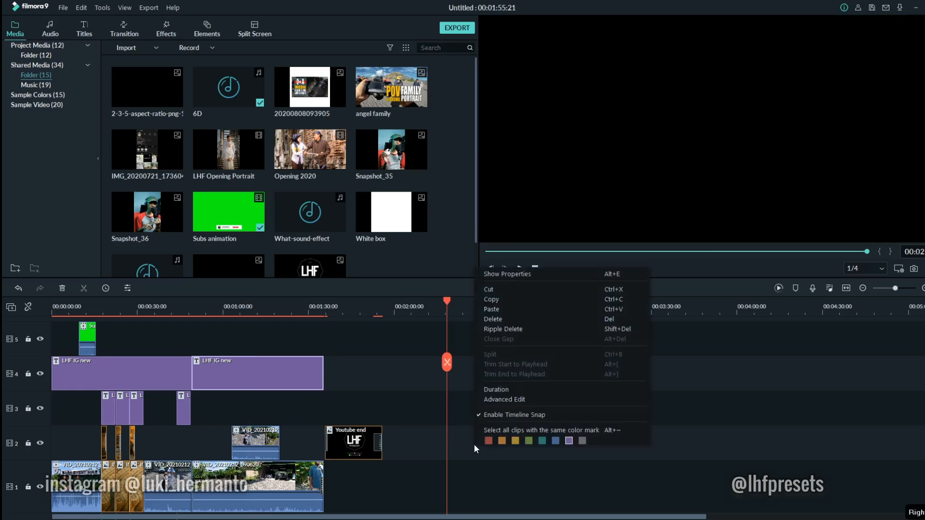
click(504, 307)
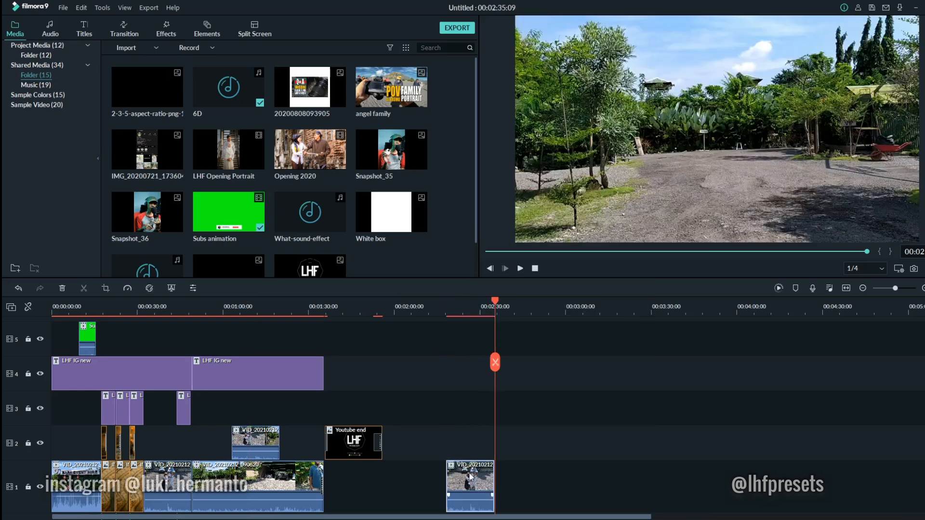
scroll(465, 466, down, 2)
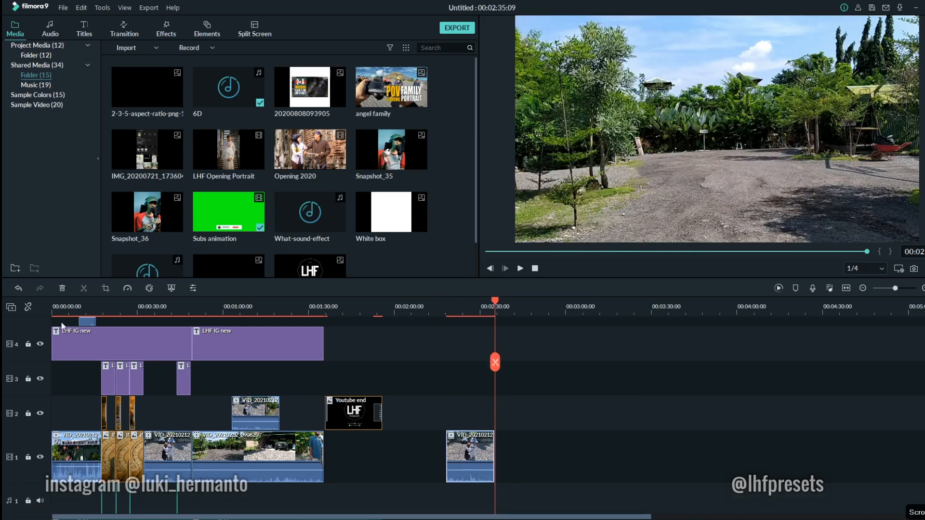
right_click(467, 444)
click(504, 385)
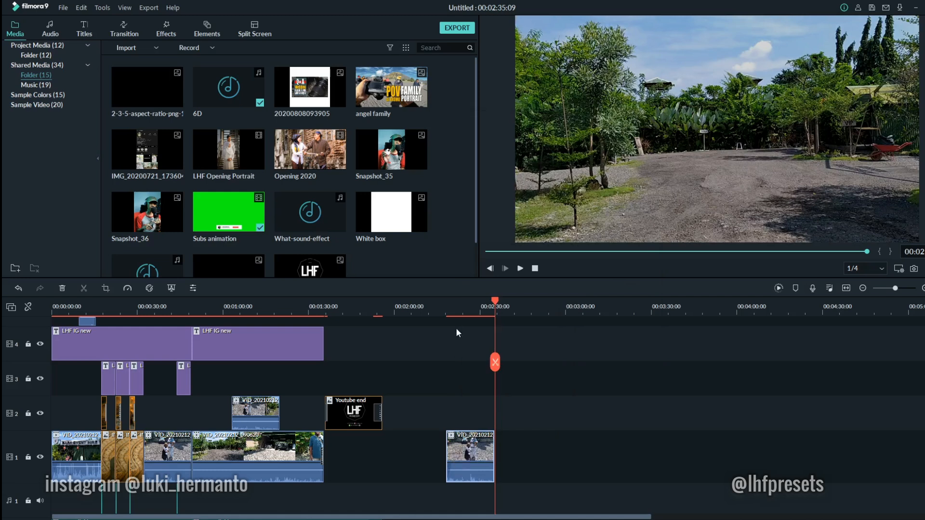
Examine the pasted clip's audio fade and custom equalizer settings, leaving the equalizer without changes
drag(453, 314, 797, 319)
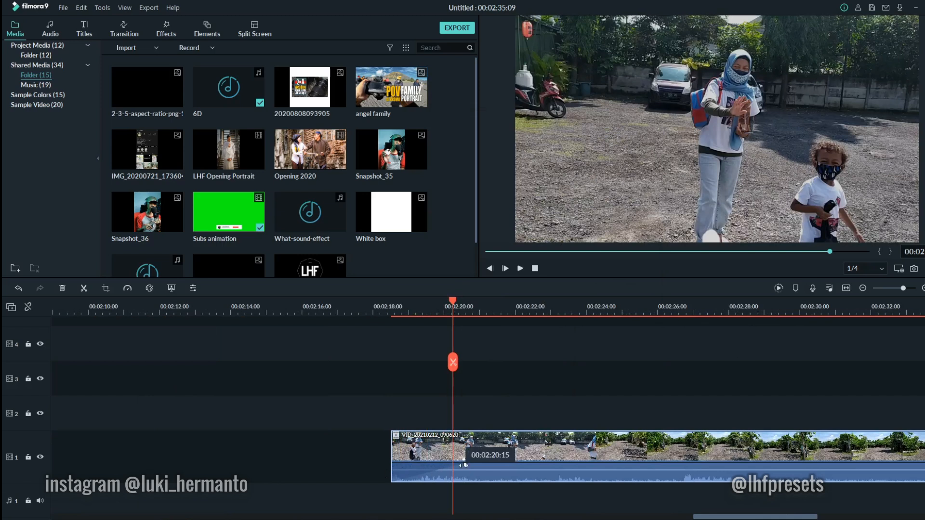
double_click(517, 469)
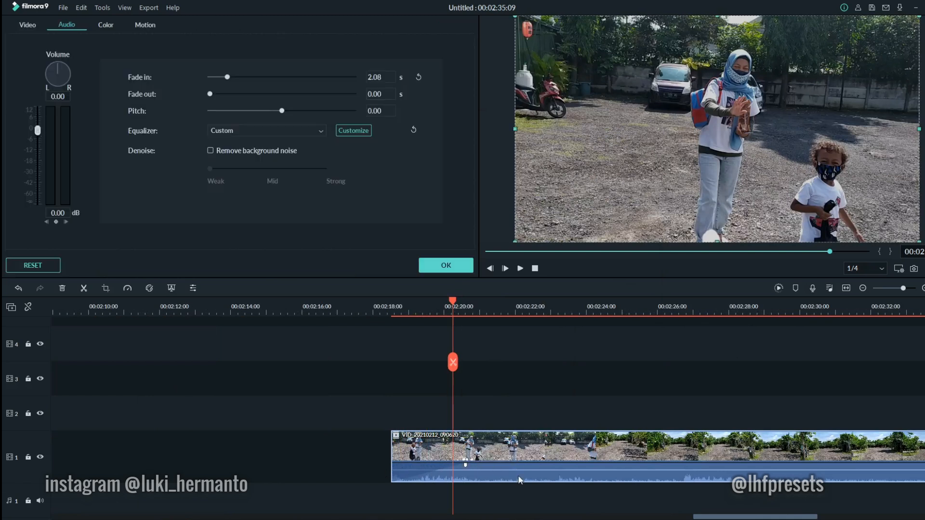
click(351, 132)
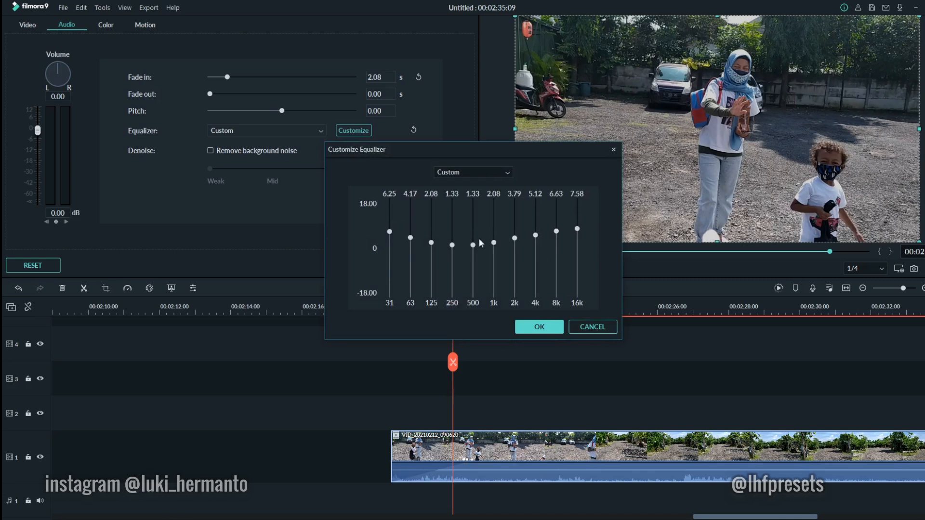
click(588, 326)
Check the text of the last Exif title on track 3 and close its title settings
scroll(441, 308, down, 2)
scroll(441, 308, down, 5)
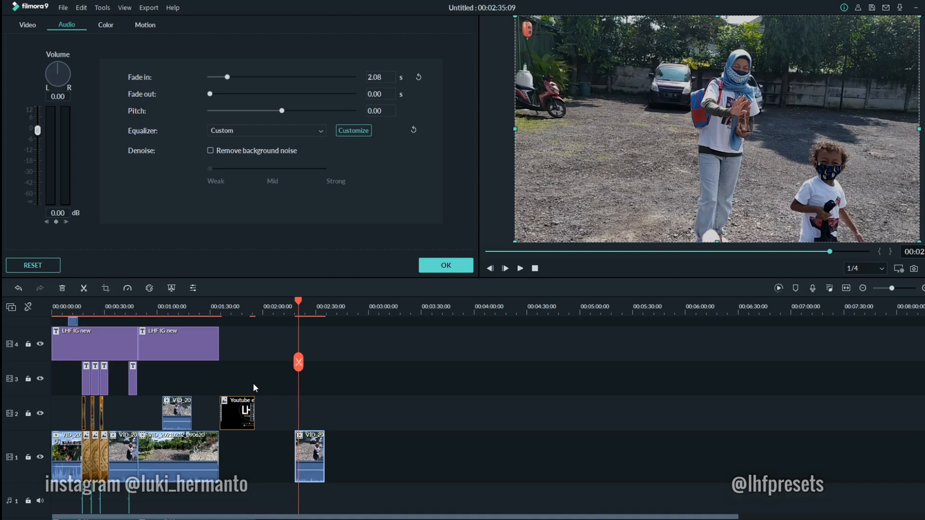
double_click(132, 376)
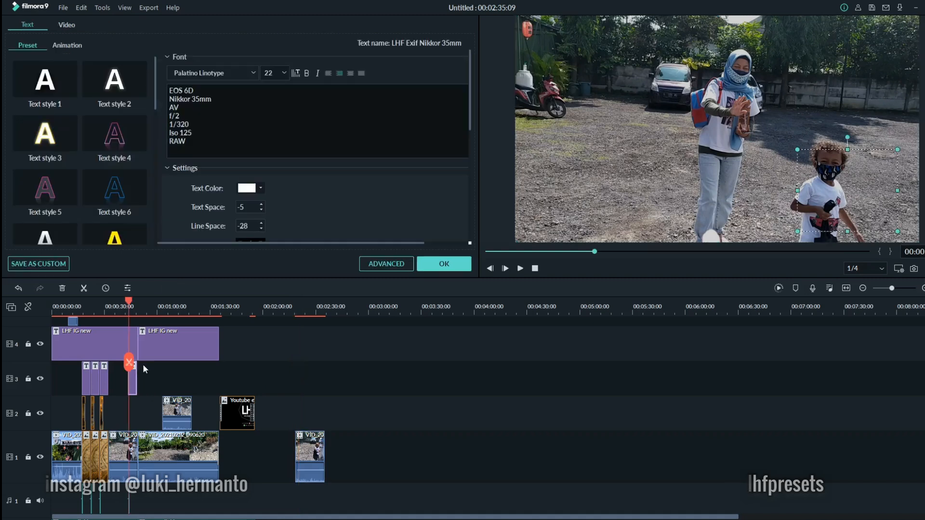
click(444, 264)
Browse the saved Custom title presets in the title library
click(82, 29)
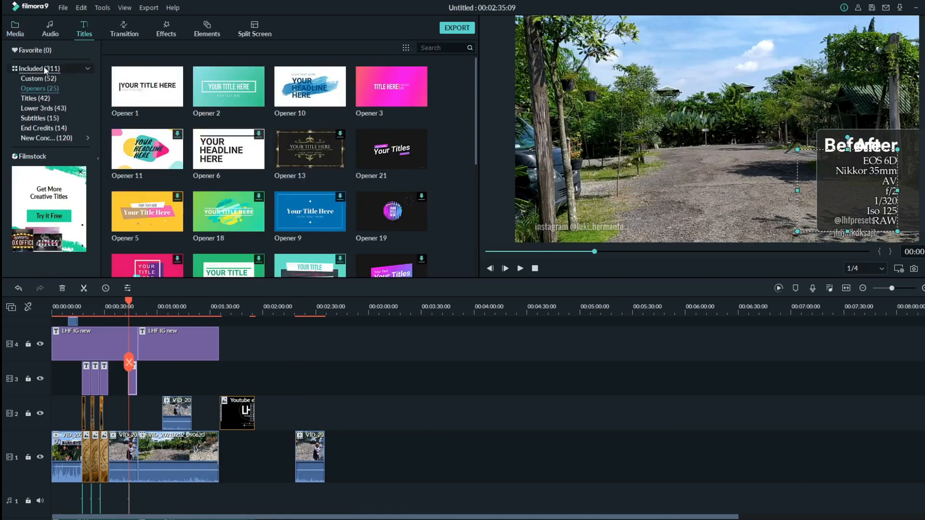
click(38, 78)
scroll(285, 166, down, 5)
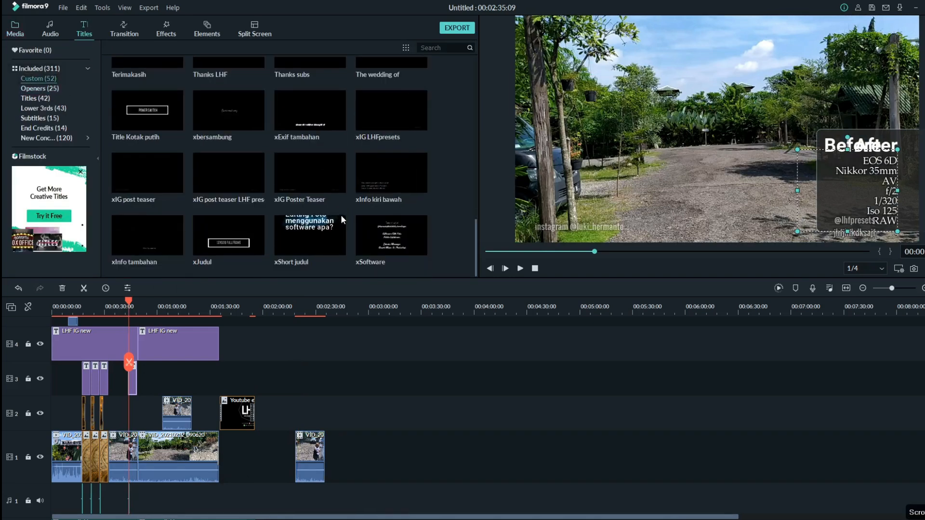
scroll(300, 206, up, 5)
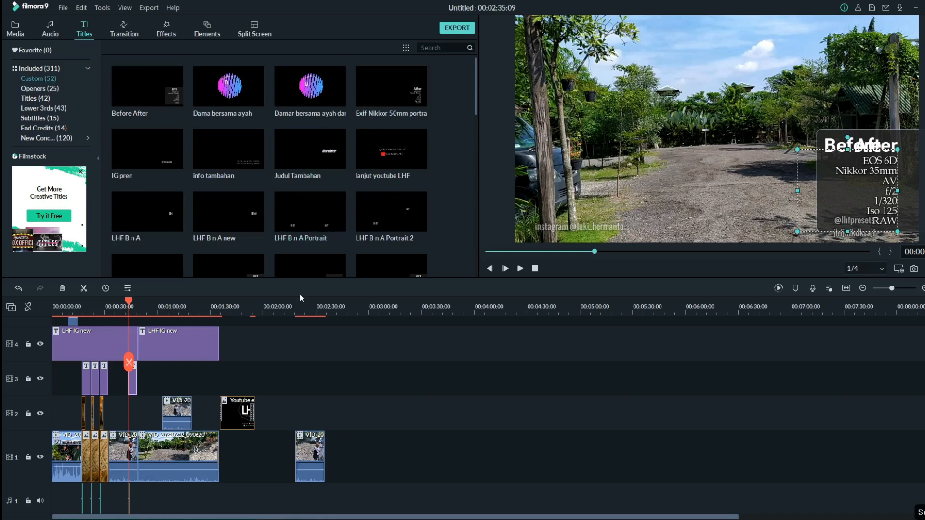